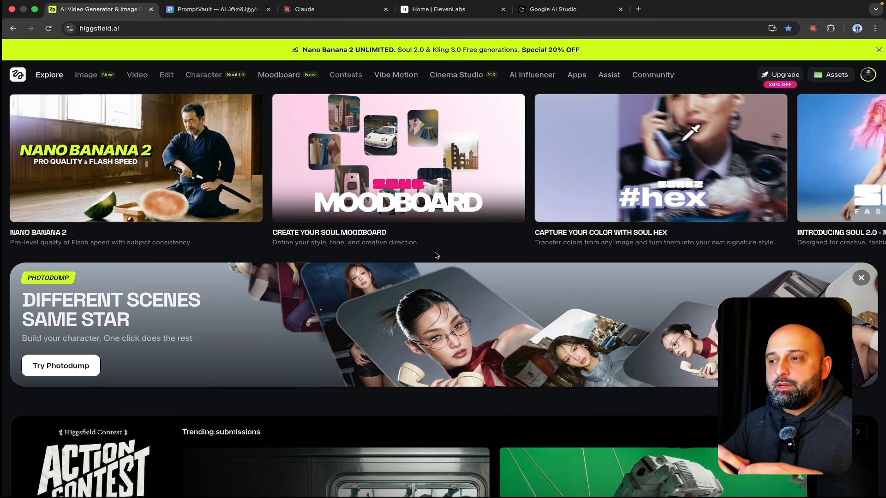
- Open Cinema Studio 2.0, look at its video generation mode and return to image mode
mouse_move(82, 79)
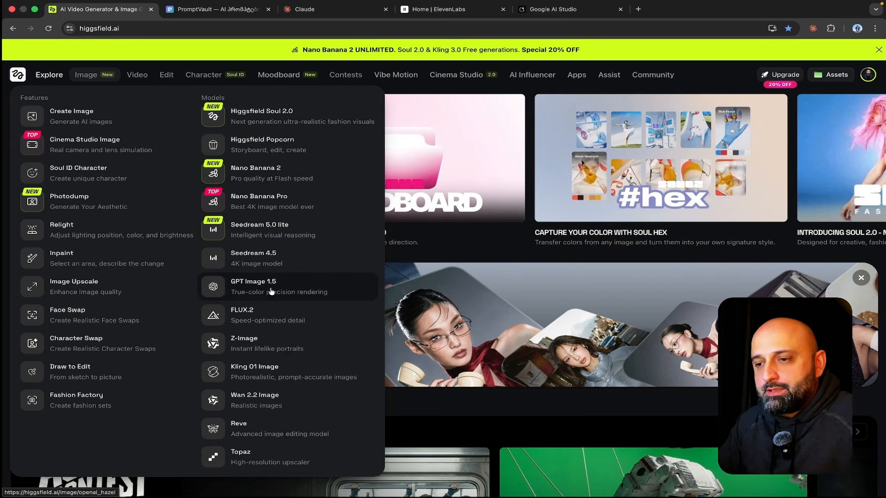
mouse_move(137, 76)
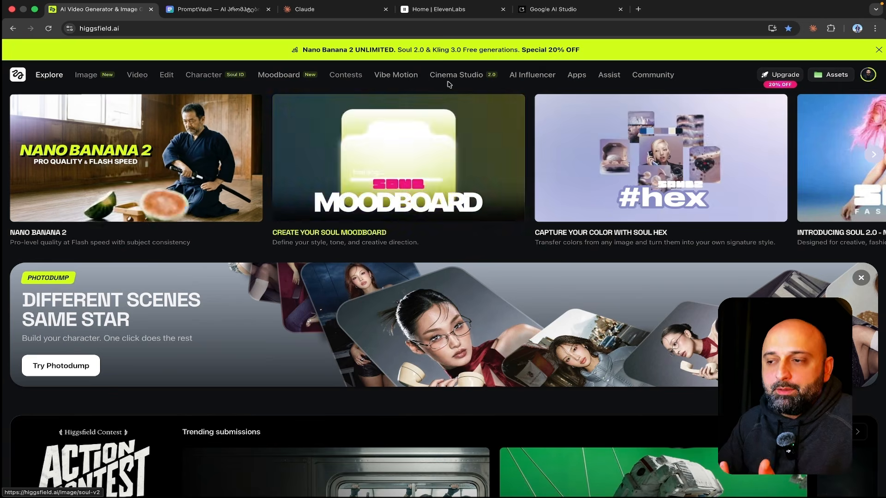
left_click(457, 79)
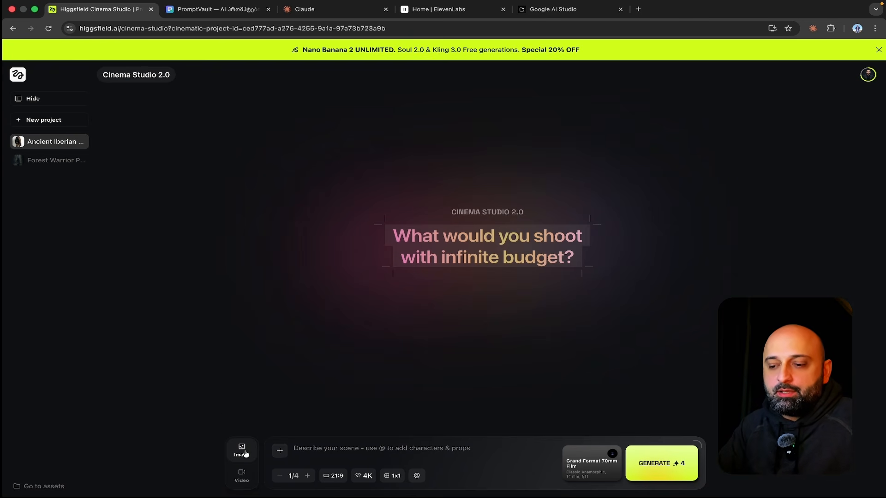
left_click(239, 475)
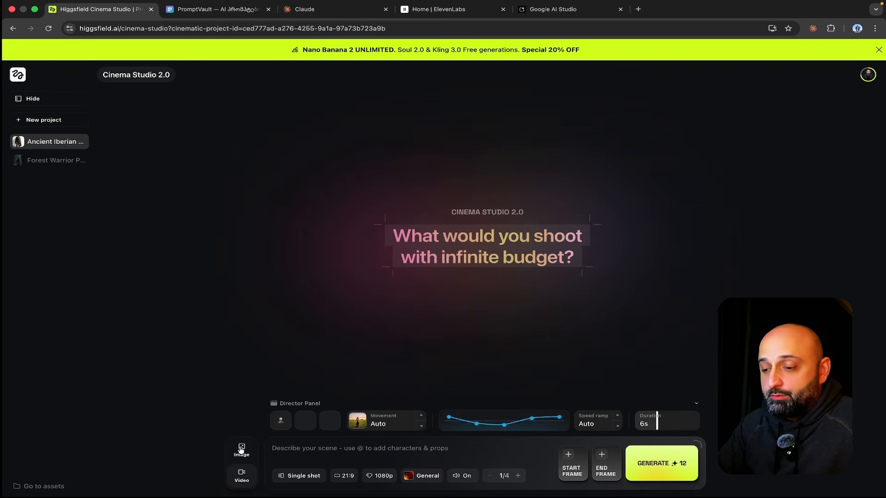
left_click(240, 450)
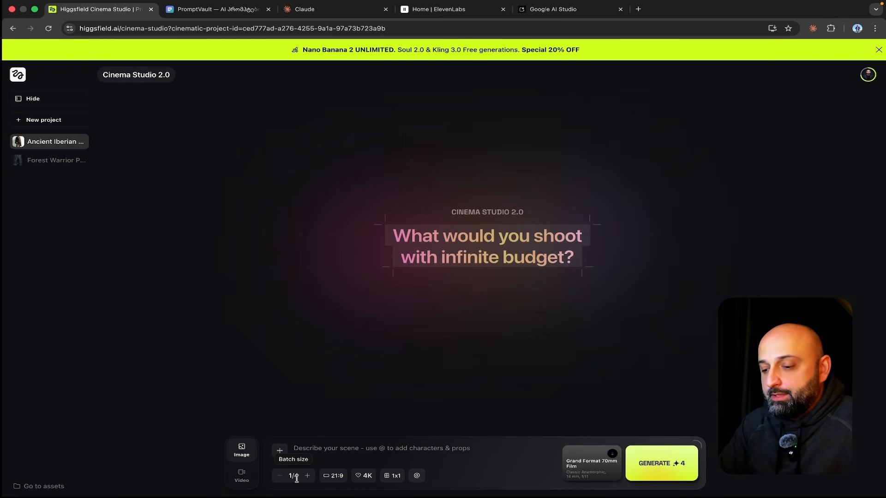
- Examine the aspect ratio, resolution and grid generation options for images, picking 21:9 as the aspect ratio
left_click(333, 476)
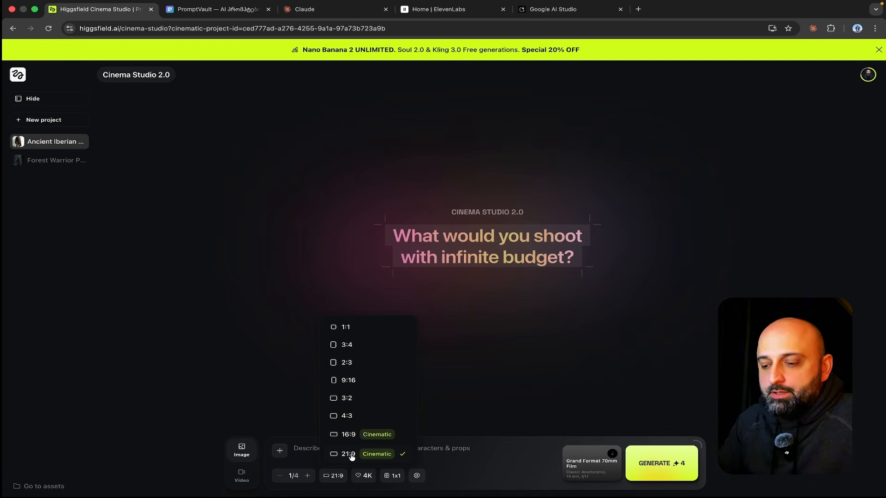
left_click(352, 456)
left_click(368, 478)
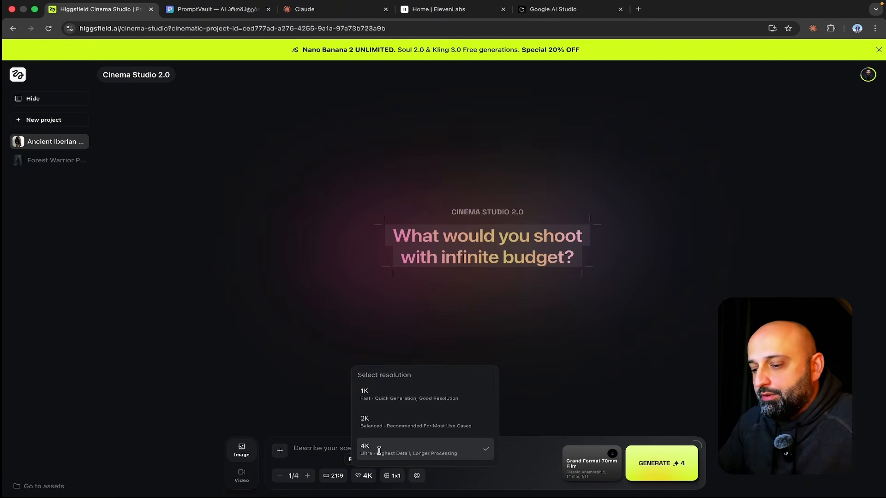
left_click(367, 480)
left_click(395, 478)
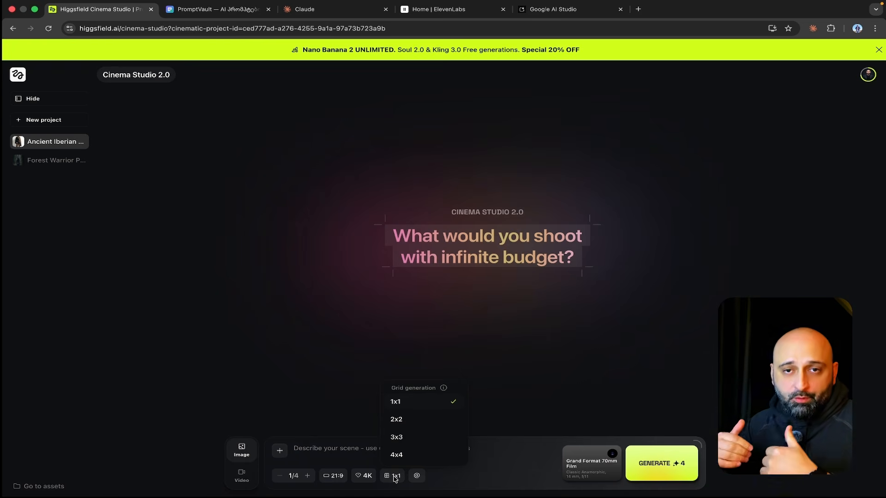
left_click(395, 478)
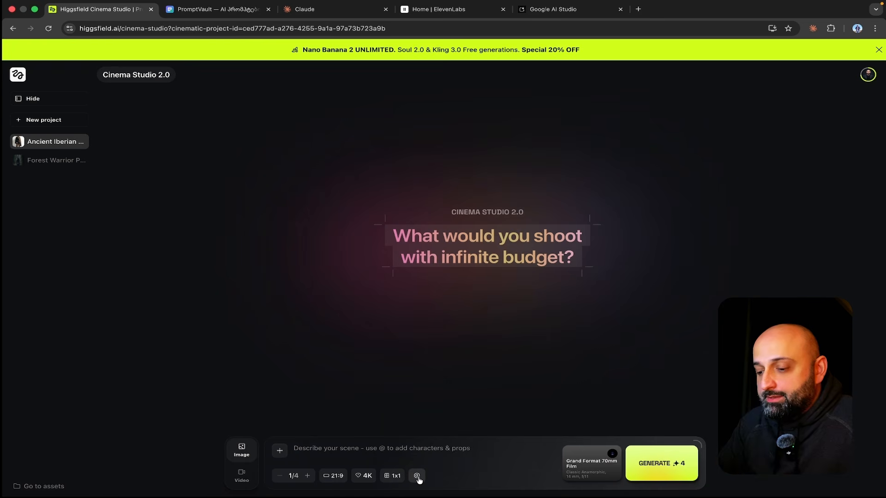
- Examine the new element form and its category options in the Elements library, then close the library without creating an element
left_click(418, 477)
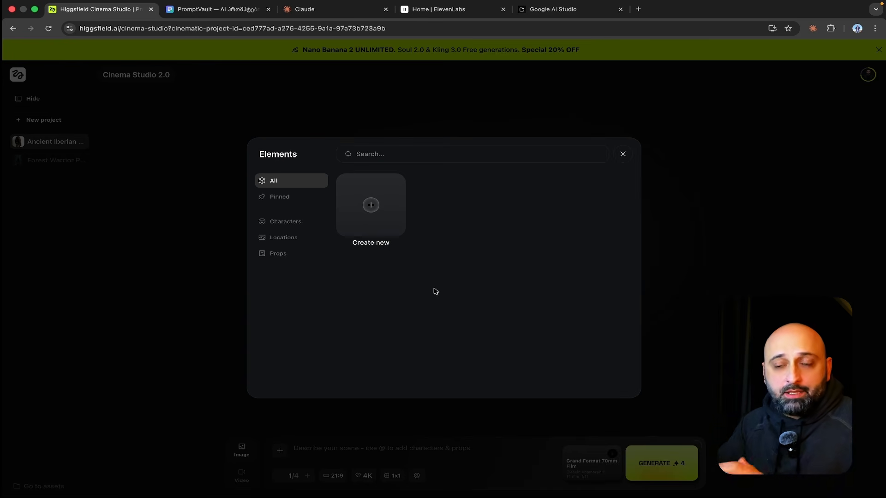
left_click(381, 217)
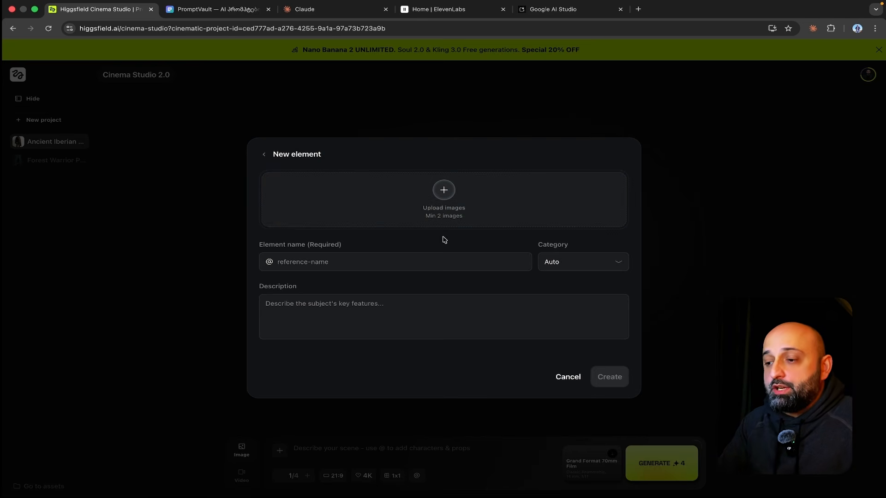
left_click(568, 266)
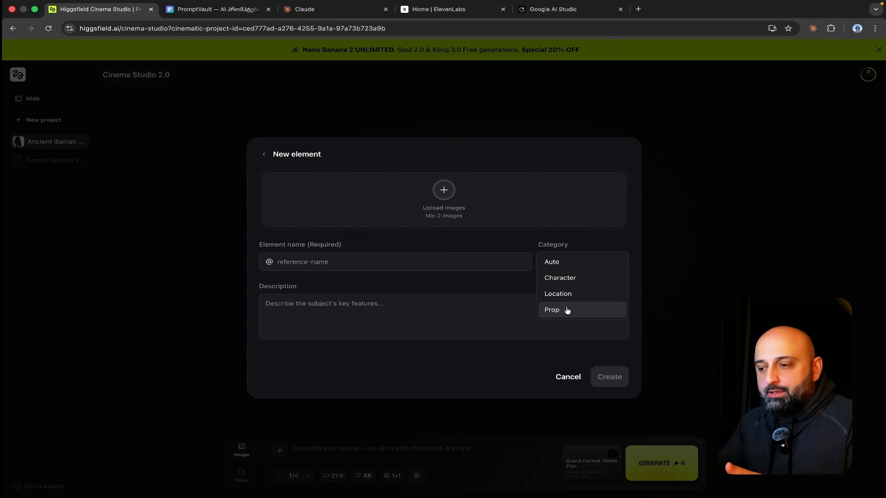
left_click(428, 254)
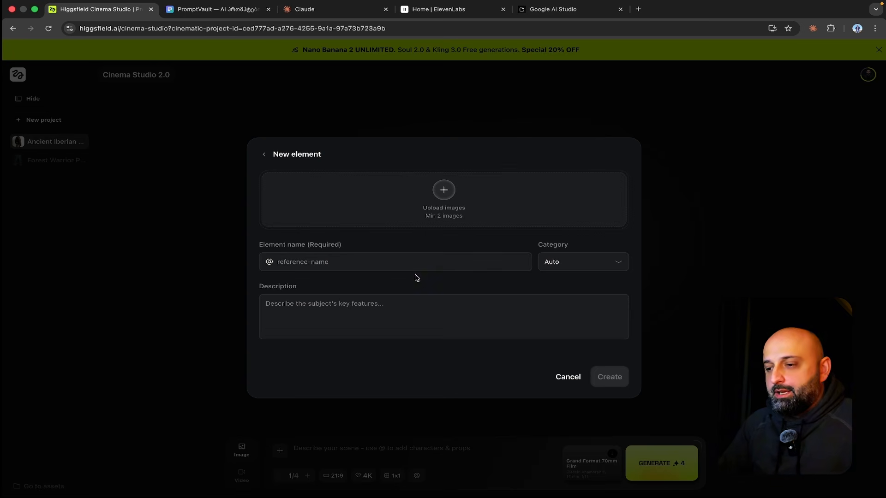
left_click(568, 377)
left_click(623, 155)
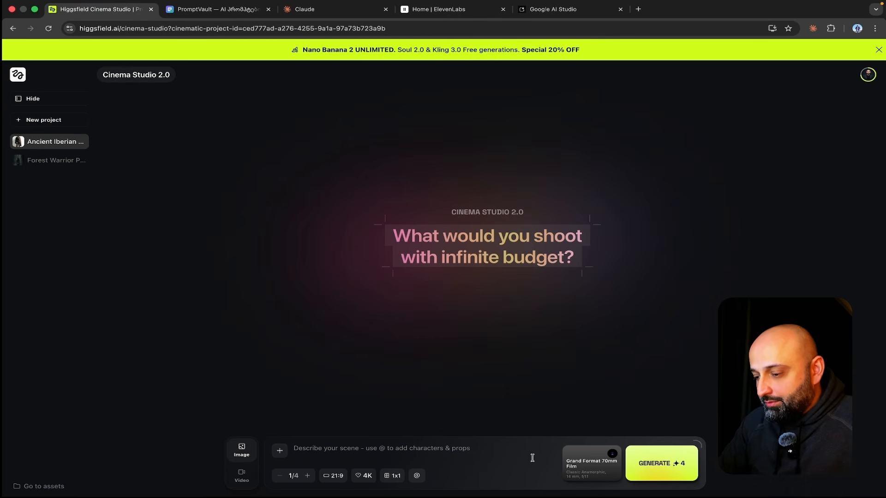
- Examine the camera setup options and compare them with the camera, lens, focal length and aperture tables in the Cinema Studio 2.0 guide
left_click(580, 469)
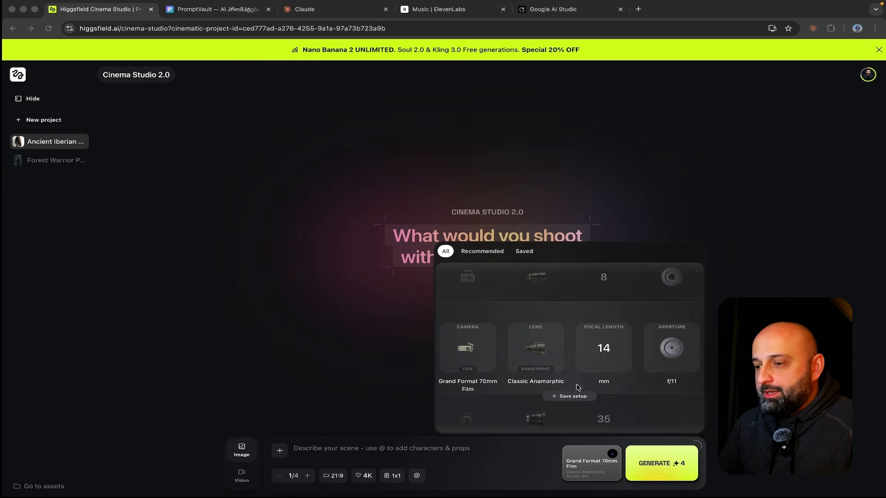
key("ctrl+Right")
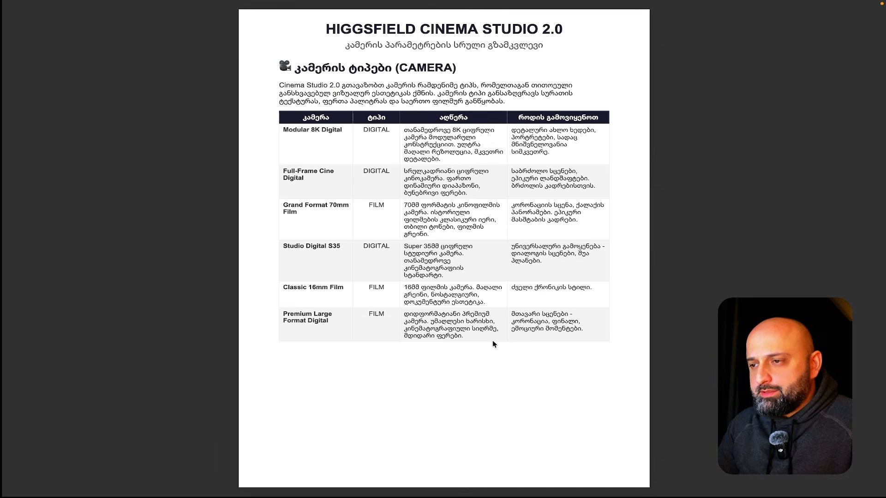
key("Right")
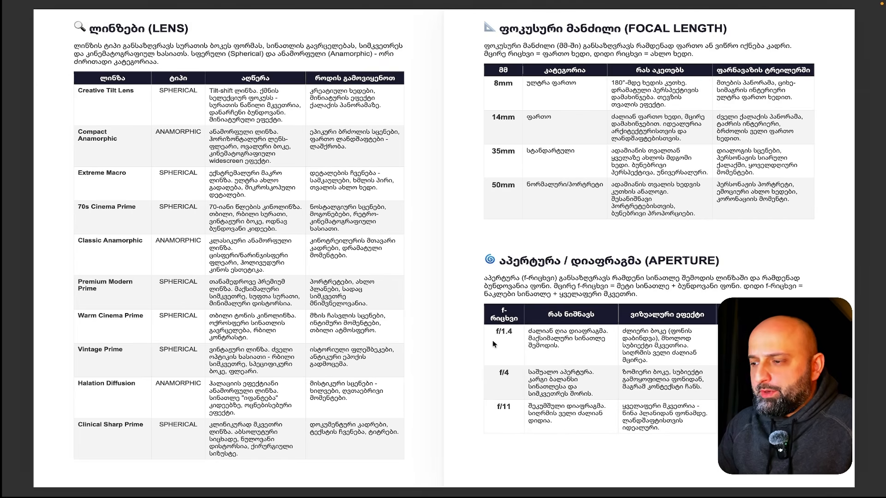
key("Left")
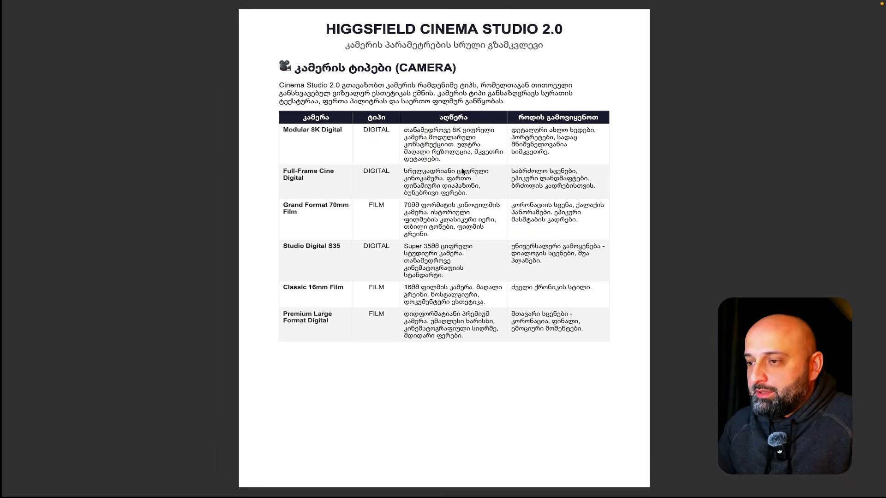
key("Right")
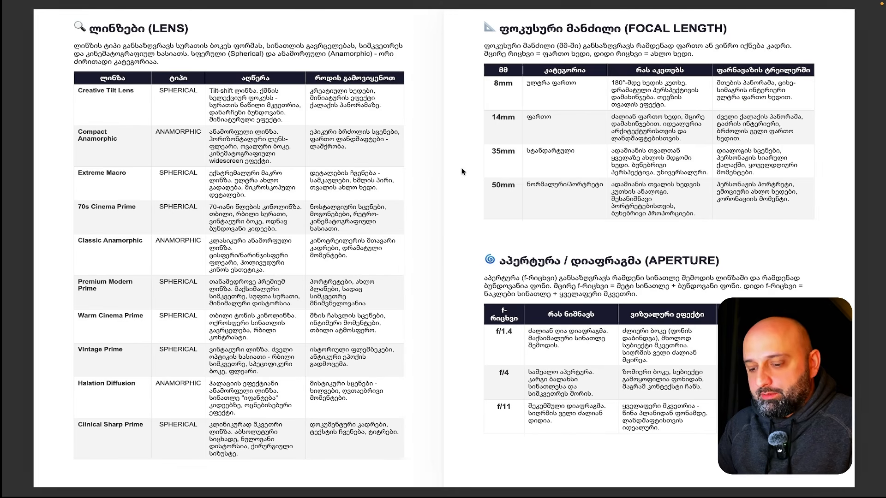
key("ctrl+Left")
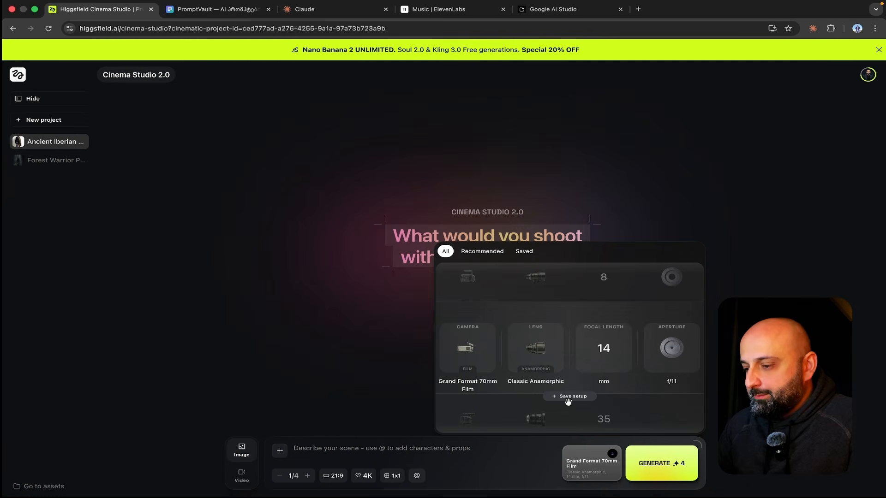
left_click(589, 467)
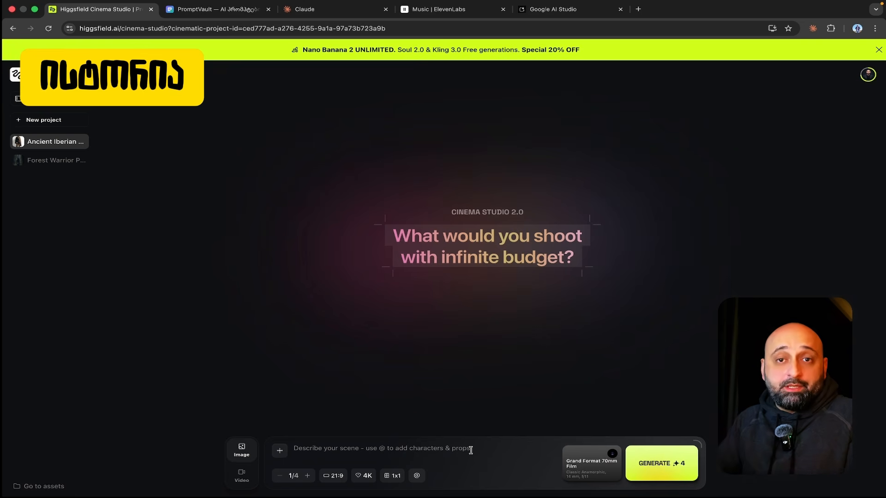
left_click(471, 450)
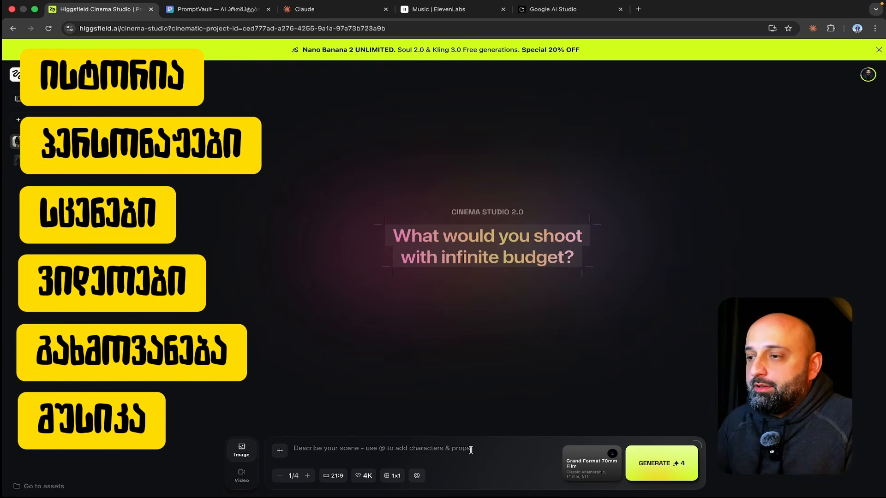
left_click(471, 450)
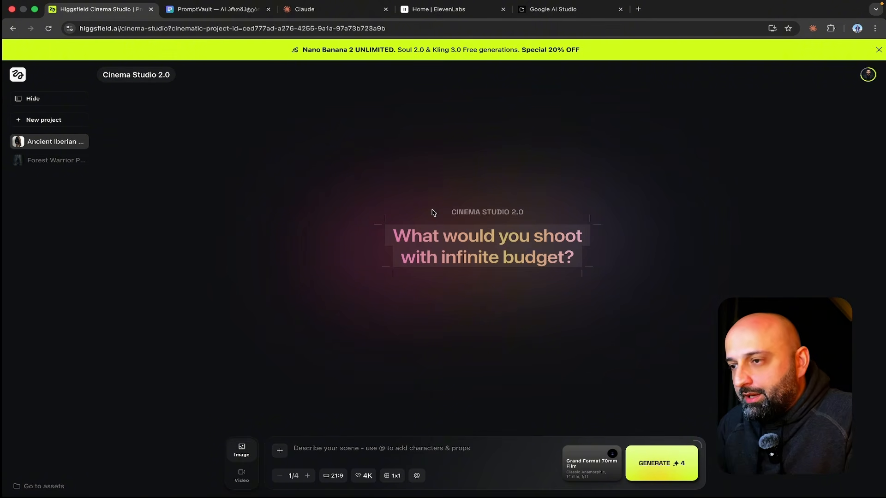
- Switch to ElevenLabs, check the account's credit balance and open the Music generator
left_click(443, 11)
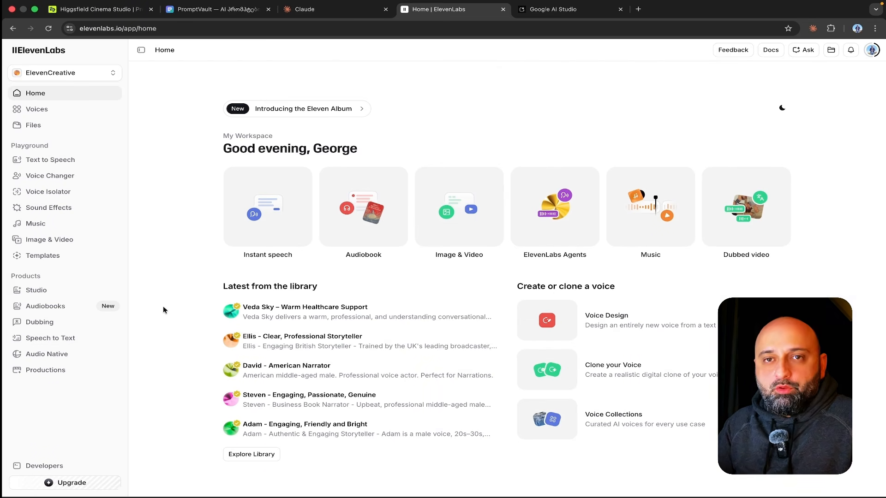
left_click(870, 51)
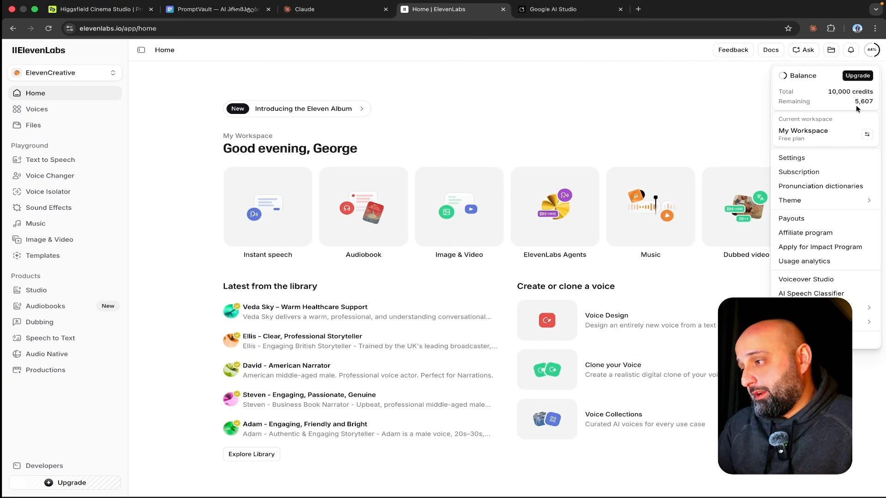
left_click(684, 112)
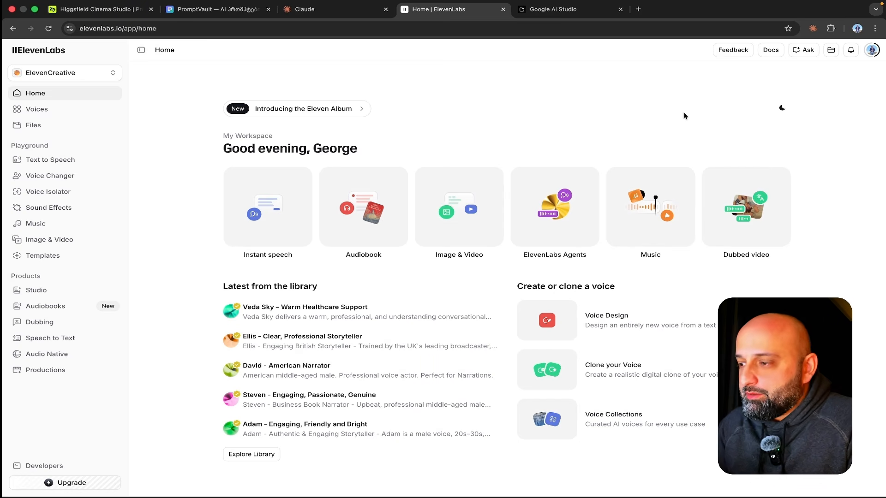
left_click(653, 217)
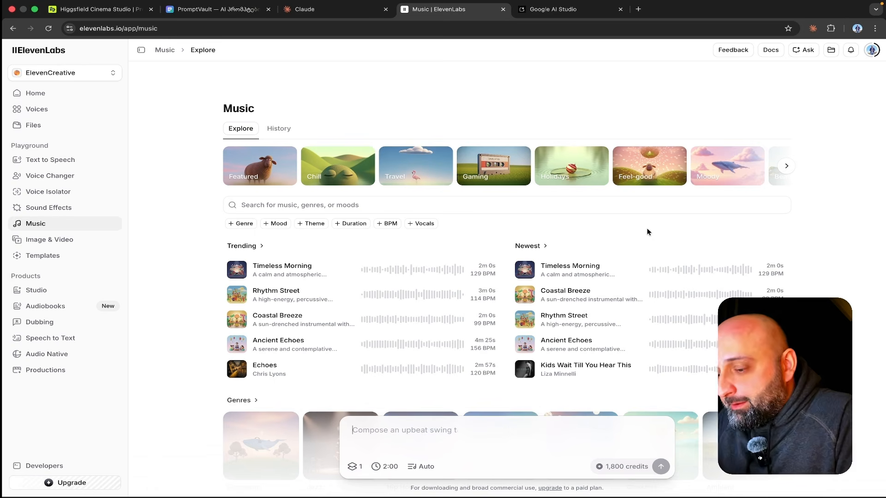
- Switch to PromptVault, show only the audio prompts and copy the "Music - Trailer - Pharnavaz" prompt
left_click(217, 12)
scroll(412, 256, "down", 1)
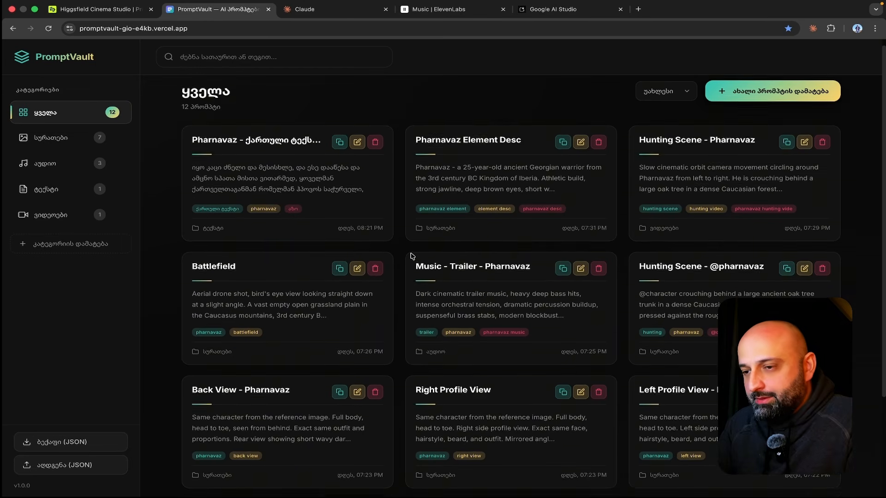
scroll(412, 256, "down", 1)
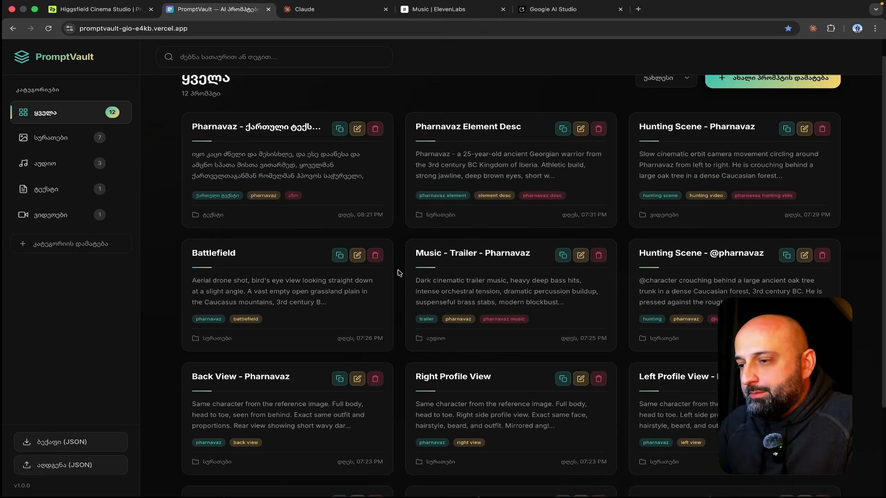
left_click(61, 168)
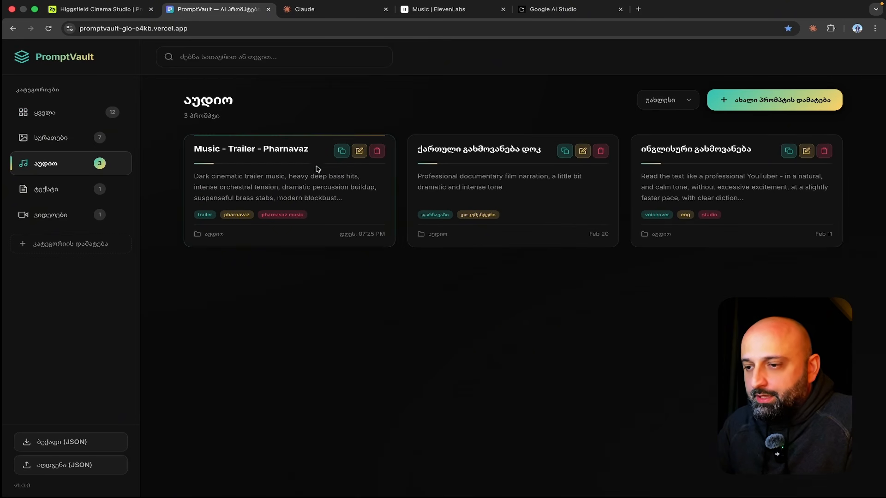
left_click(340, 154)
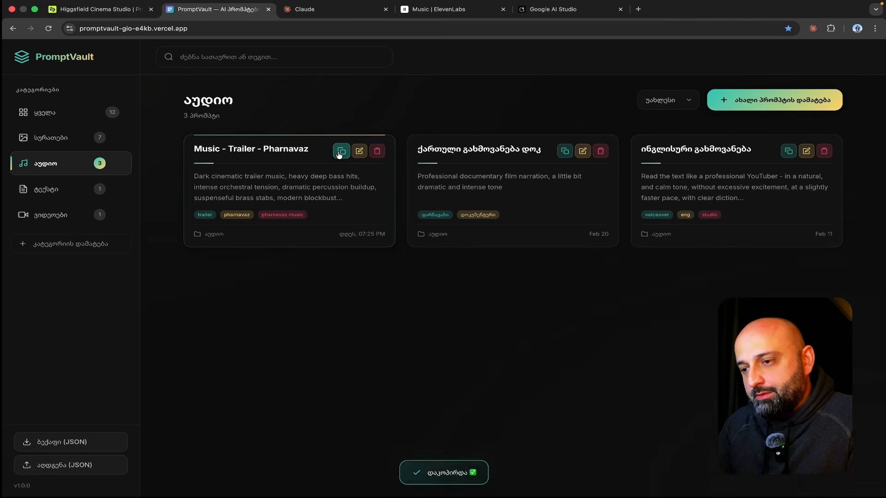
- Paste the copied dark cinematic trailer music prompt into the ElevenLabs music composer
left_click(457, 10)
left_click(495, 428)
key("ctrl+v")
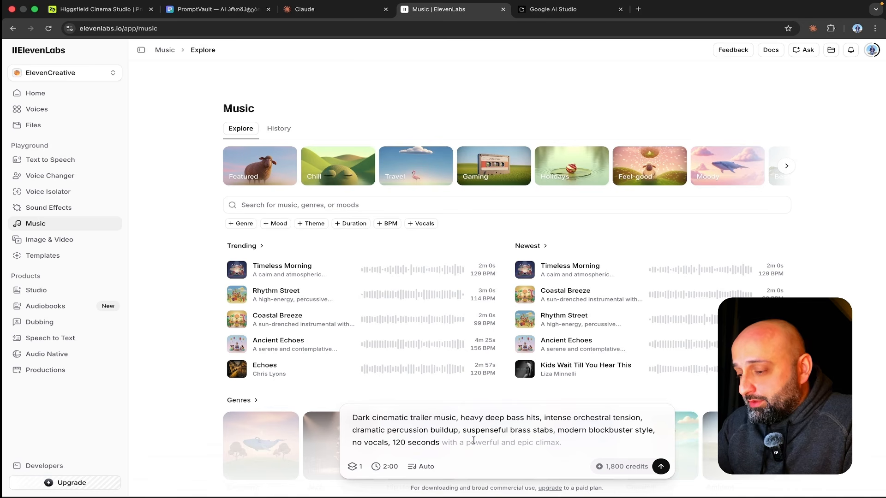
- Examine the track duration and number of variants options for the music generation
left_click(389, 467)
left_click(413, 441)
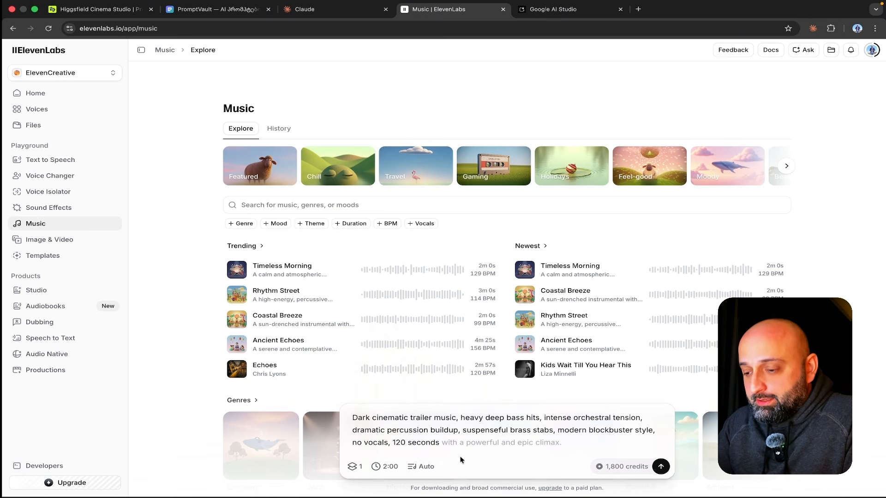
left_click(356, 467)
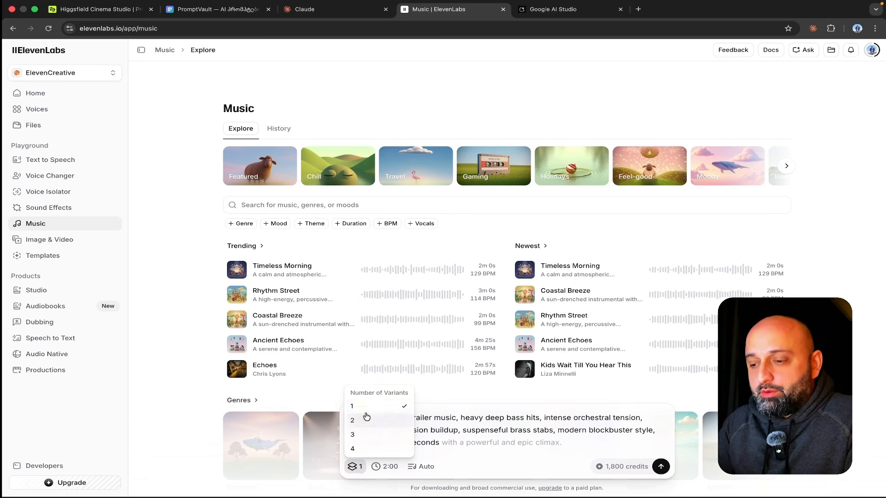
left_click(508, 444)
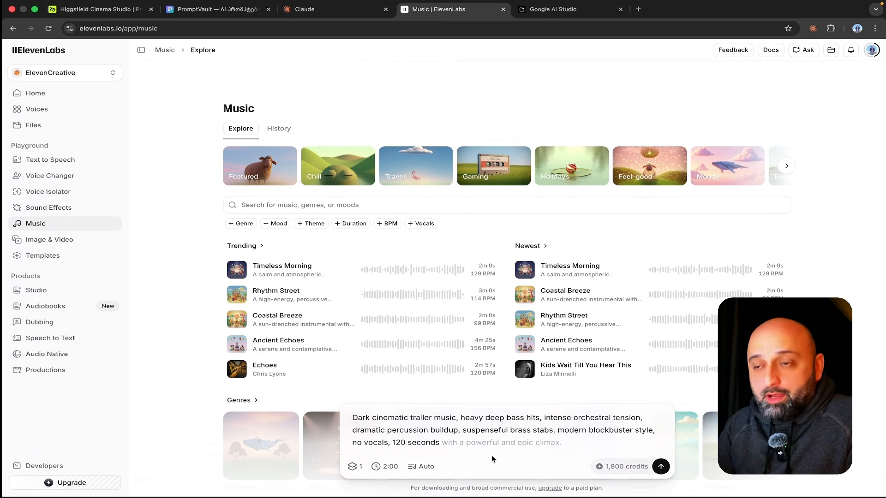
- Generate the 2:00 trailer track and preview its opening, tension and main climax sections
left_click(660, 463)
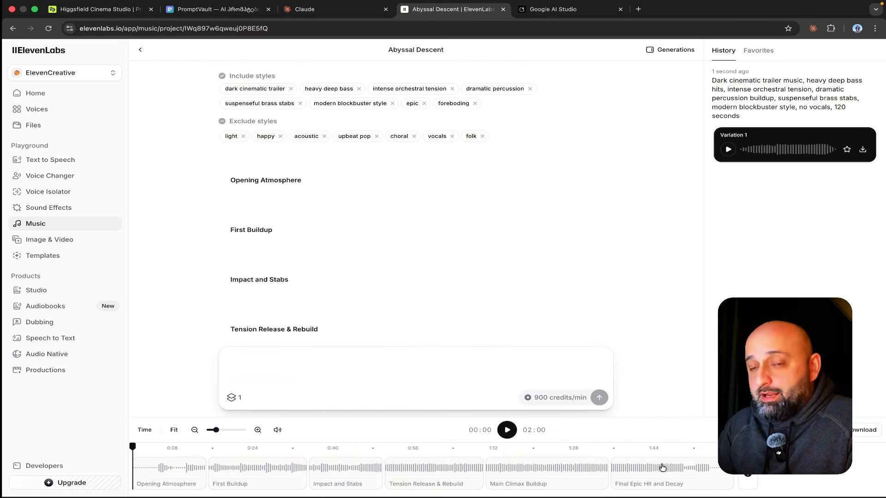
left_click(507, 430)
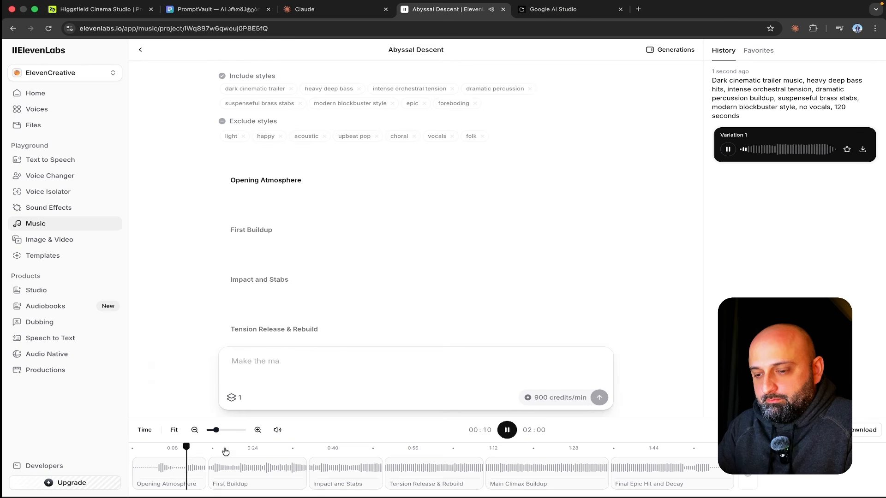
left_click(406, 452)
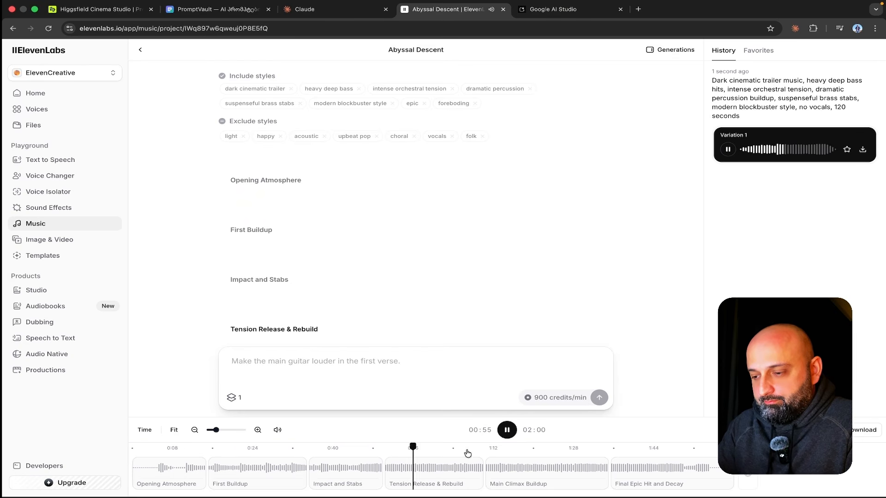
left_click(512, 454)
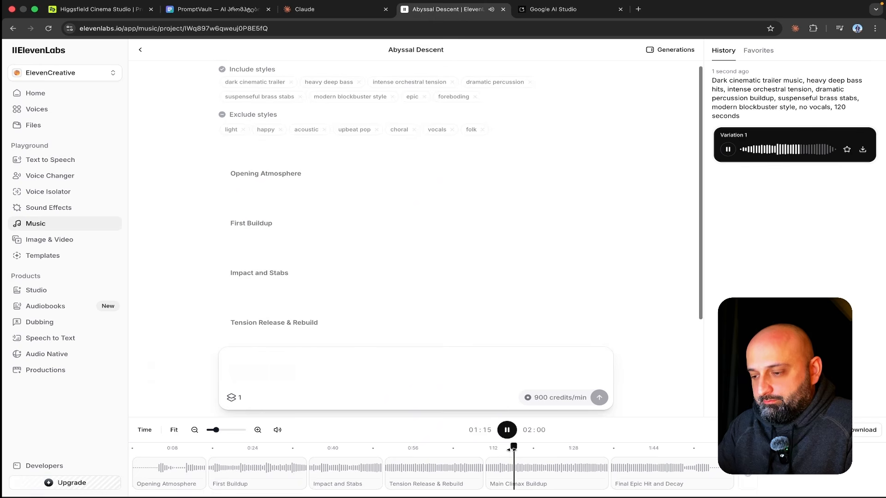
left_click(506, 430)
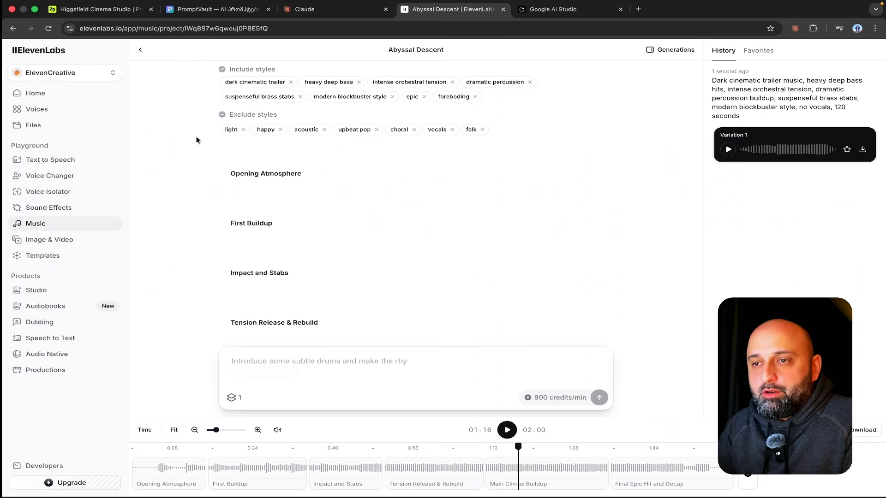
- Switch to PromptVault, show only the image prompts and copy the "Front View - Pharnavaz" prompt
key("super+1")
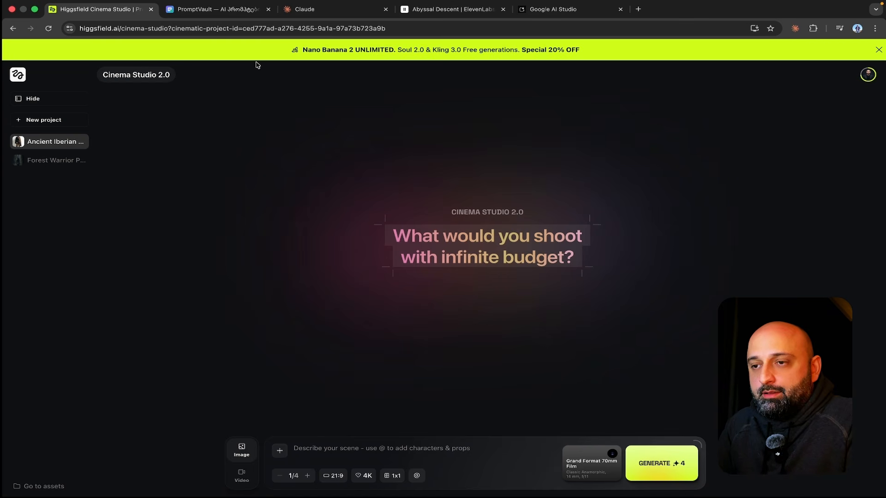
left_click(220, 11)
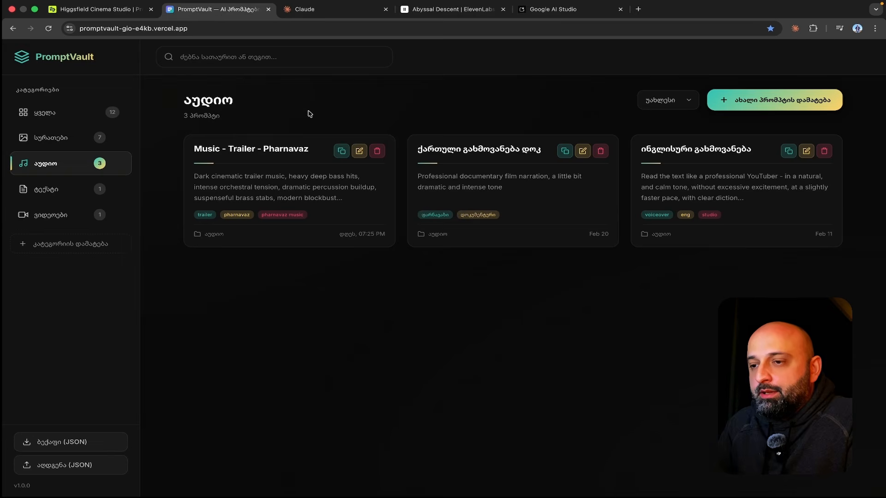
left_click(64, 140)
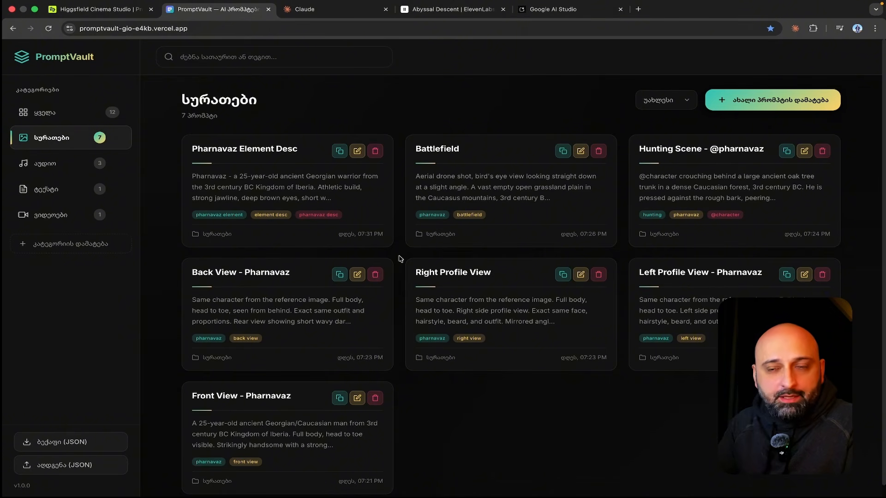
left_click(317, 11)
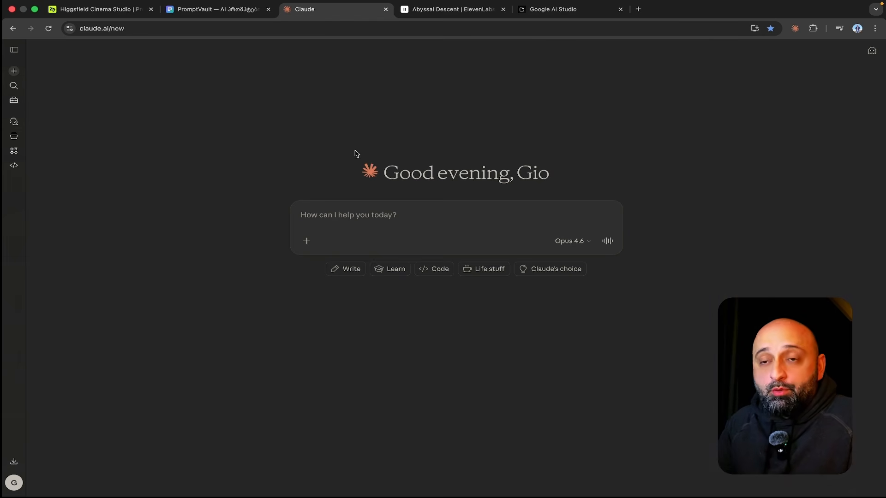
left_click(219, 9)
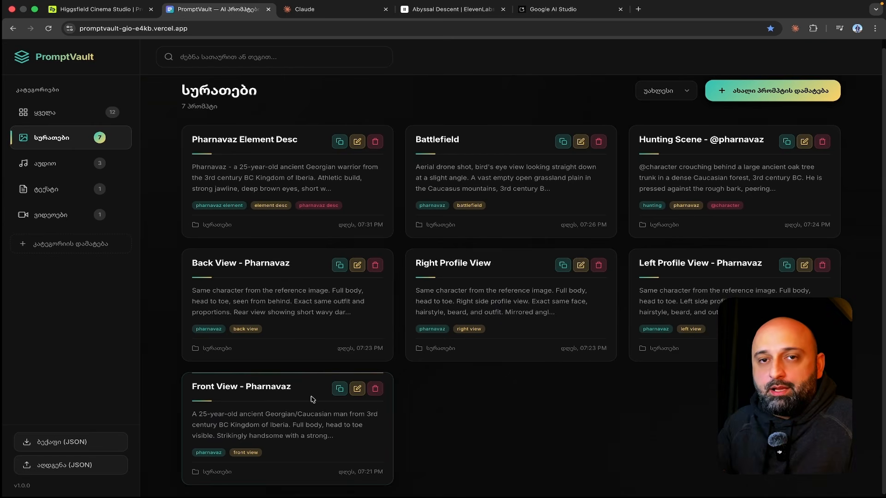
left_click(339, 389)
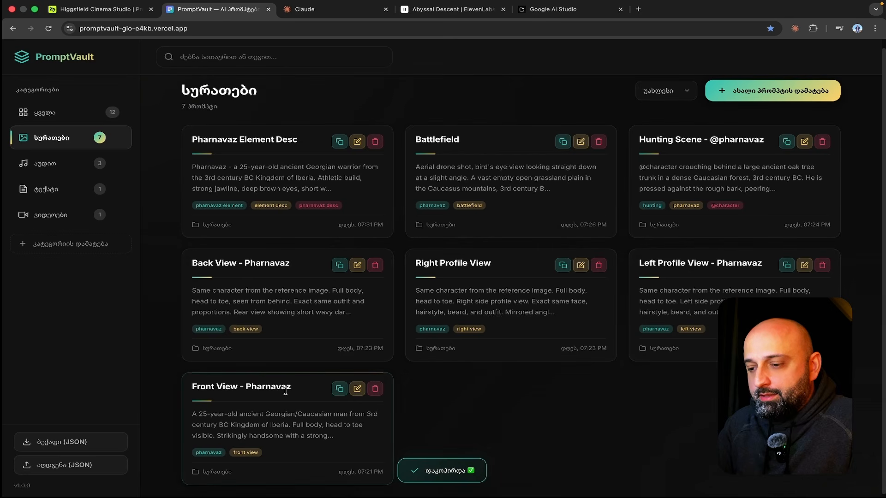
- Switch to Higgsfield Cinema Studio and paste the copied front-view character prompt as the scene description
left_click(112, 9)
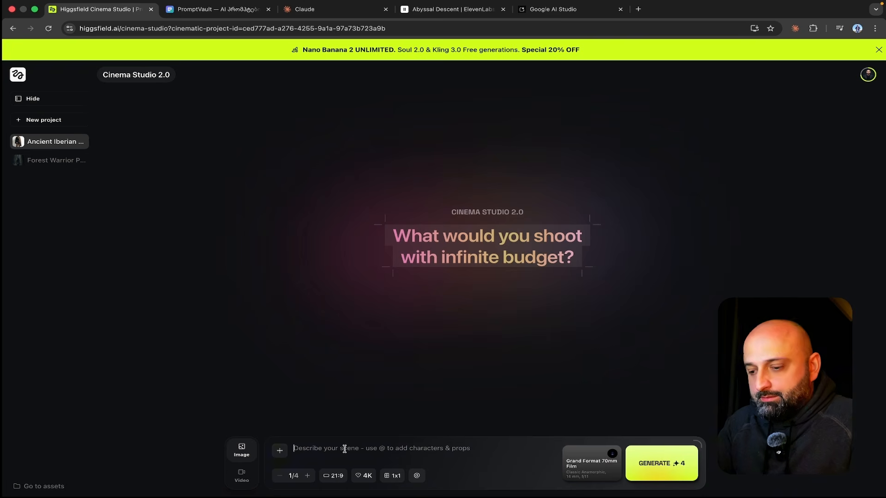
left_click(344, 449)
key("super+v")
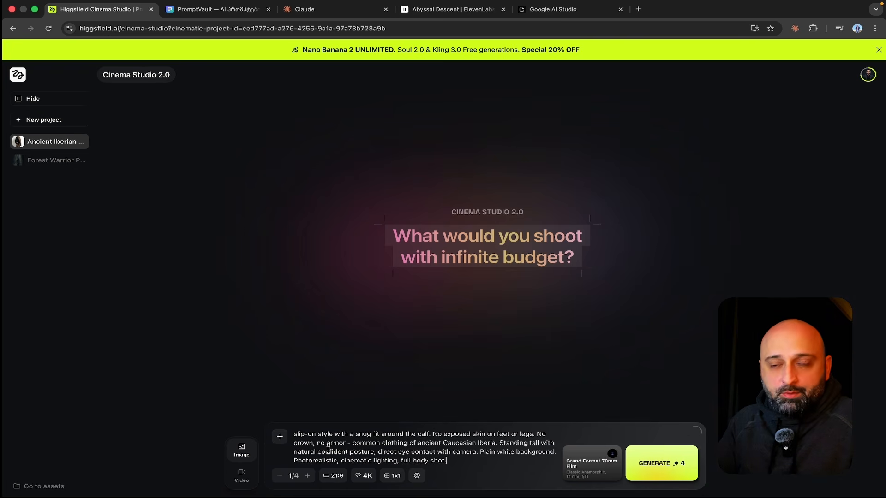
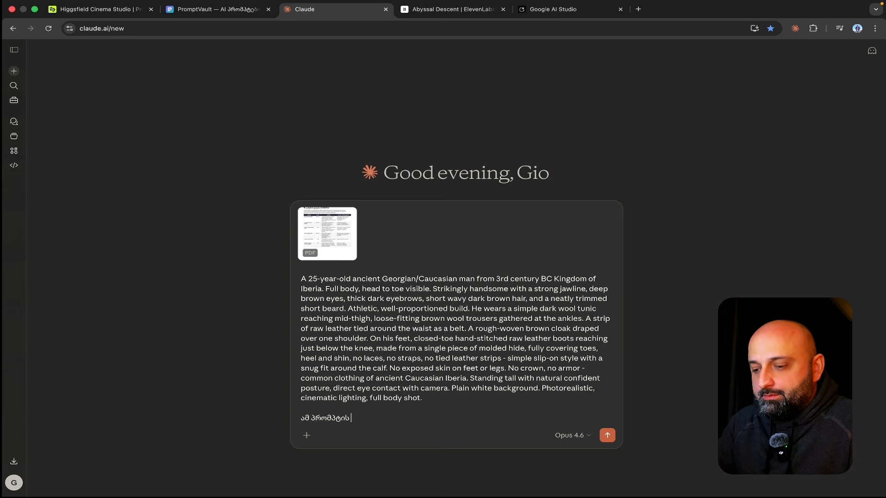
- In Claude, ask in Georgian for a matching setup based on the pasted character prompt: "საფუძველზე შემირჩიე შესაბამისი სეთაფი - კამერა, ლინზა"
type("საფუძველზე შემირ")
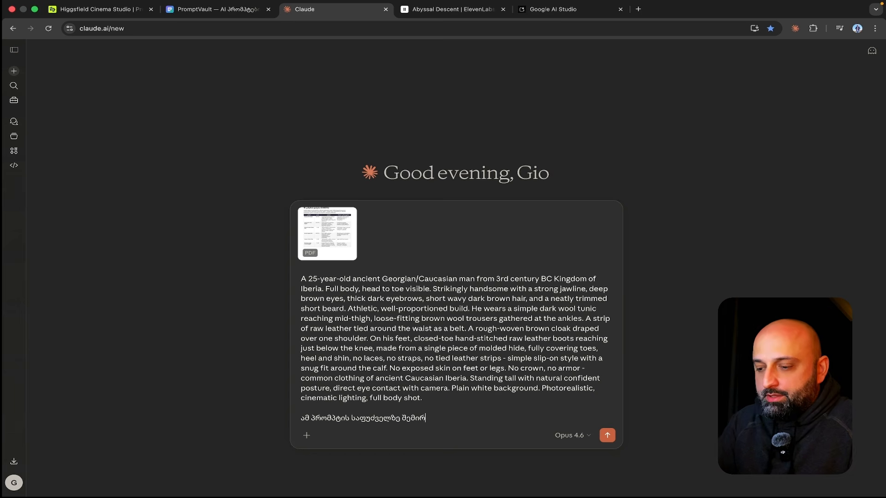
type("ჩიე შესაბამისი")
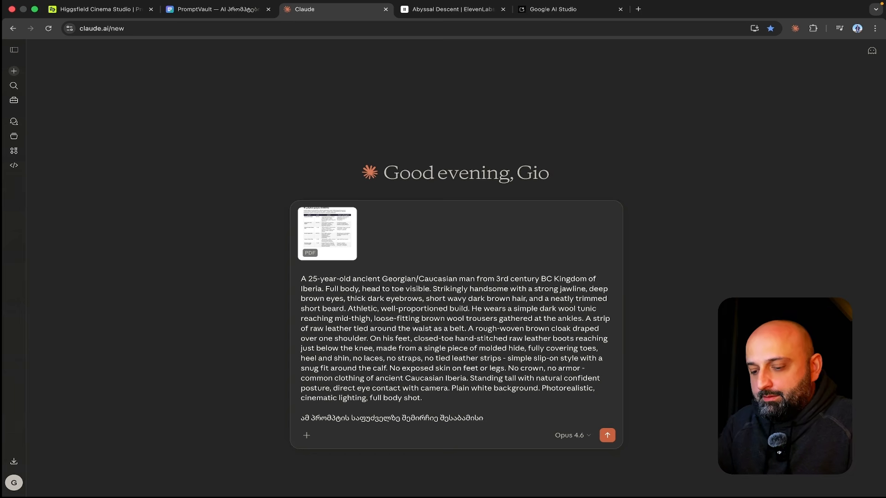
type(" სეთაფი")
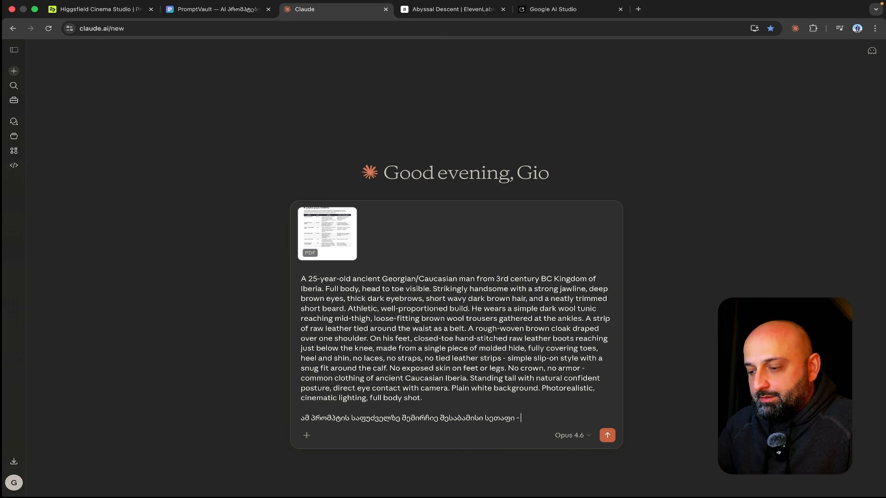
type(" - კამერა, ლინზა დ")
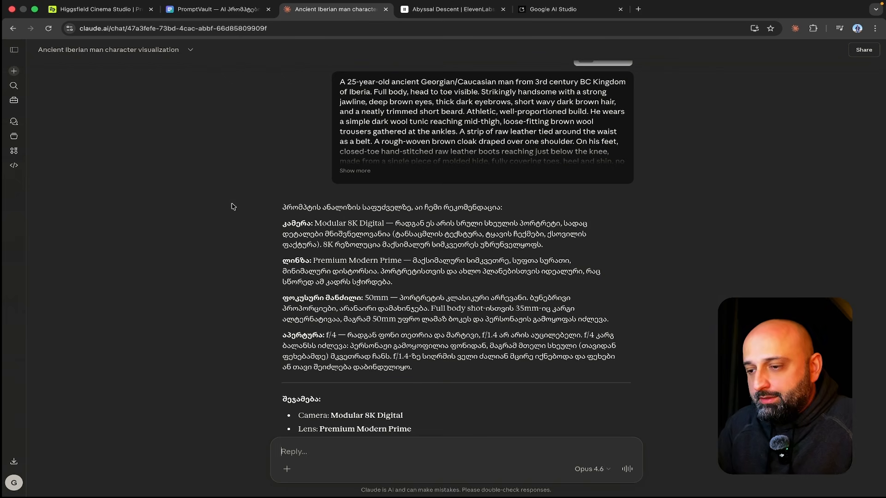
- In Higgsfield's camera setup, choose the Modular 8K Digital camera and the Premium Modern Prime lens, following Claude's recommendation
left_click(92, 10)
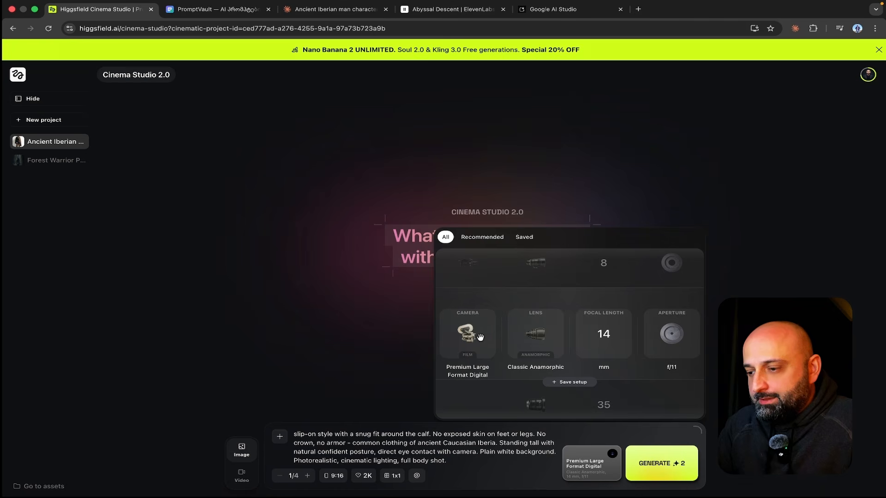
scroll(480, 339, "up", 1)
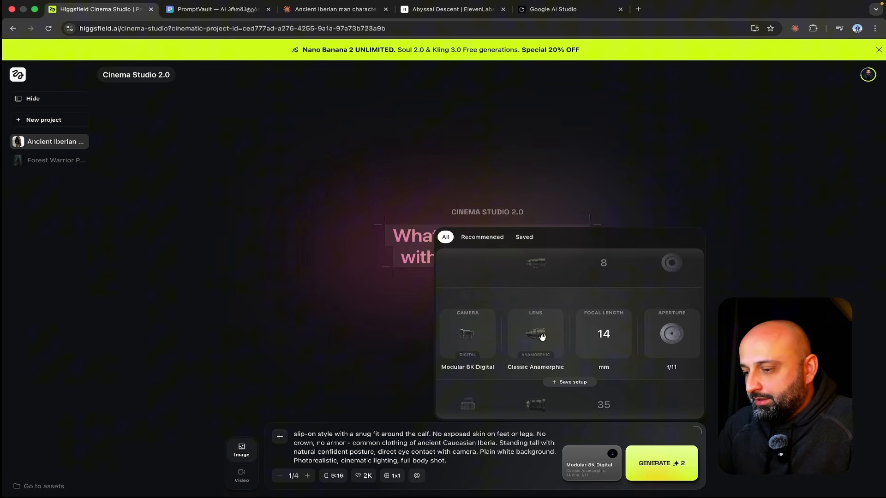
left_click(325, 10)
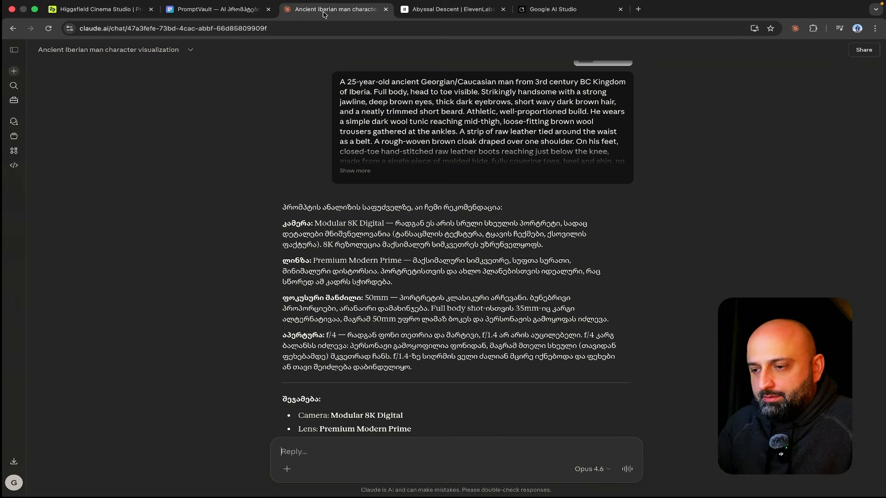
left_click(102, 9)
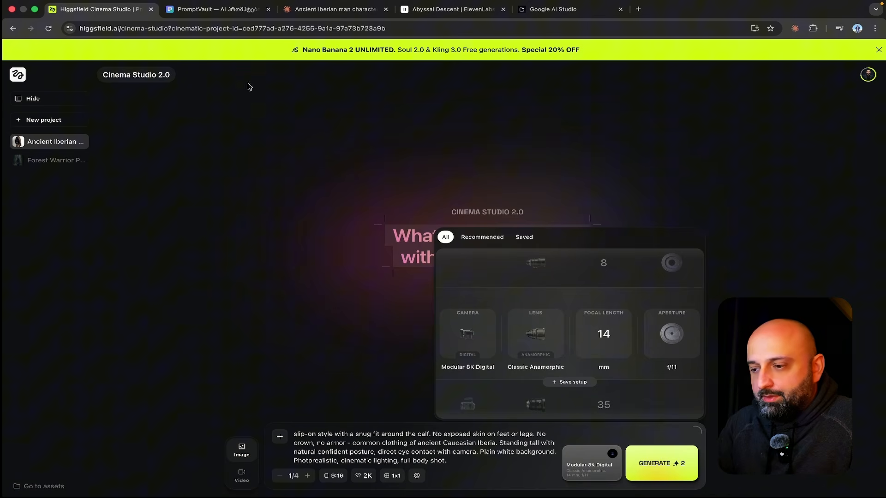
left_click_drag(538, 298, 540, 337)
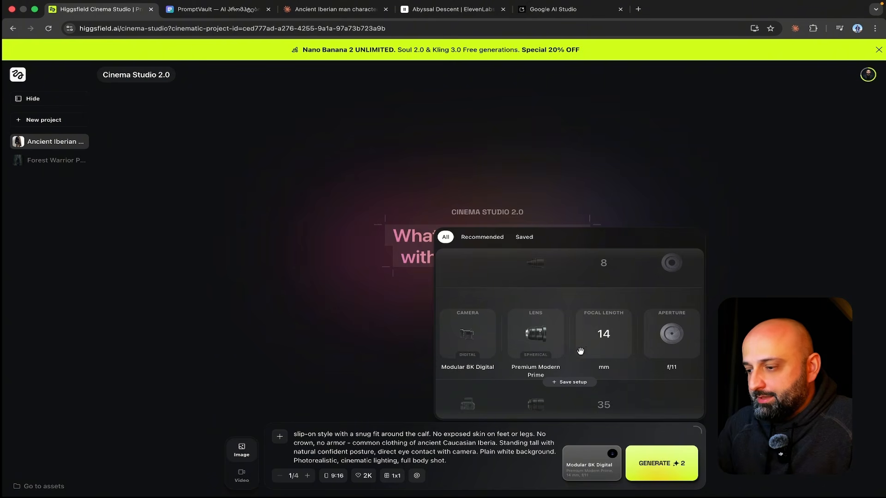
- Set the focal length to 50 mm and the aperture to f/4 per Claude's recommendation, and close the camera setup
scroll(599, 347, "down", 2)
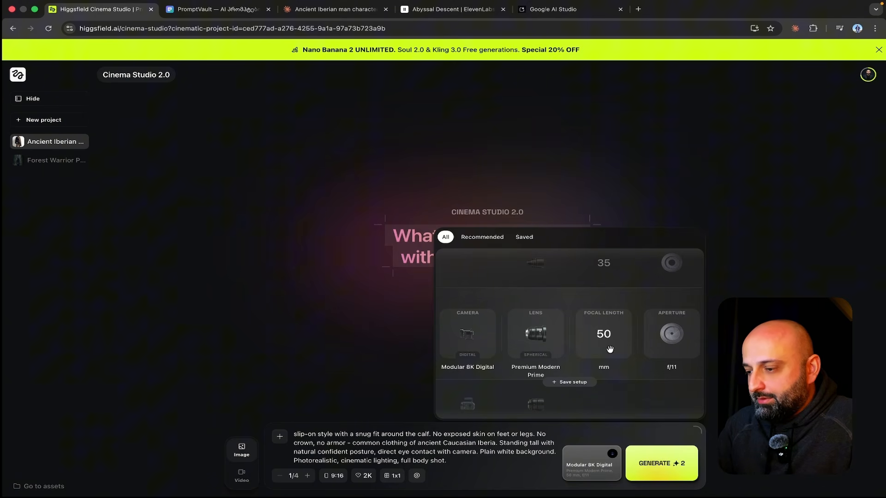
left_click(317, 10)
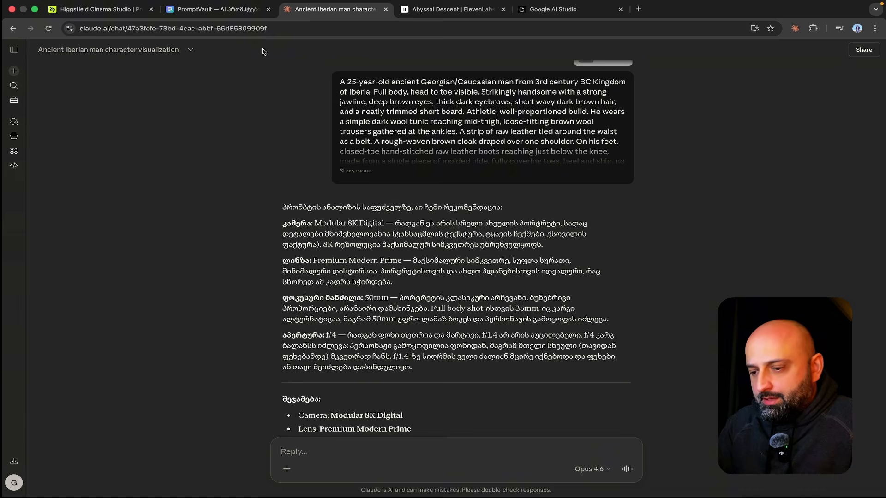
left_click(124, 11)
scroll(660, 333, "up", 3)
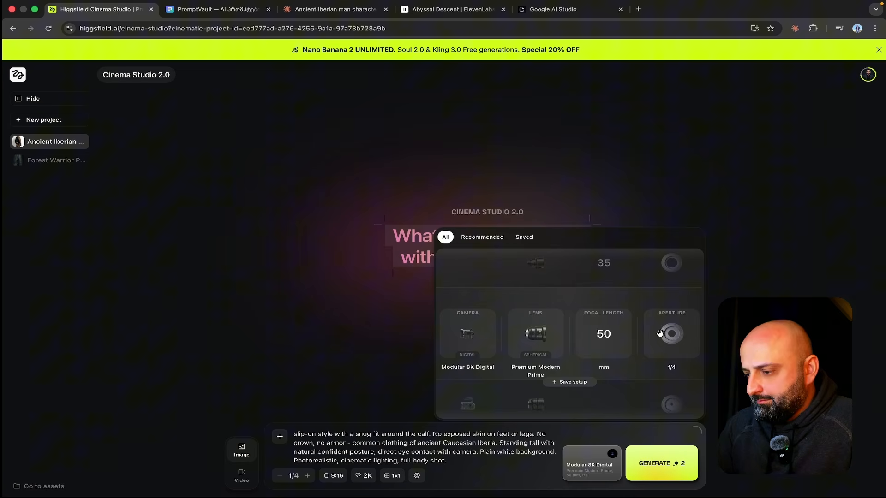
left_click(480, 456)
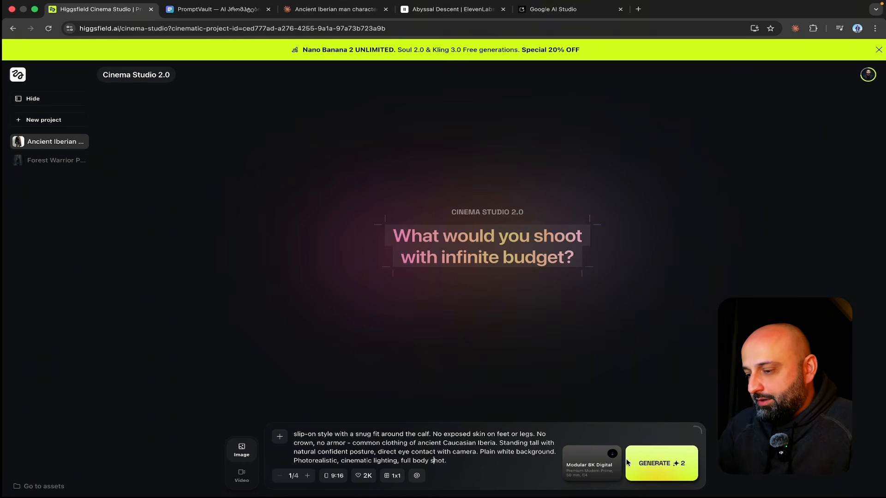
- Generate the front-view character image and examine it enlarged
left_click(656, 462)
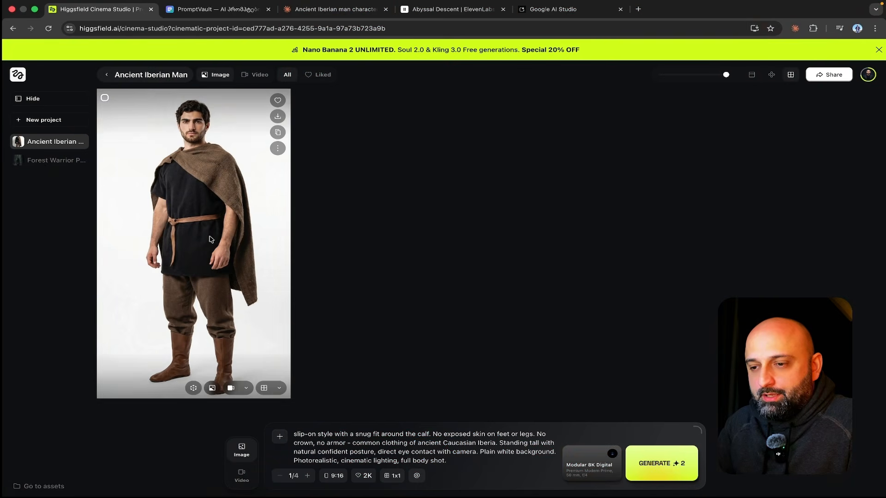
left_click(210, 239)
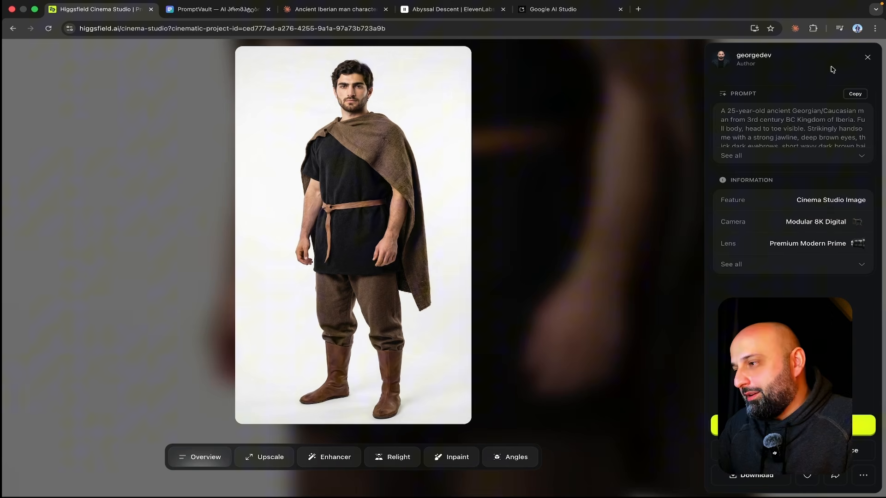
left_click(868, 58)
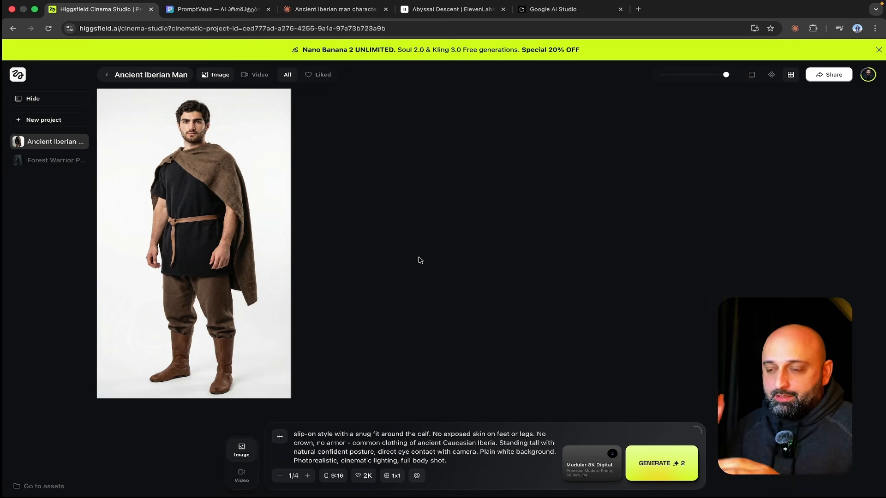
- Copy the "Left Profile View - Pharnavaz" prompt in PromptVault and return to the Higgsfield project
left_click(213, 9)
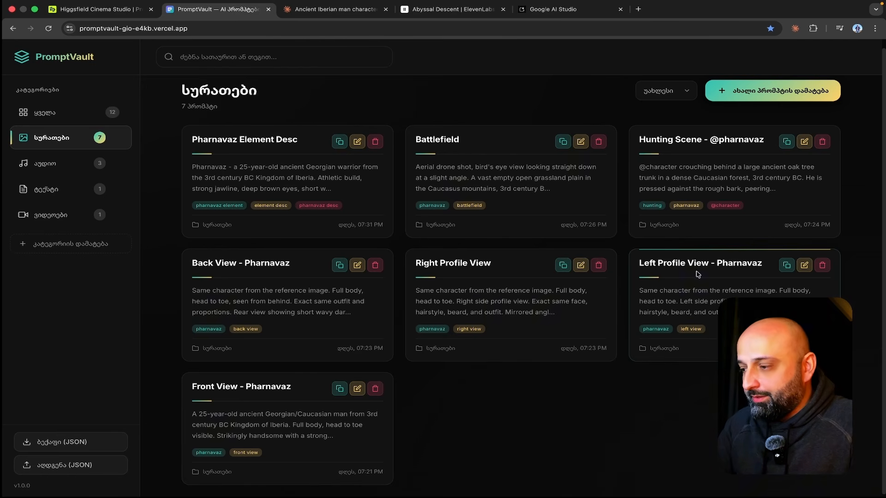
left_click(787, 266)
left_click(100, 9)
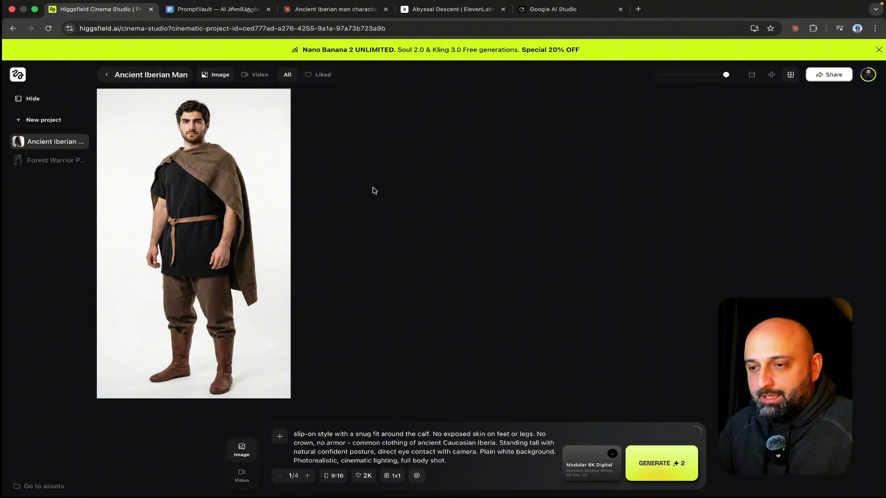
- Attach the front-view character image as a reference and replace the prompt text with the copied left profile prompt
mouse_move(207, 299)
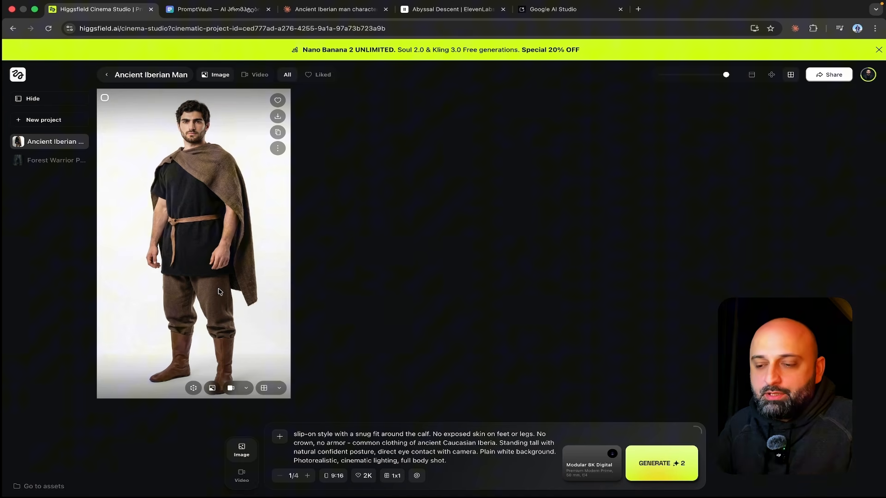
left_click(213, 389)
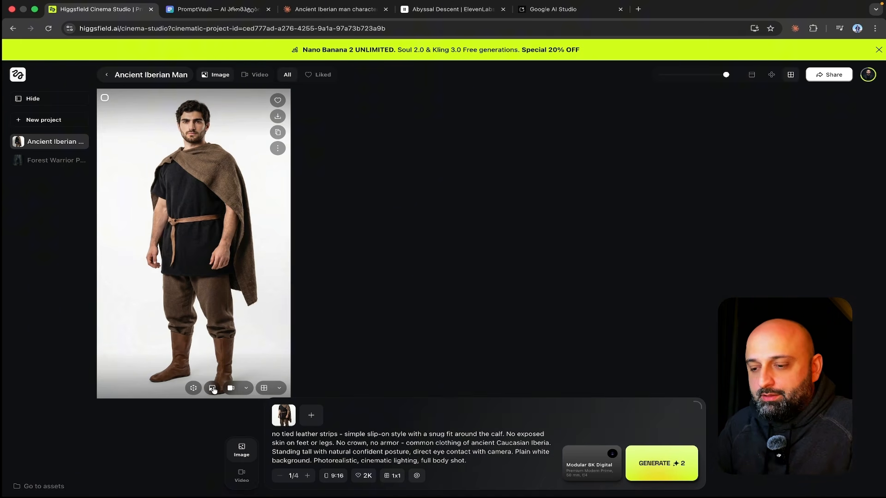
key("super+a")
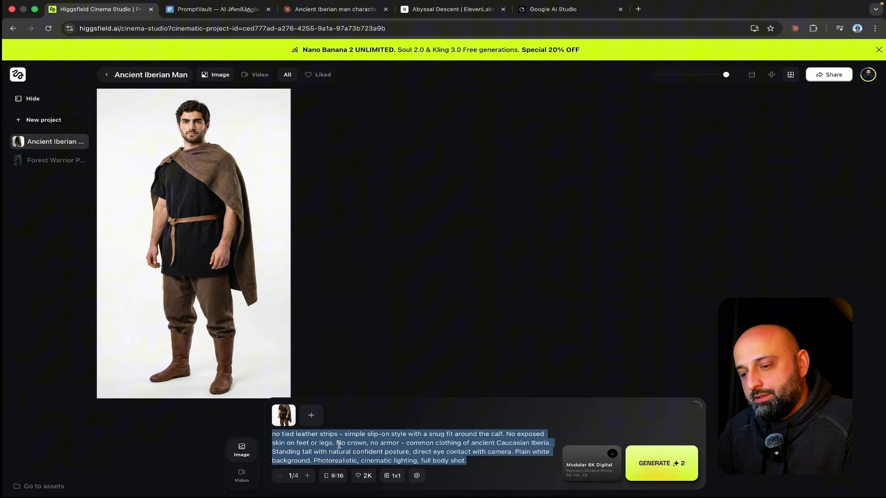
key("super+v")
scroll(428, 456, "up", 3)
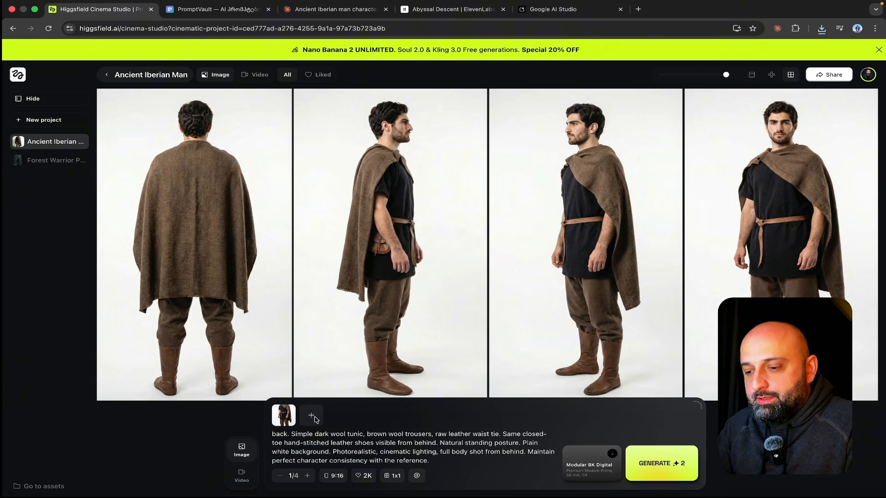
- Remove the reference image from the prompt bar and clear the back-view prompt text
left_click(294, 407)
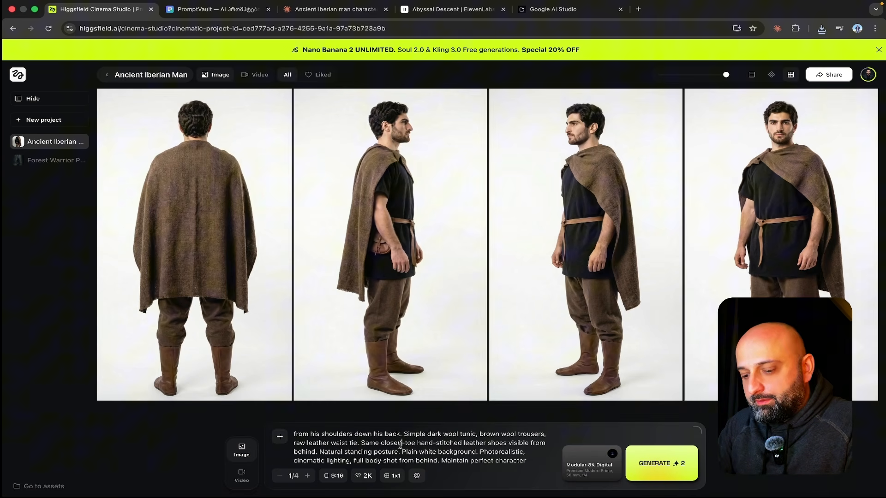
key("super+a")
key("BackSpace")
- Start a new element and upload the four character images 001.jpeg to 004.jpeg from the Rec folder
left_click(417, 475)
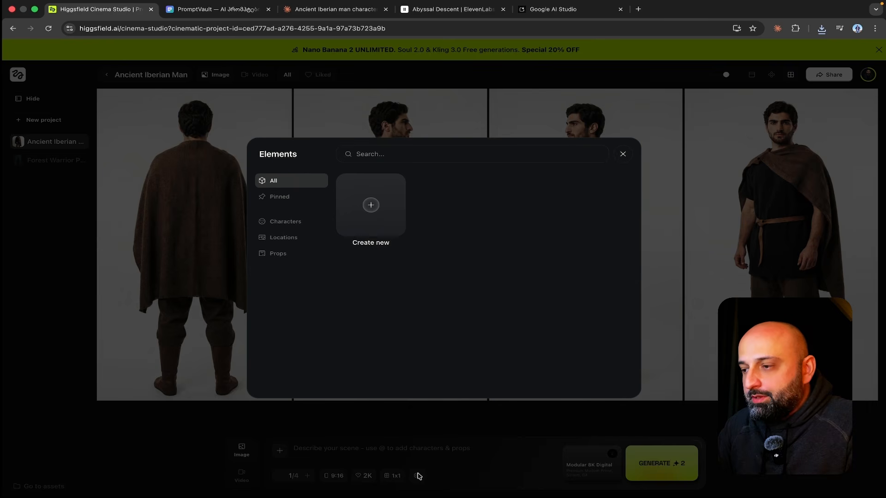
left_click(370, 205)
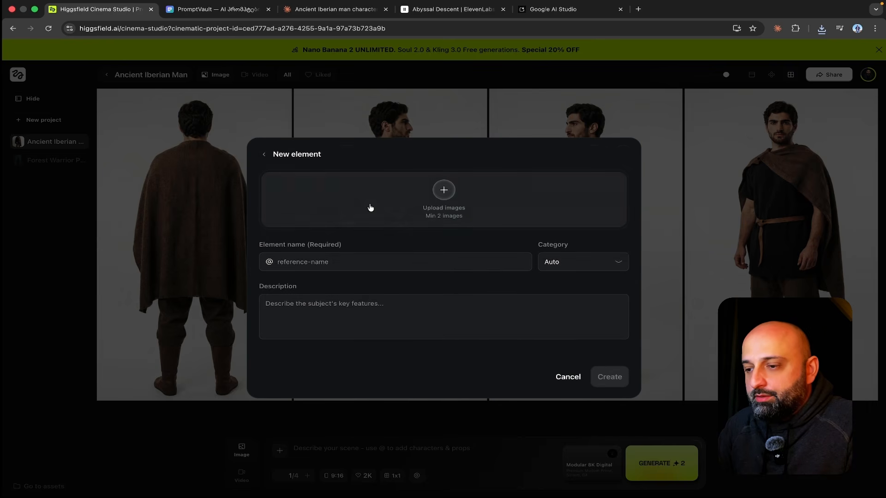
left_click(445, 191)
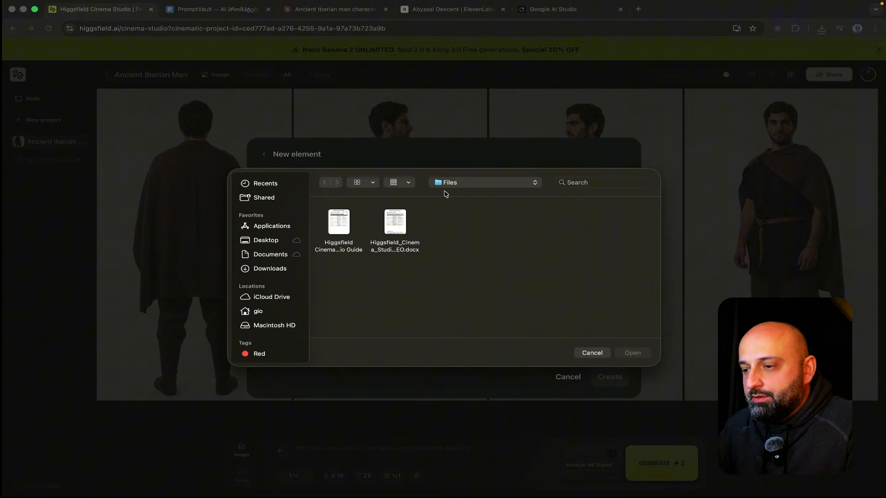
left_click(460, 184)
left_click(461, 283)
left_click_drag(535, 217, 333, 230)
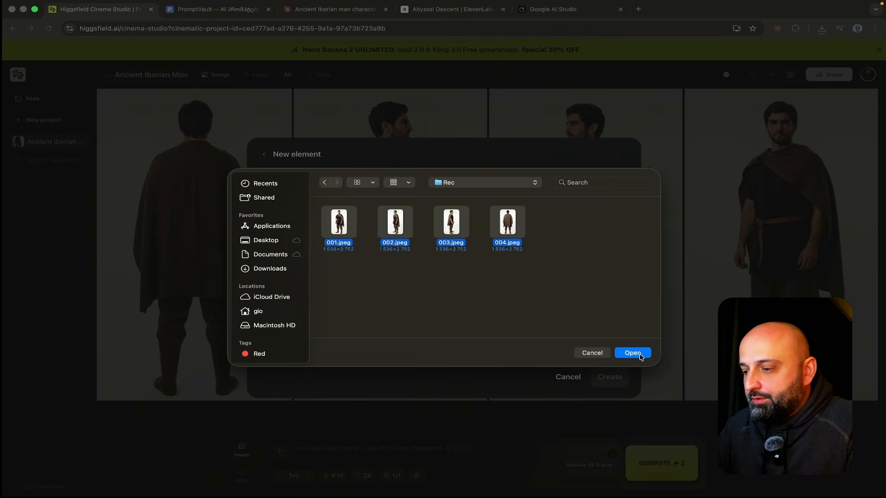
left_click(640, 356)
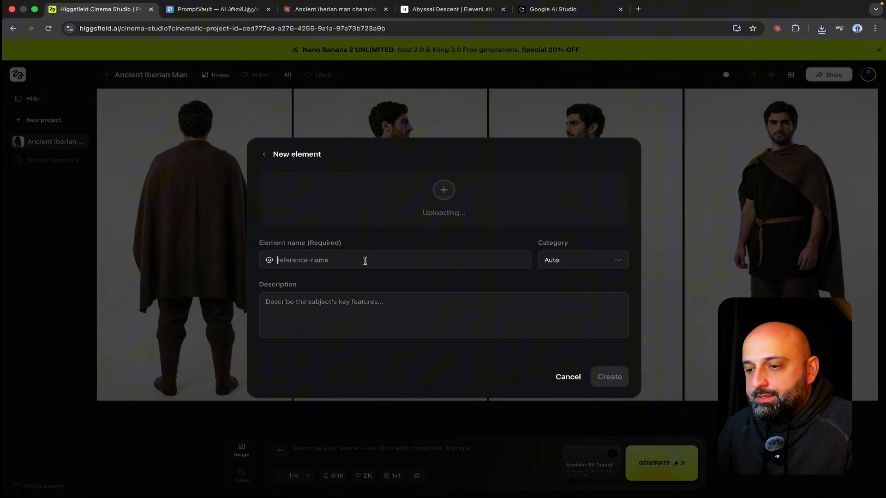
- Name the new element pharnavaz and set its category to Character
type("pha")
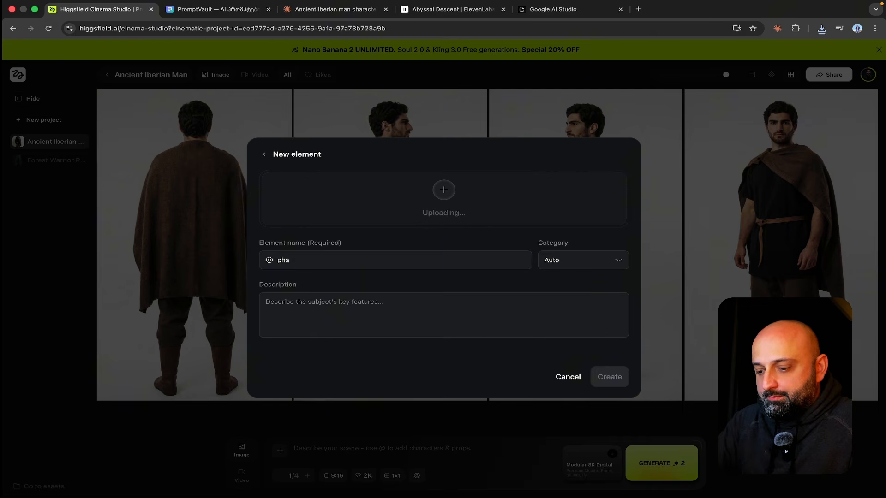
type("rnavaz")
left_click(573, 260)
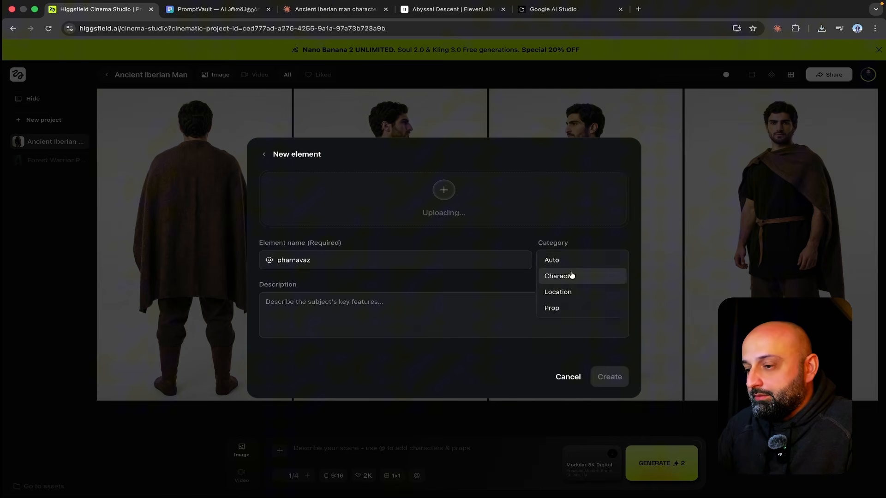
left_click(571, 276)
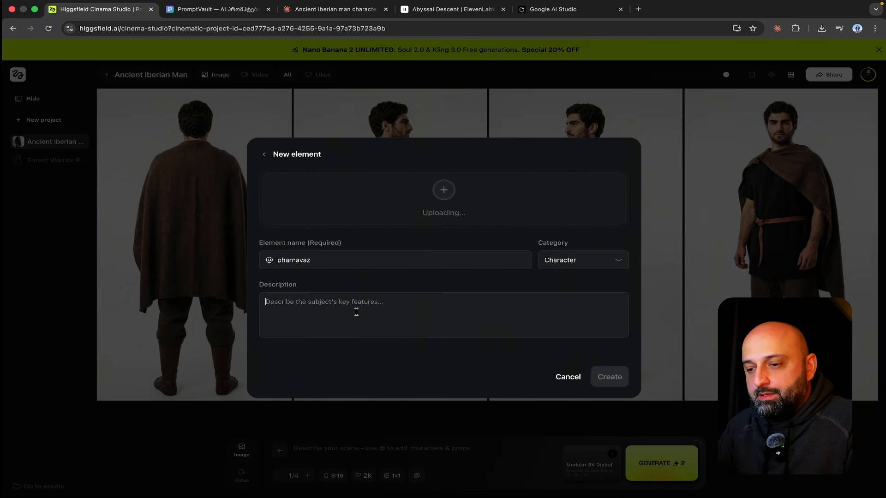
- Copy the "Pharnavaz Element Desc" text from PromptVault into the element's description in Higgsfield, then create the element and close the Elements window
left_click(223, 13)
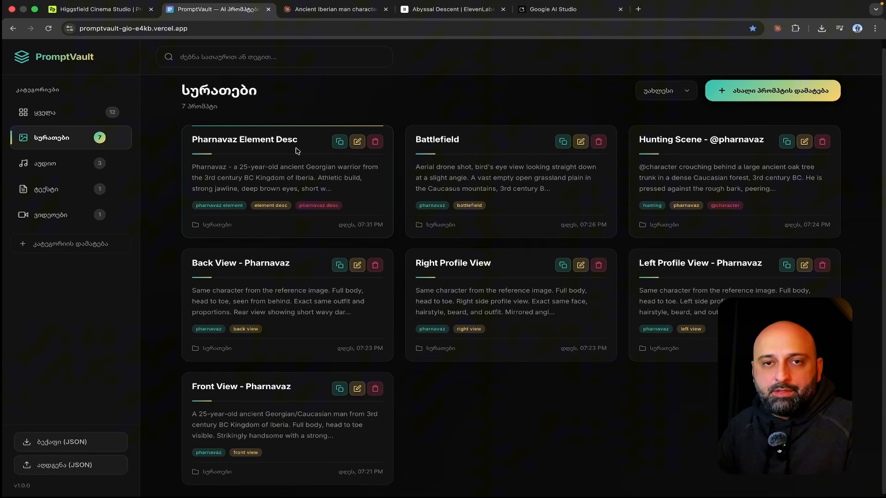
left_click(340, 142)
left_click(124, 10)
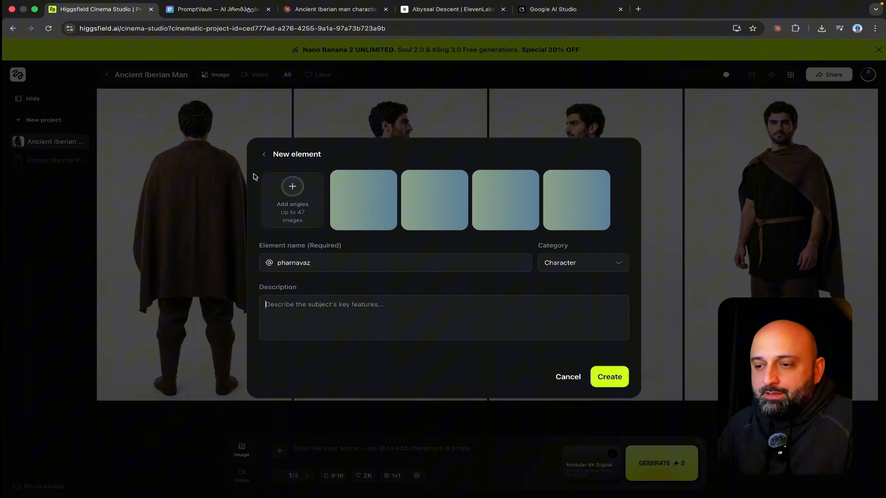
left_click(314, 321)
key("ctrl+v")
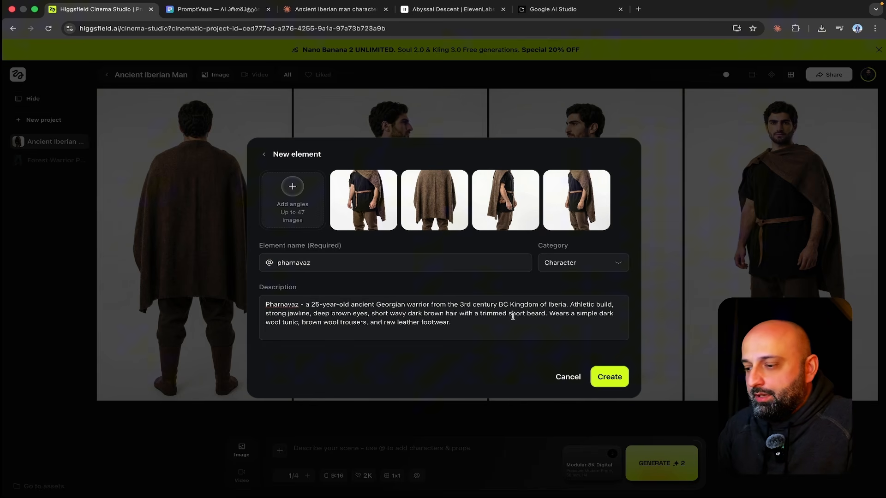
left_click(601, 379)
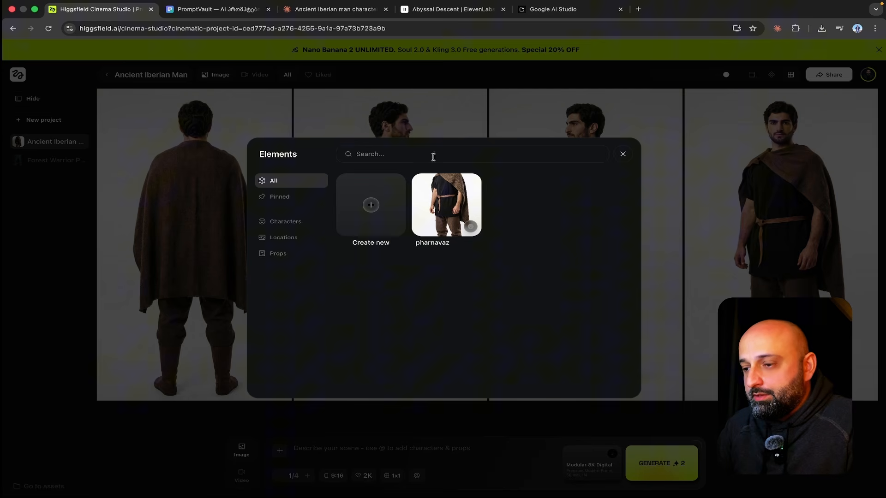
left_click(624, 155)
left_click(344, 449)
type("@")
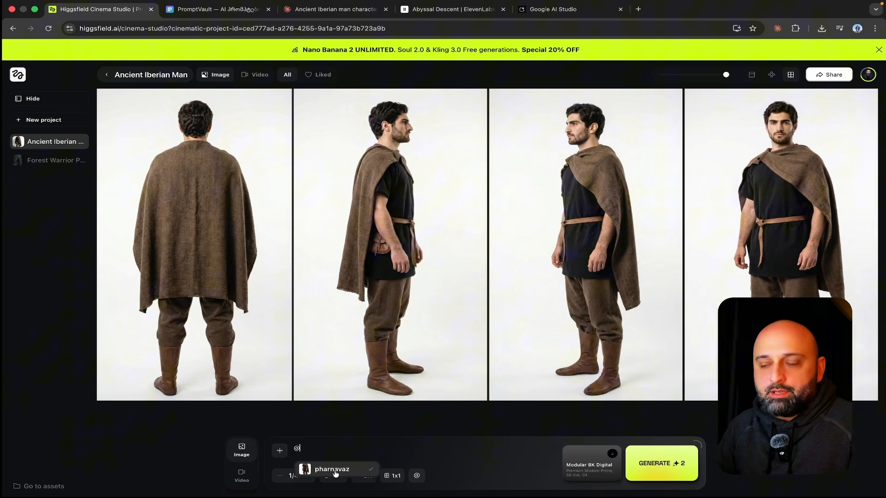
key("BackSpace")
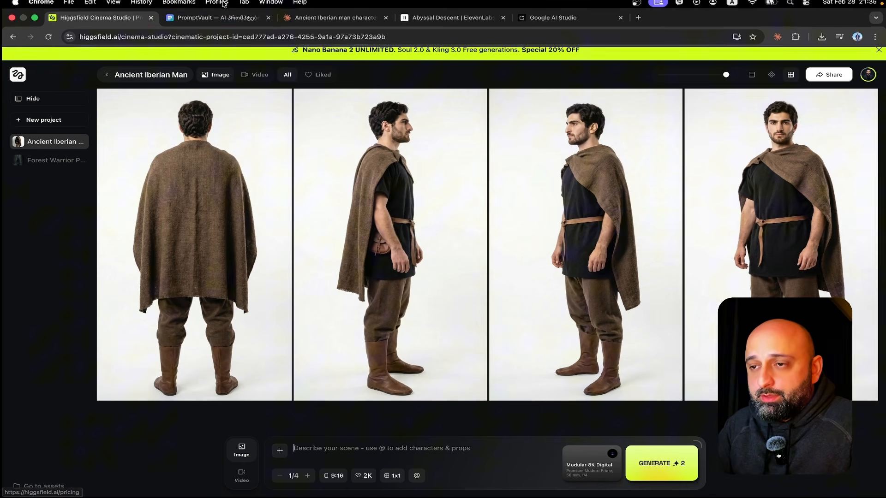
left_click(213, 20)
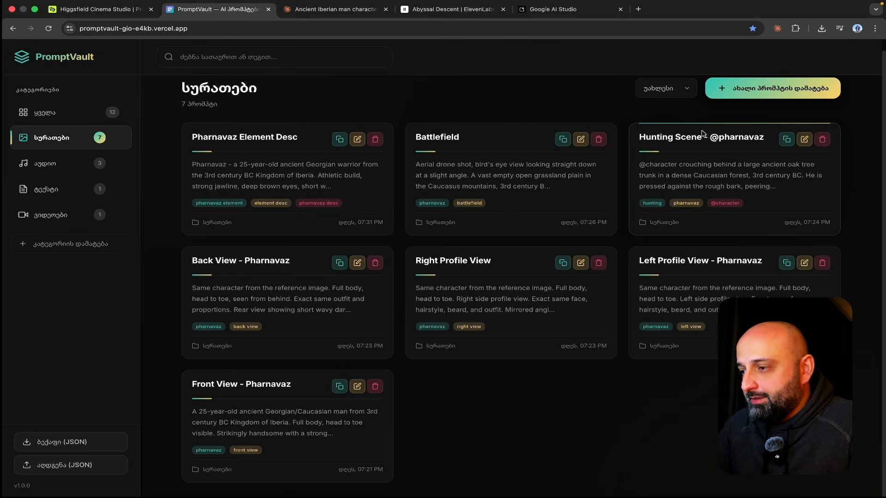
left_click(787, 139)
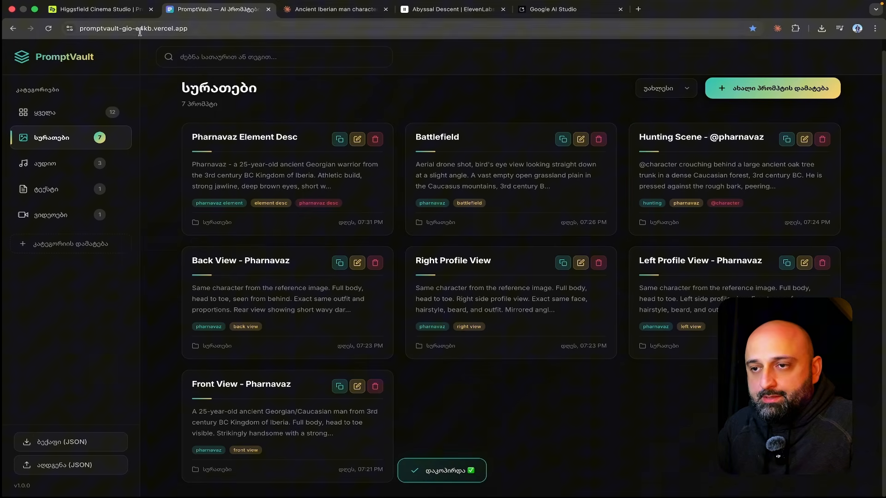
left_click(98, 9)
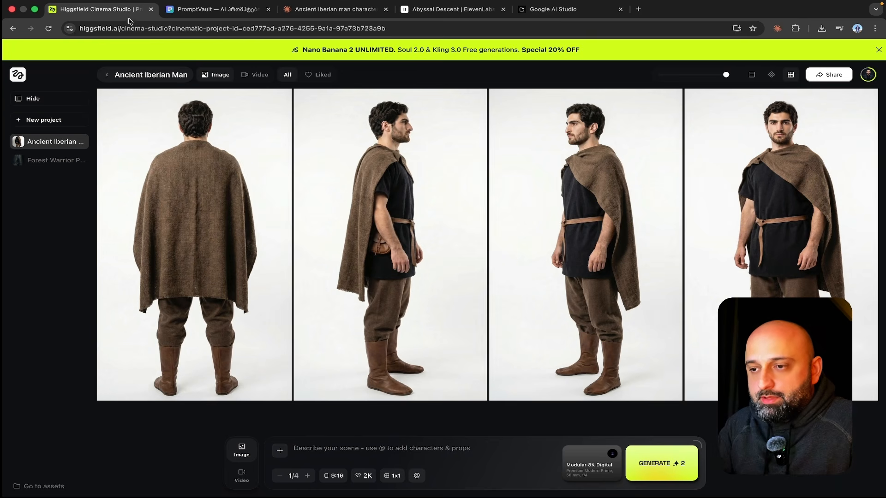
left_click(336, 443)
key("super+v")
key("super+a")
key("super+v")
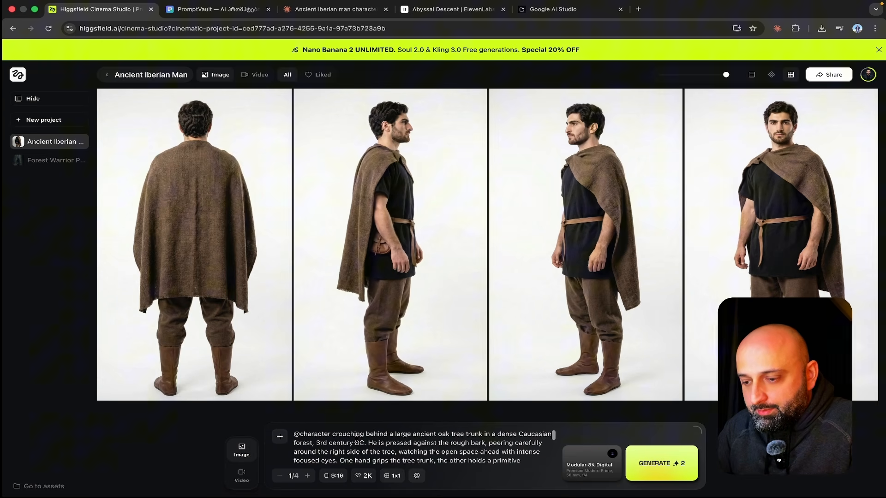
double_click(315, 434)
key("BackSpace")
type("@")
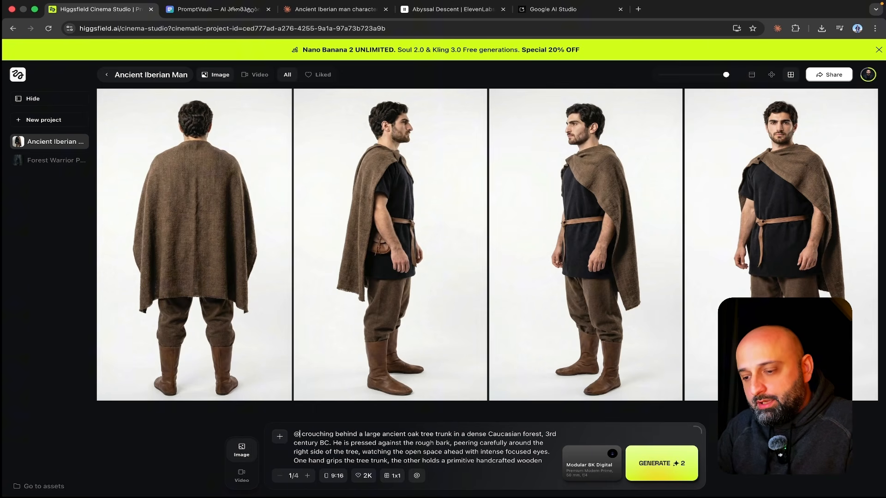
left_click(326, 456)
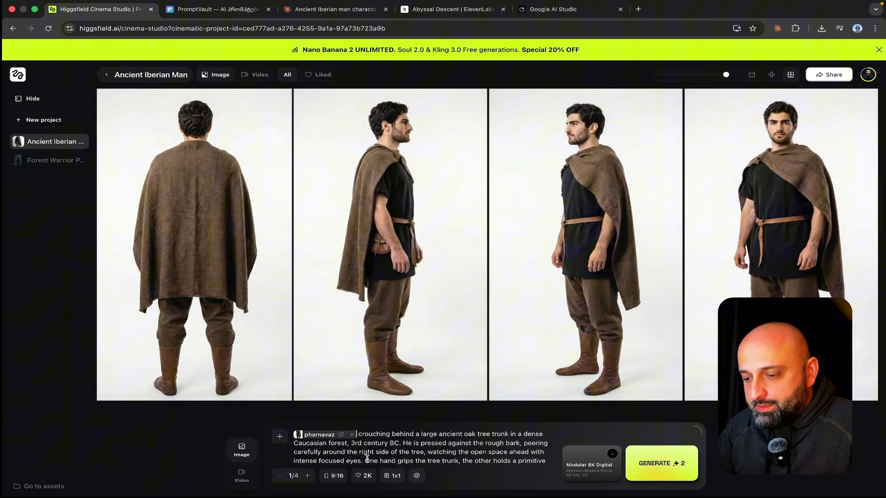
scroll(367, 457, "down", 5)
scroll(368, 457, "down", 5)
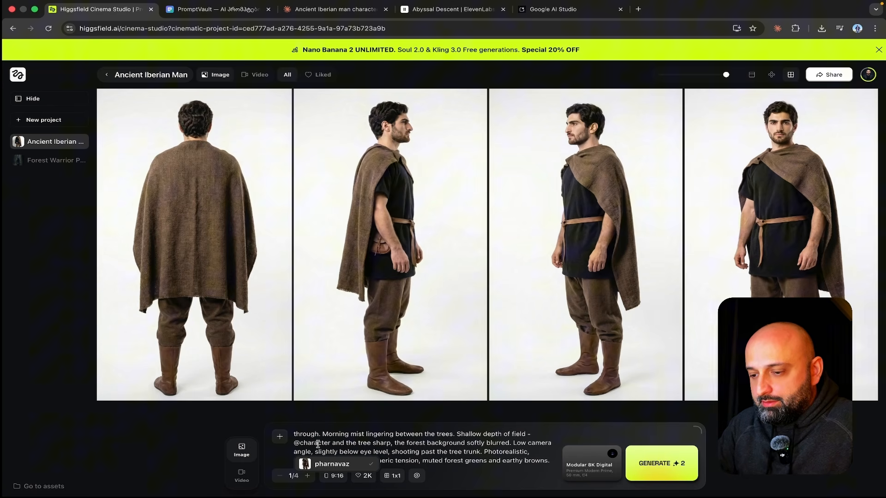
double_click(317, 445)
key("BackSpace")
key("BackSpace")
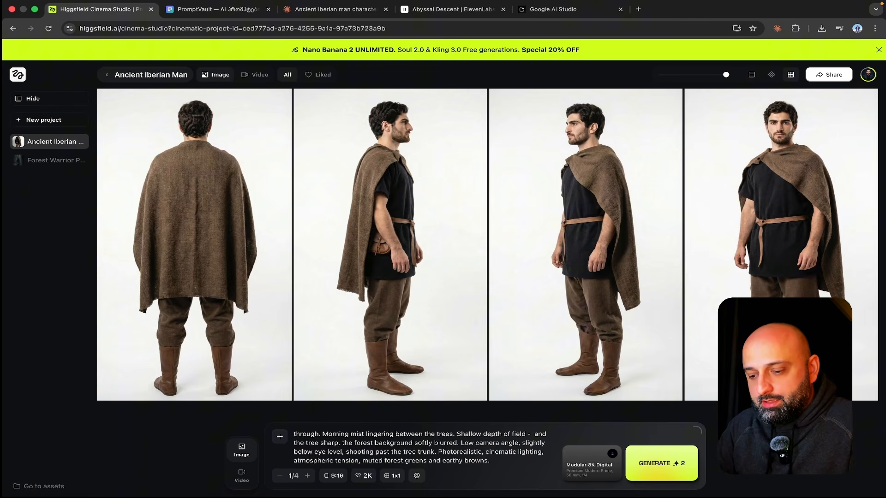
type("@")
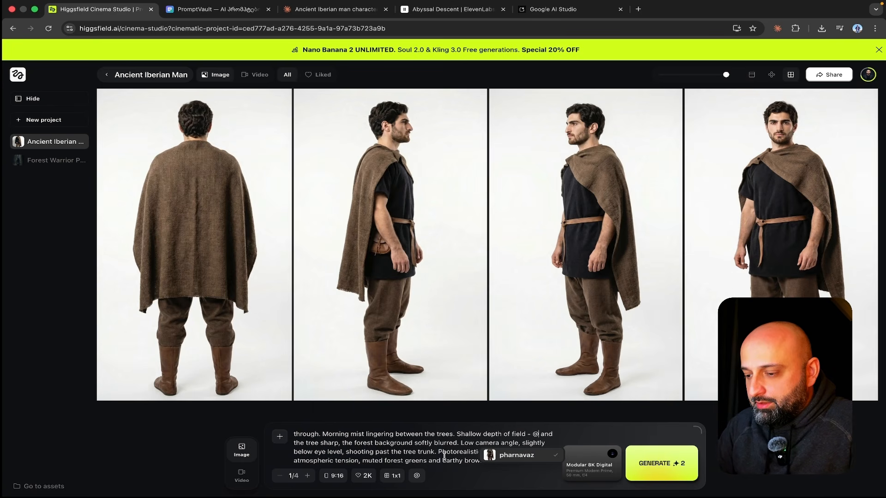
left_click(507, 455)
scroll(423, 443, "up", 3)
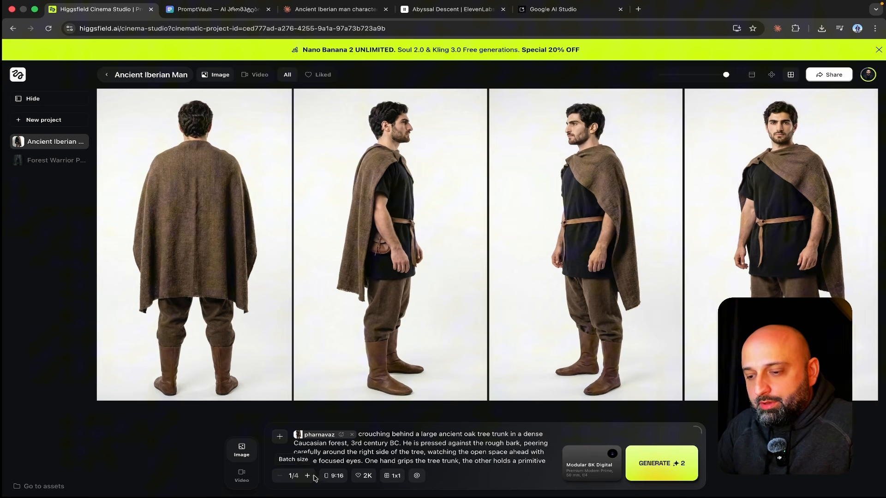
- Set the image's aspect ratio to 21:9 and its resolution to 4K
left_click(335, 477)
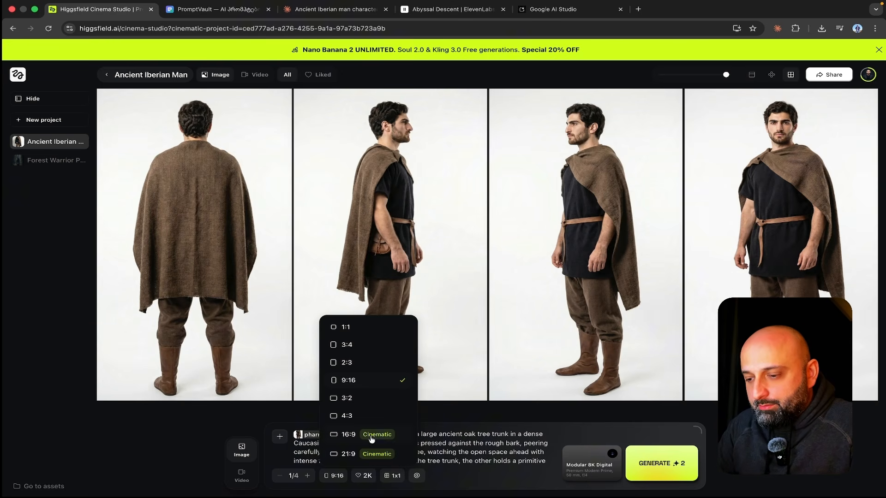
left_click(349, 455)
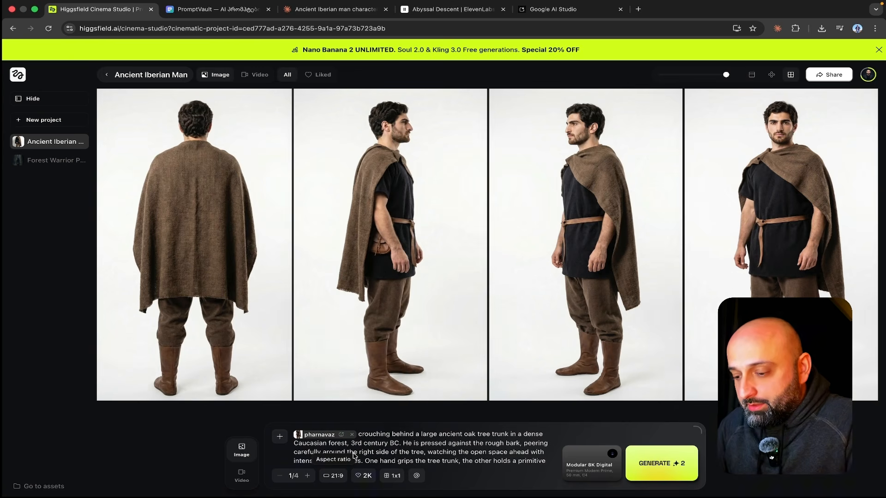
left_click(370, 483)
left_click(380, 453)
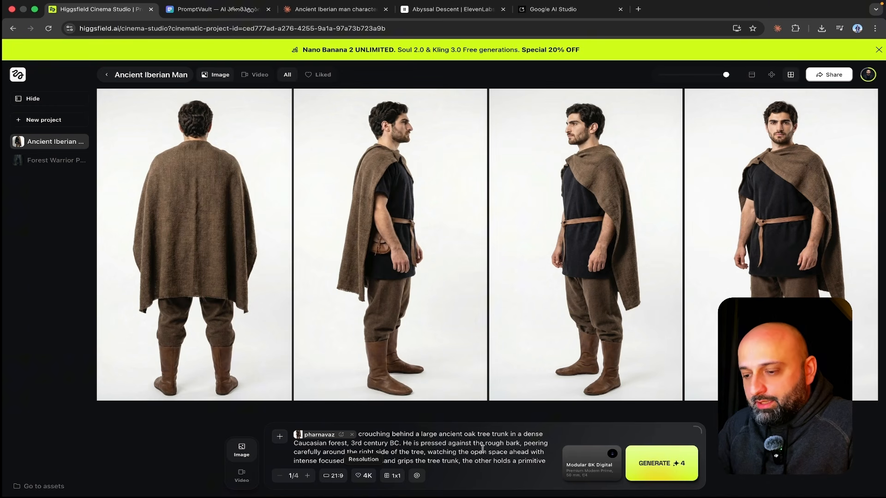
- Switch to the Claude chat and send the hunting scene prompt followed by "Same for this one" to request matching camera settings
left_click(340, 11)
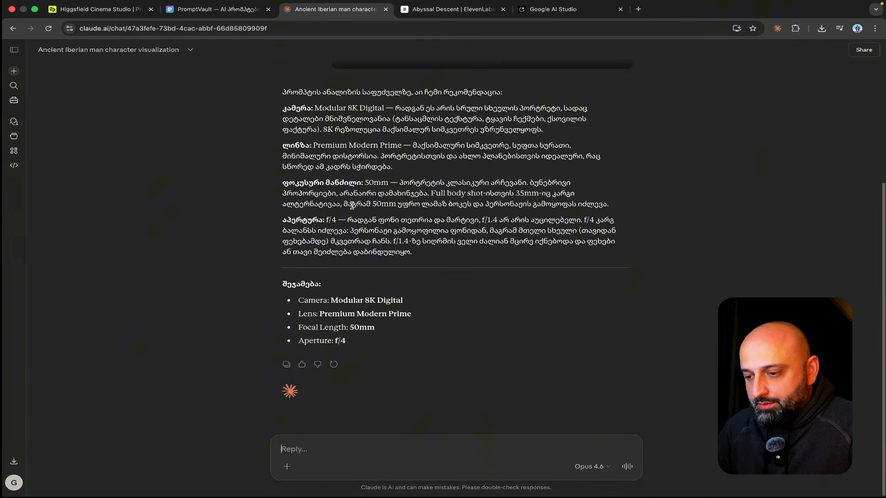
key("super+v")
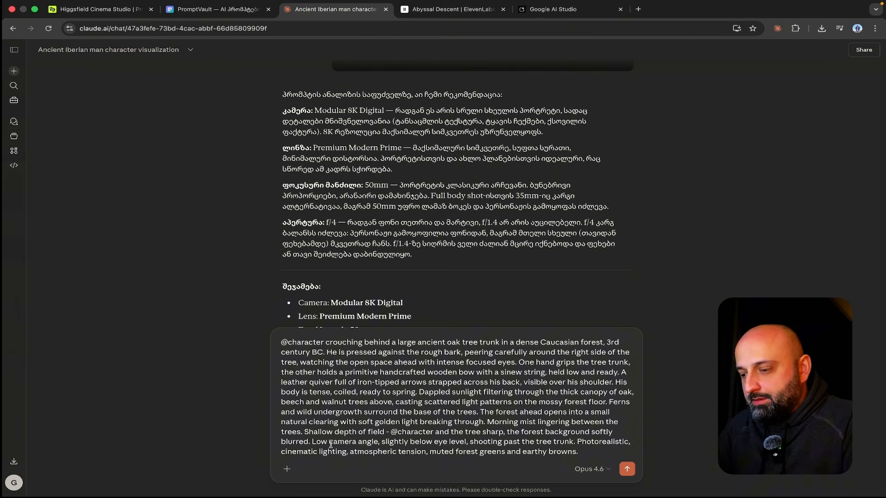
key("shift+Return")
key("shift+Return")
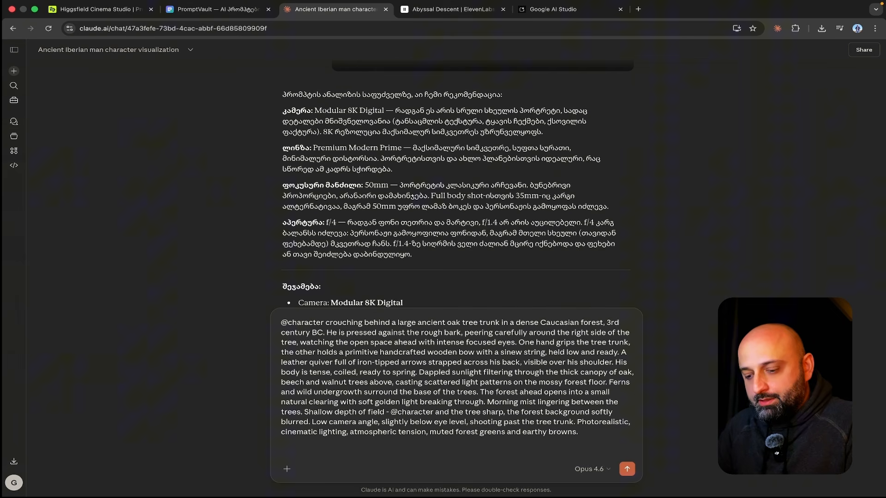
type("Same for this one")
key("Return")
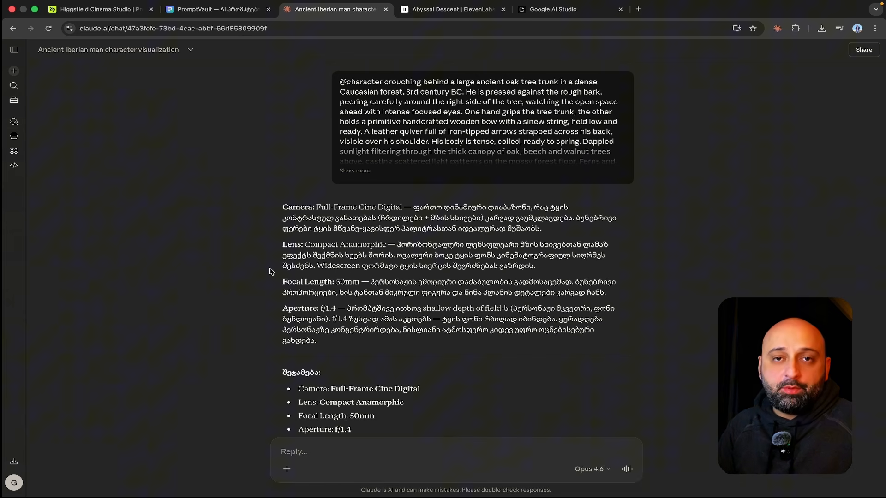
- Switch to Higgsfield and apply Claude's recommended setup: Full-Frame Cine Digital camera, Compact Anamorphic lens and f/1.4 aperture
left_click(105, 9)
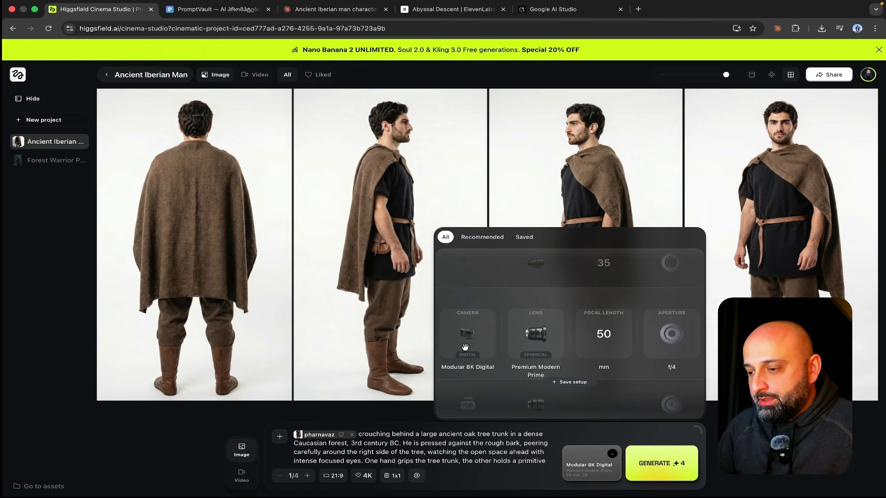
scroll(465, 347, "down", 1)
scroll(465, 347, "down", 1)
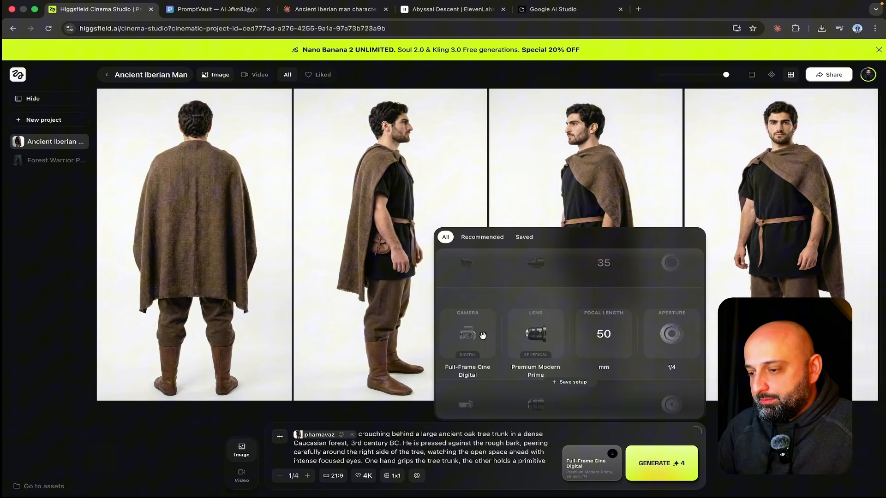
scroll(544, 334, "down", 1)
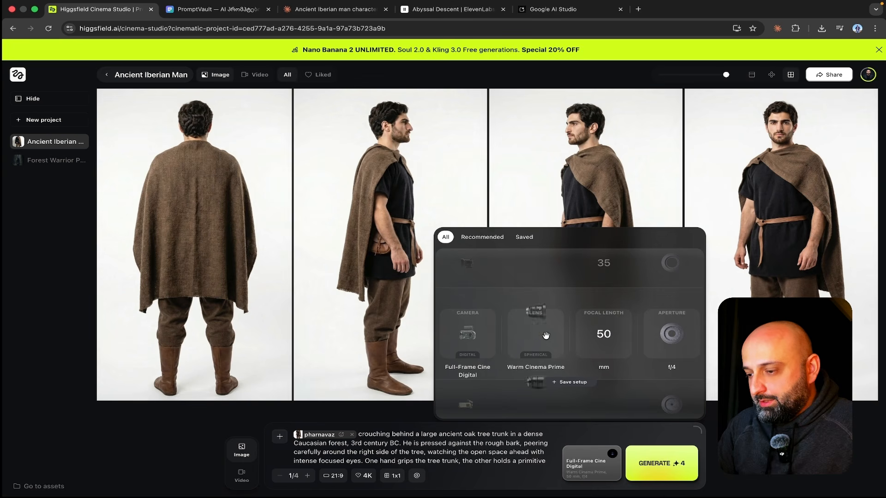
scroll(545, 335, "down", 2)
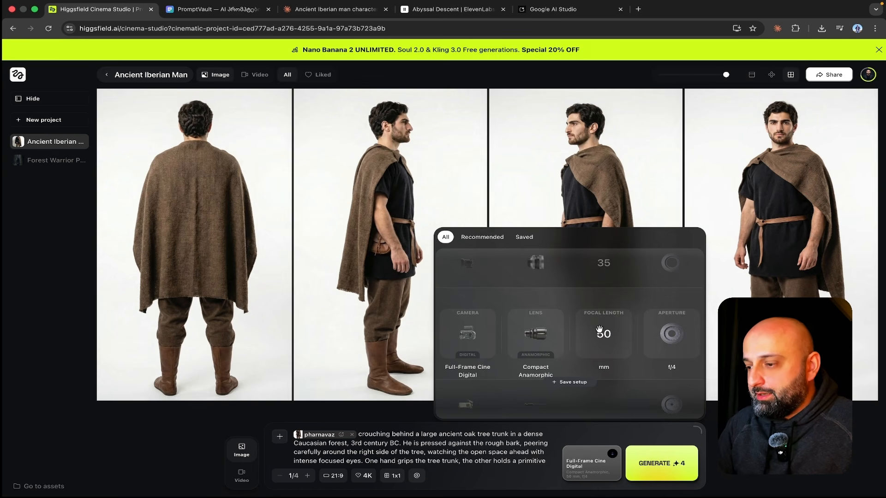
left_click(312, 9)
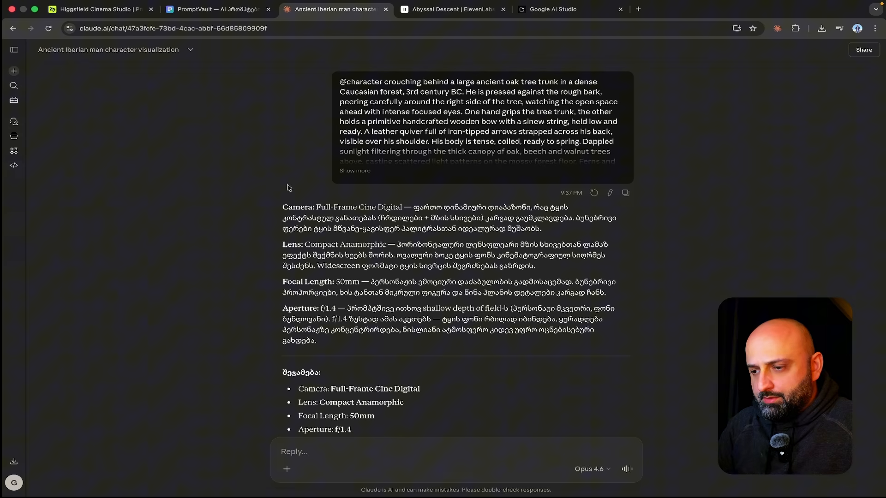
left_click(107, 10)
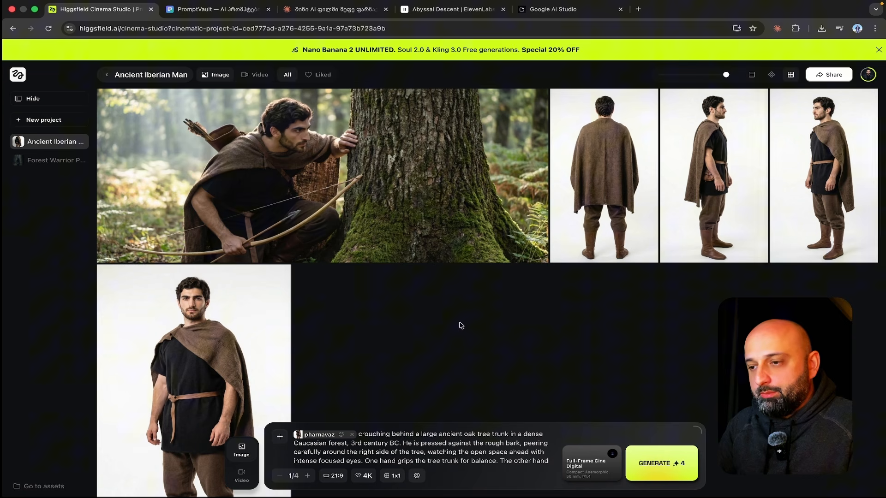
- View the generated oak-tree hunting image at full size and generate a Multishot grid from it
left_click(373, 180)
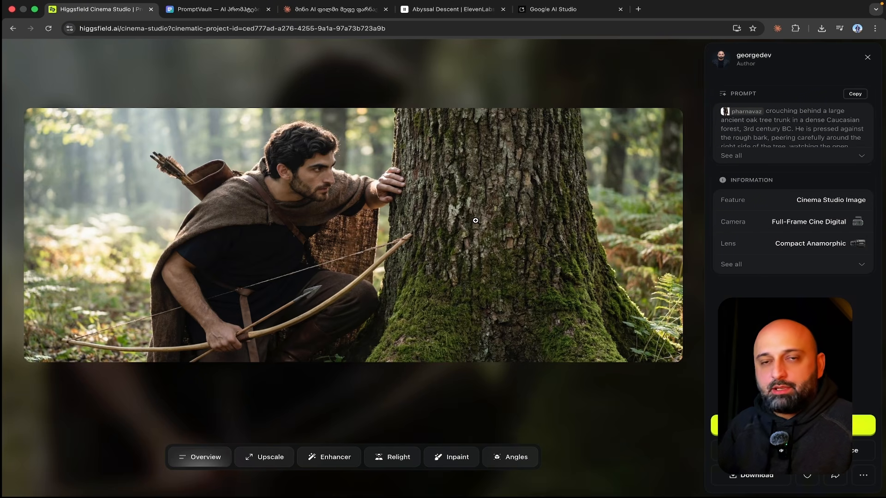
left_click(594, 412)
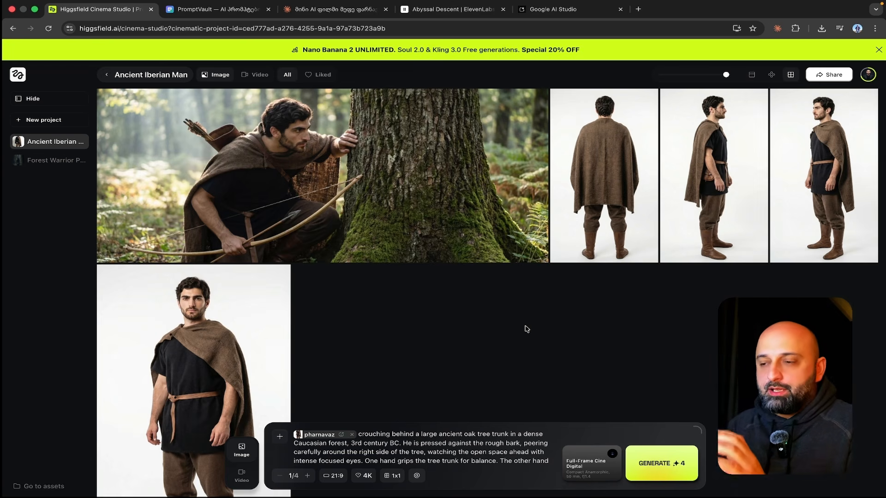
mouse_move(455, 195)
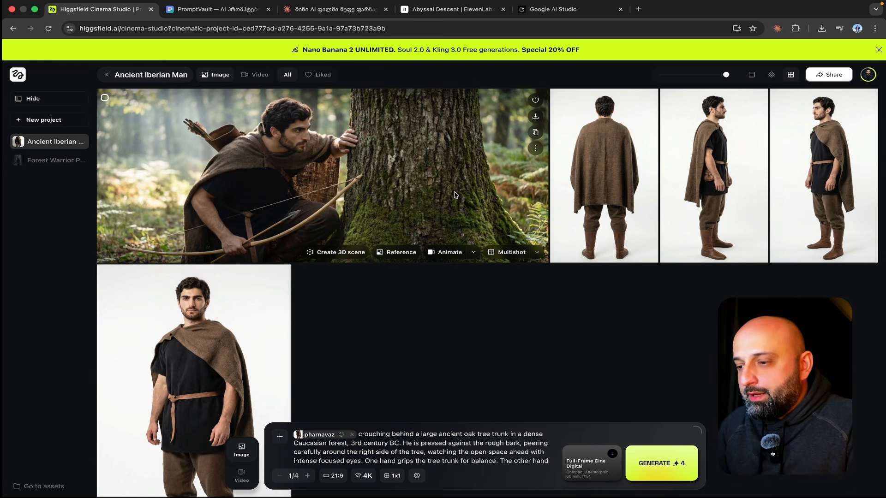
left_click(535, 254)
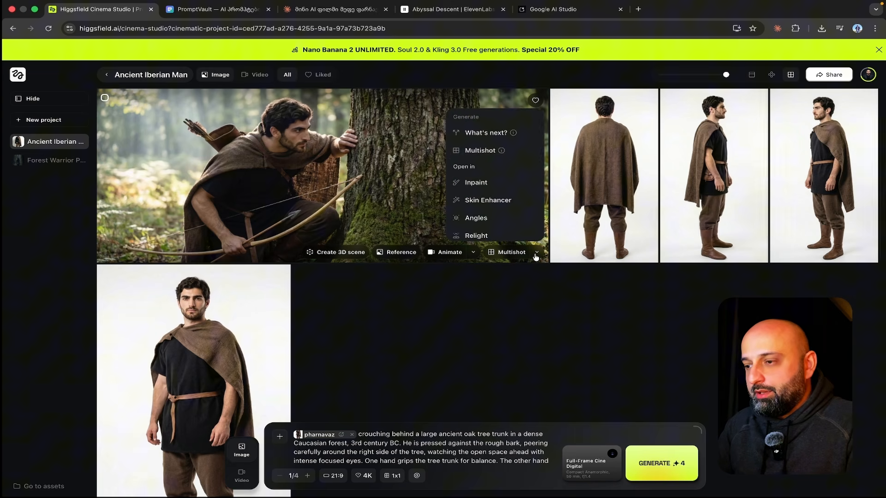
left_click(483, 152)
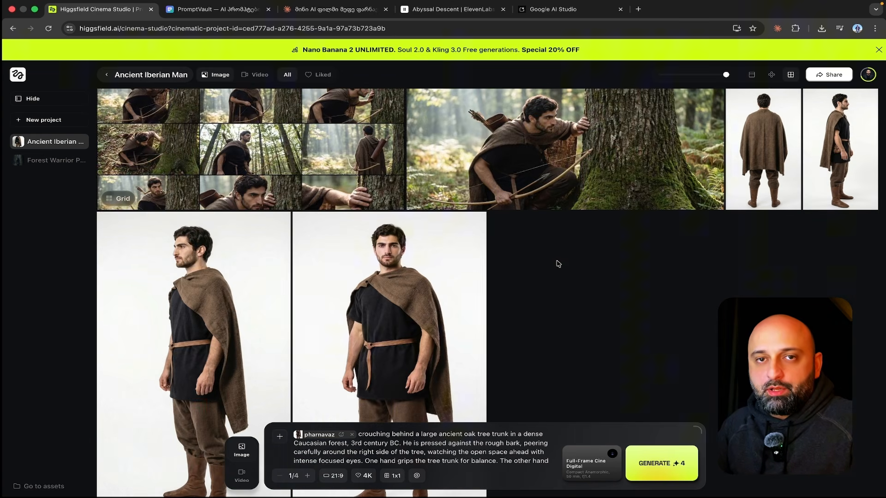
- Examine the individual camera angles in the hunting scene's Multishot grid, from wide shots to the face and hand close-ups
left_click(270, 159)
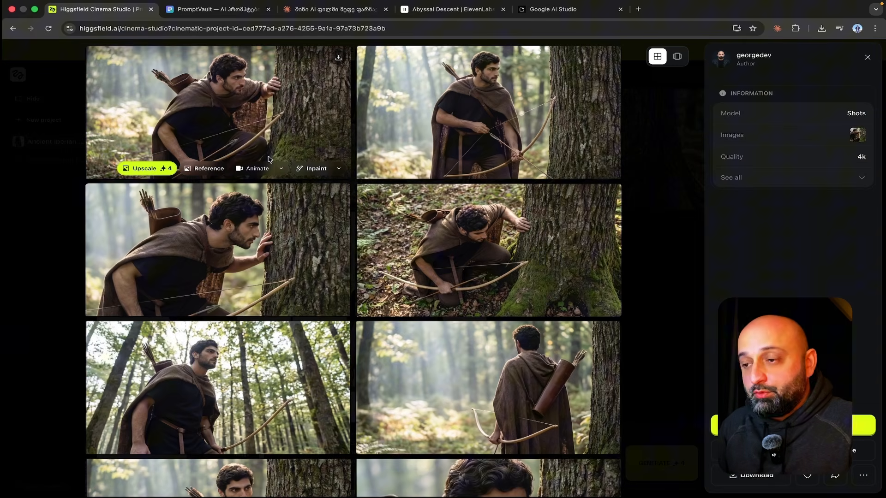
scroll(458, 233, "down", 1)
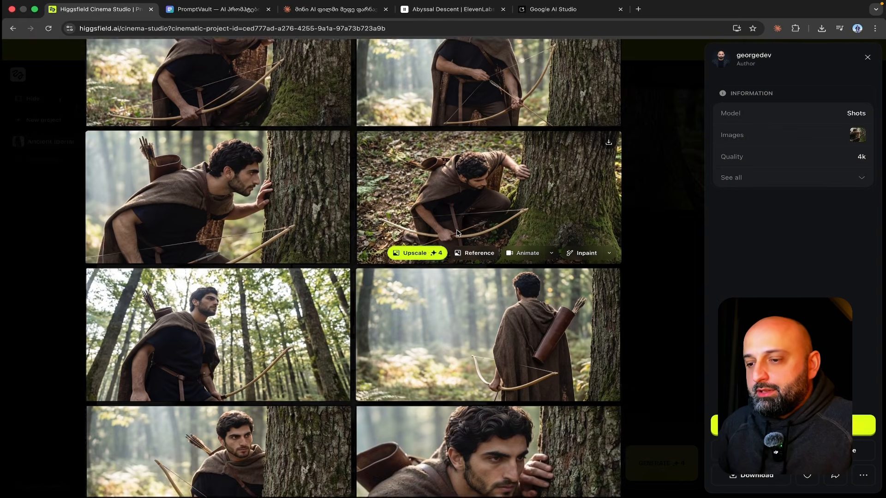
scroll(457, 232, "down", 4)
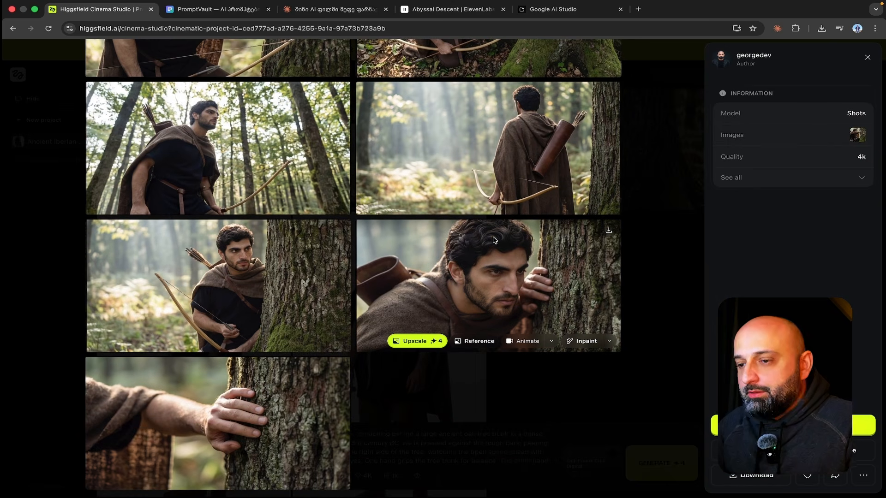
scroll(494, 240, "up", 4)
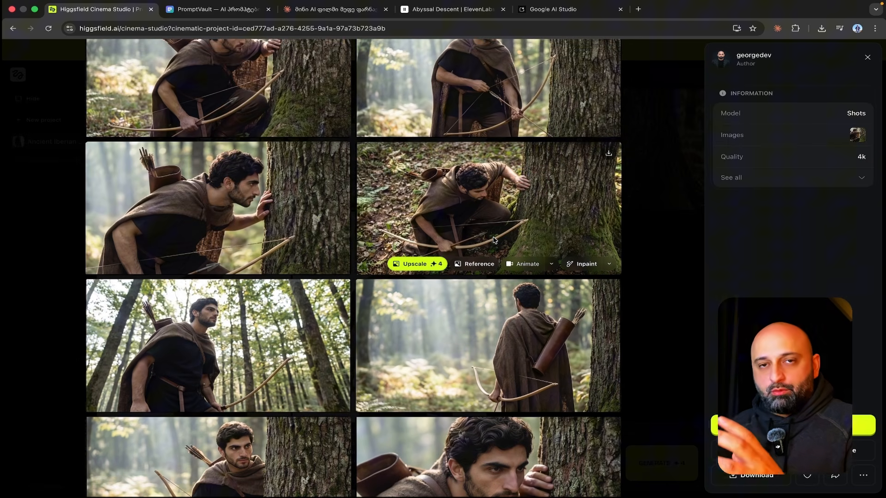
scroll(494, 240, "up", 1)
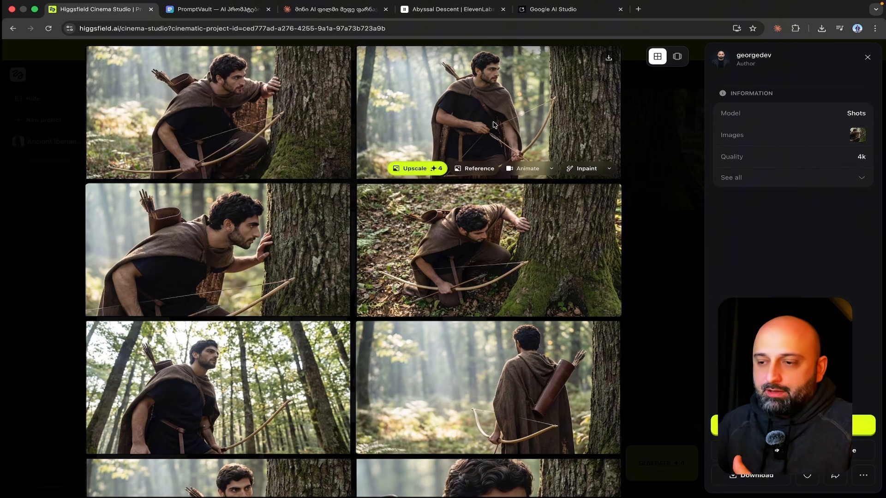
scroll(517, 271, "down", 3)
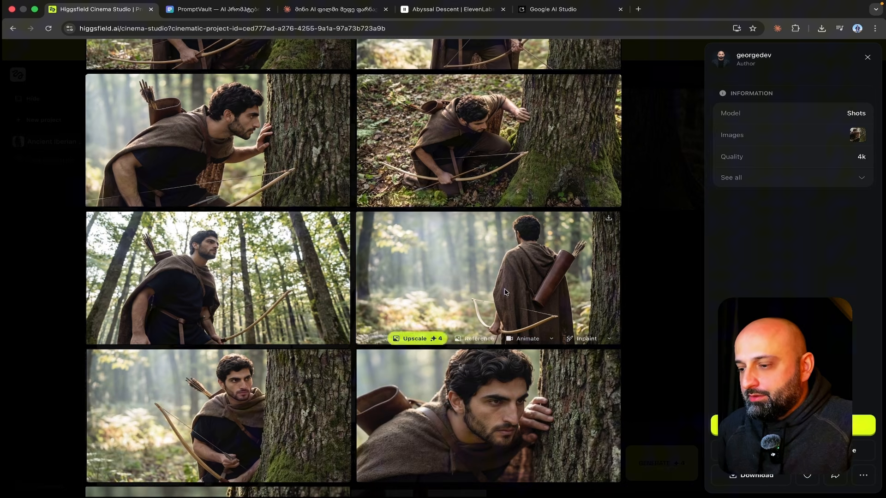
scroll(518, 272, "down", 1)
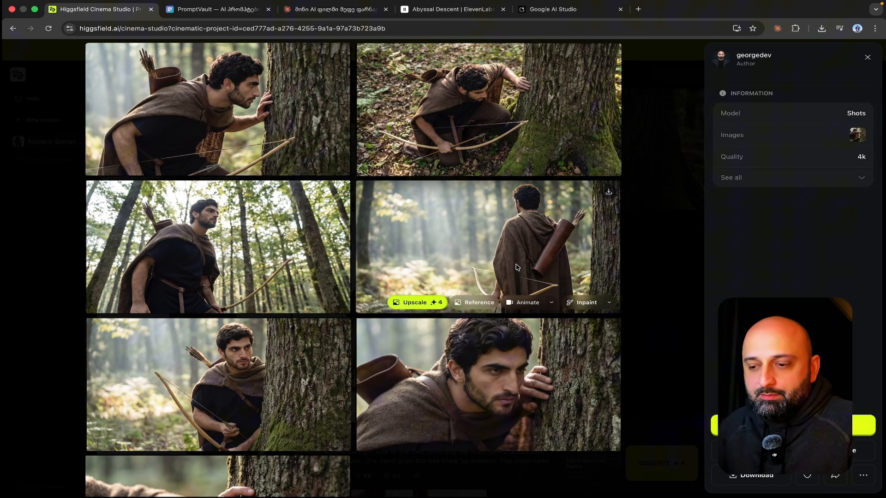
scroll(517, 267, "down", 2)
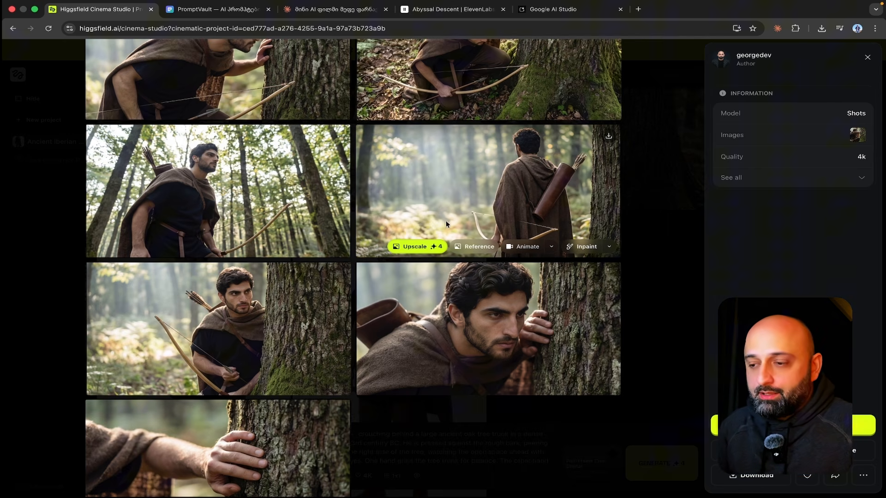
scroll(462, 244, "up", 4)
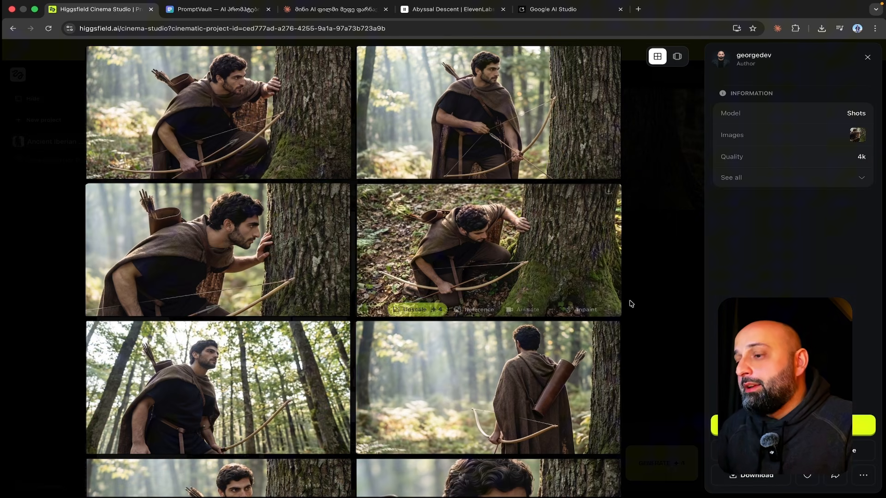
left_click(647, 303)
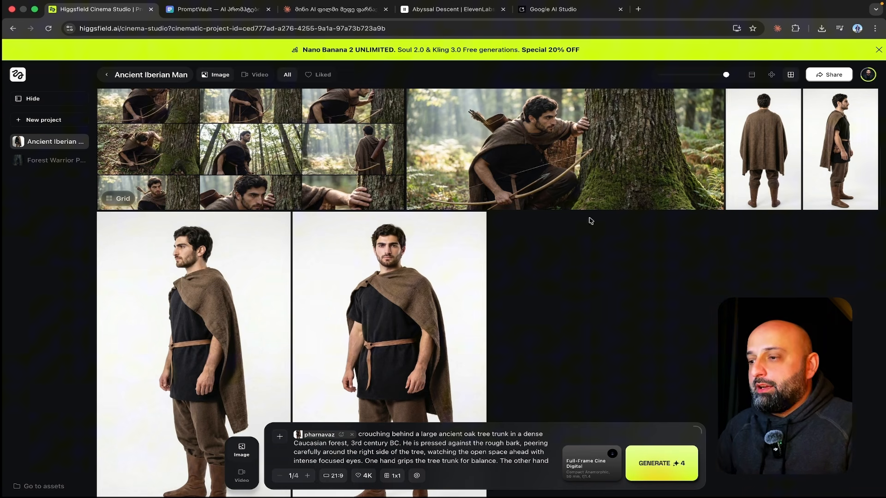
- Switch Cinema Studio to video creation and look through the character input options and camera movement presets
mouse_move(558, 137)
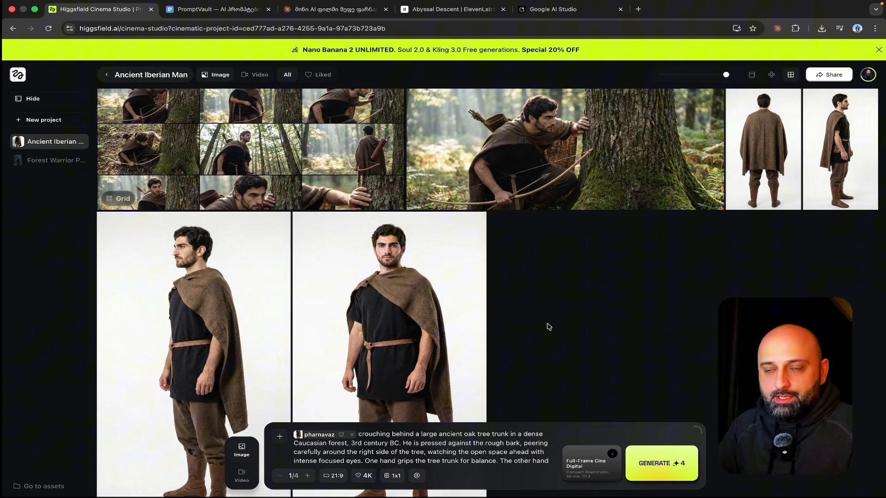
left_click(242, 476)
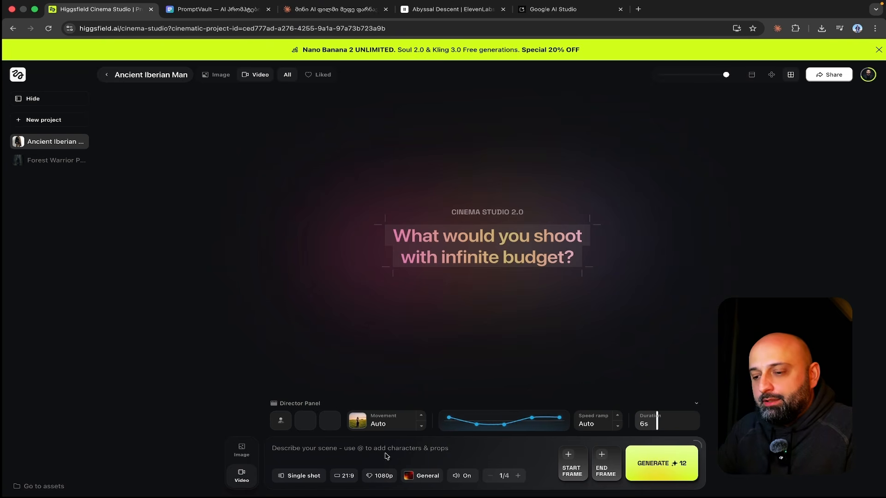
left_click(282, 422)
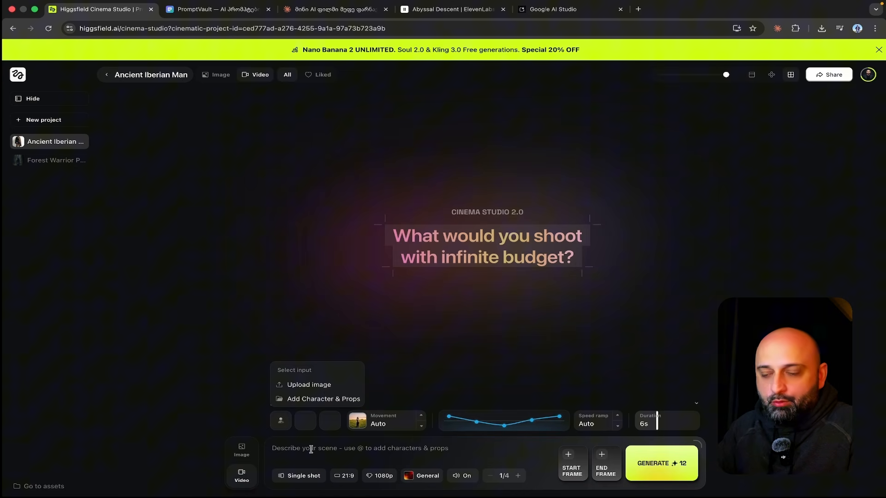
left_click(324, 455)
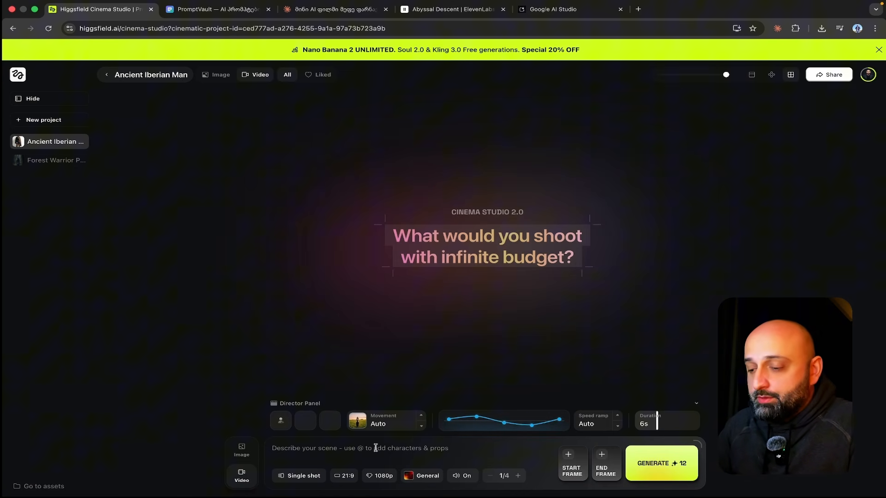
left_click(390, 425)
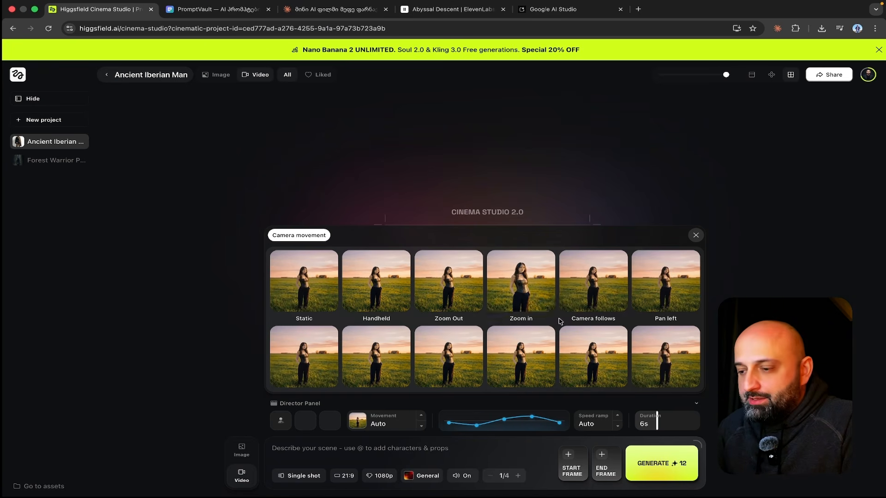
scroll(554, 323, "down", 3)
scroll(560, 339, "up", 2)
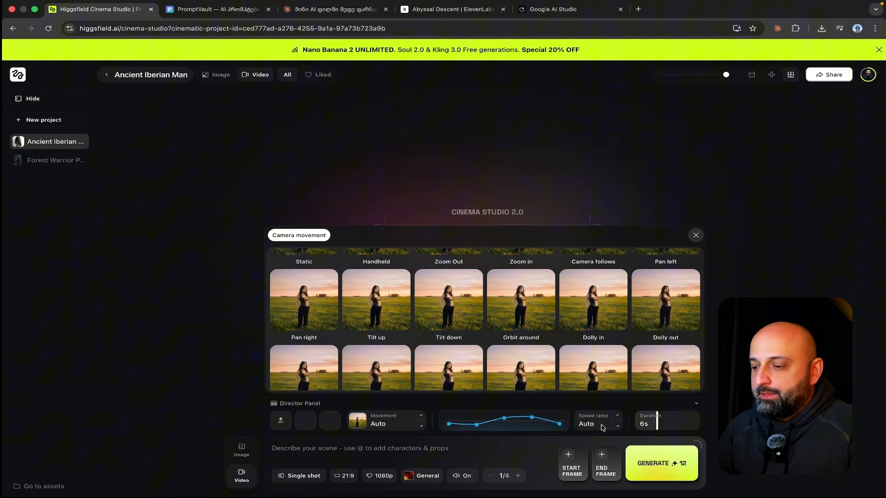
- Go through the video's speed ramp presets Linear, Slow mo and Speed up, and set the ramp to Impact
left_click(616, 427)
left_click(617, 427)
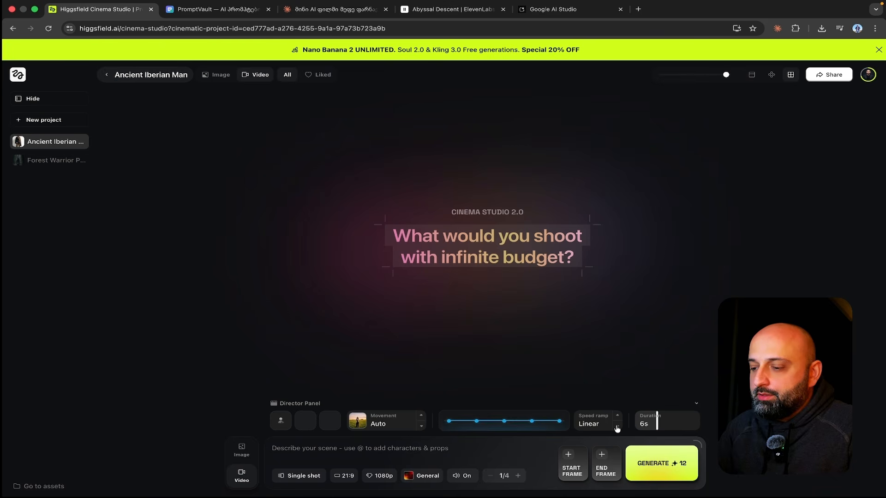
left_click(617, 427)
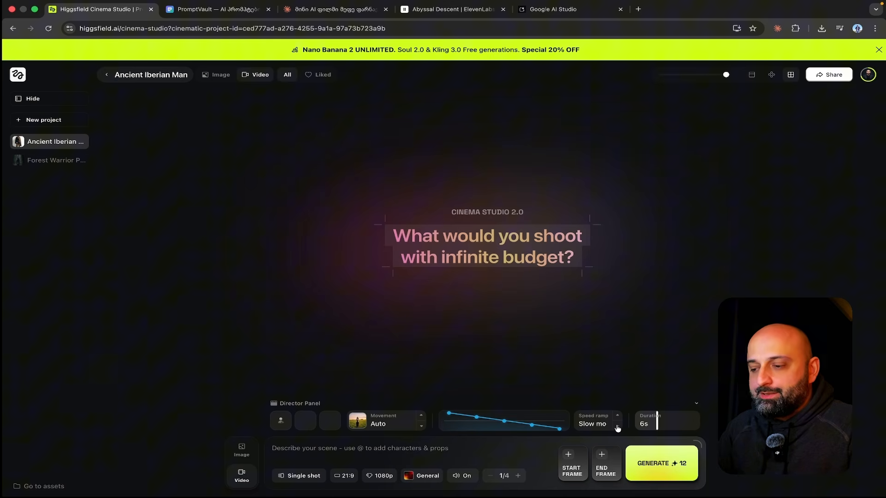
left_click(618, 428)
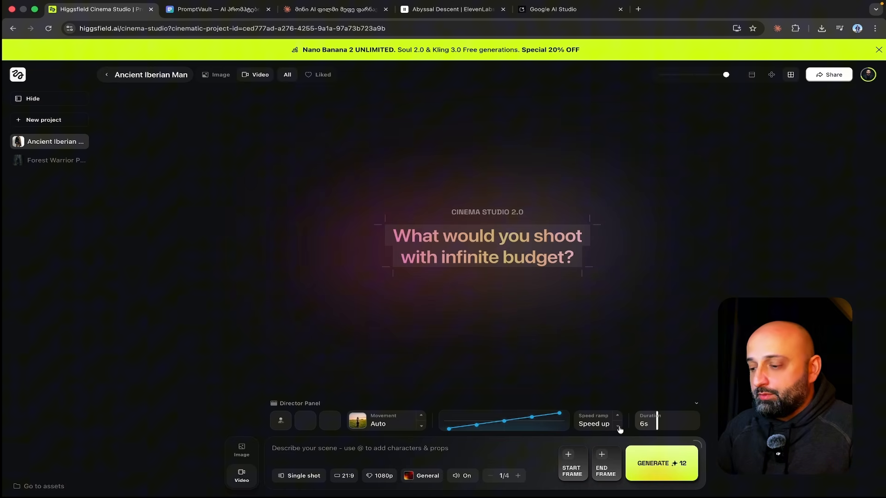
left_click(617, 427)
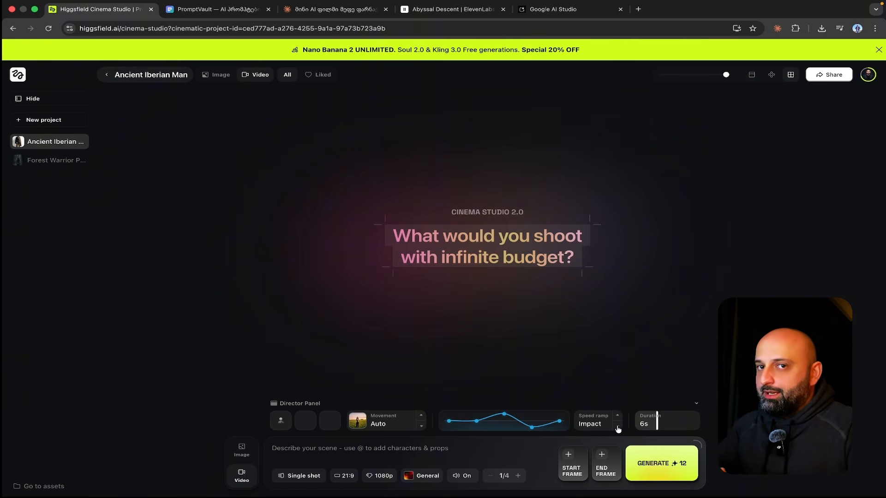
- Try the Auto and Custom speed ramps, reshaping the Custom curve, and set the ramp back to Linear
left_click(618, 427)
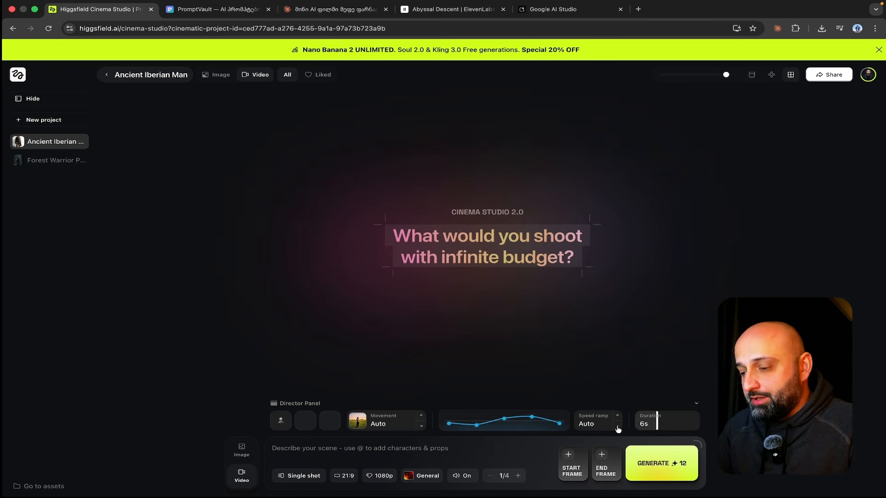
left_click(617, 427)
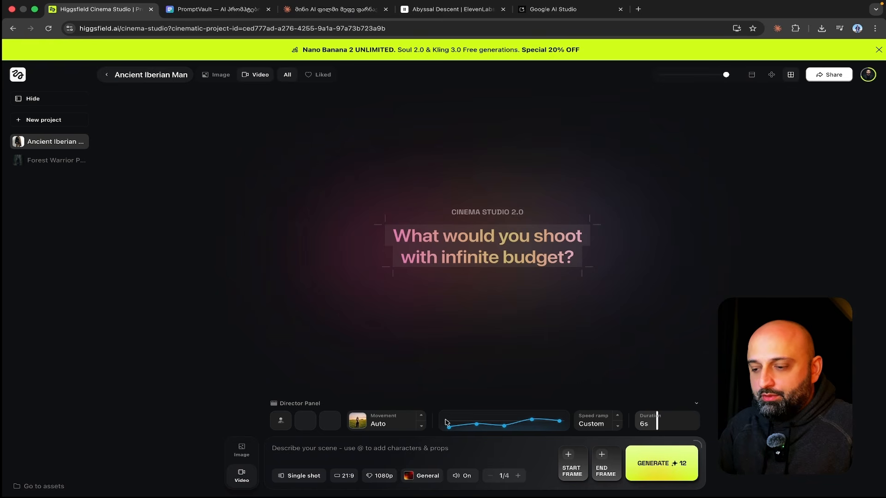
left_click_drag(449, 427, 532, 427)
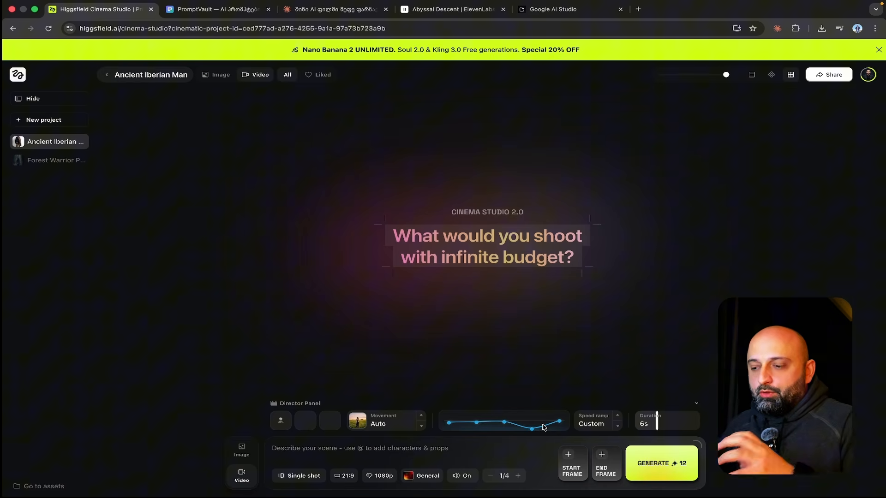
left_click(617, 426)
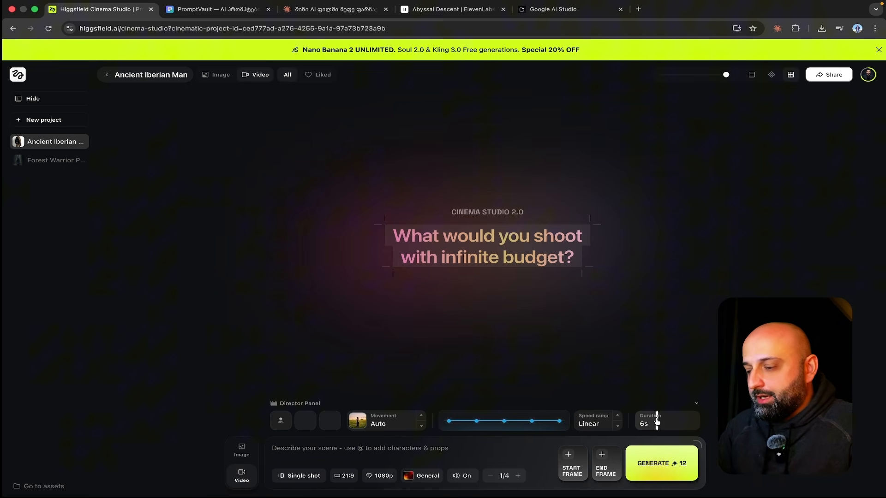
mouse_move(657, 421)
left_mouse_down()
mouse_move(713, 420)
mouse_move(631, 427)
mouse_move(657, 421)
left_mouse_up()
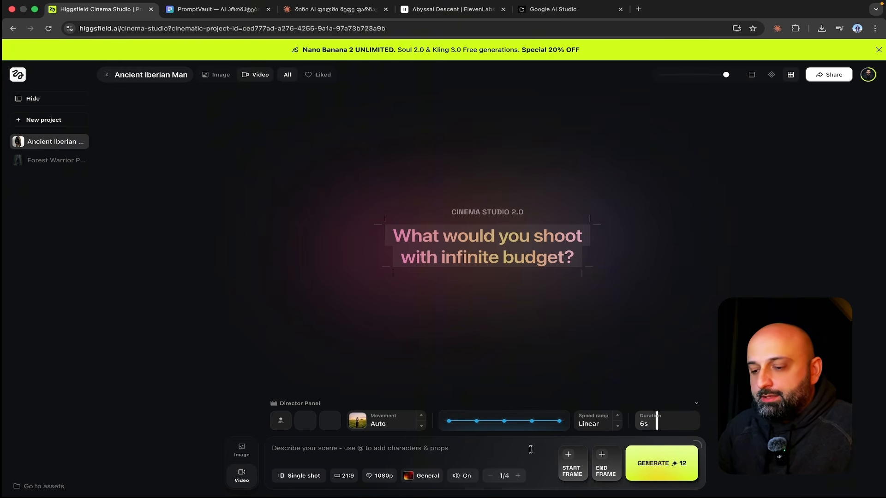
- Try Multi-shot Auto and Multi-shot Manual, adding a 3 s third scene and shortening scene 1 to 5 s, and return to Single shot
left_click(307, 477)
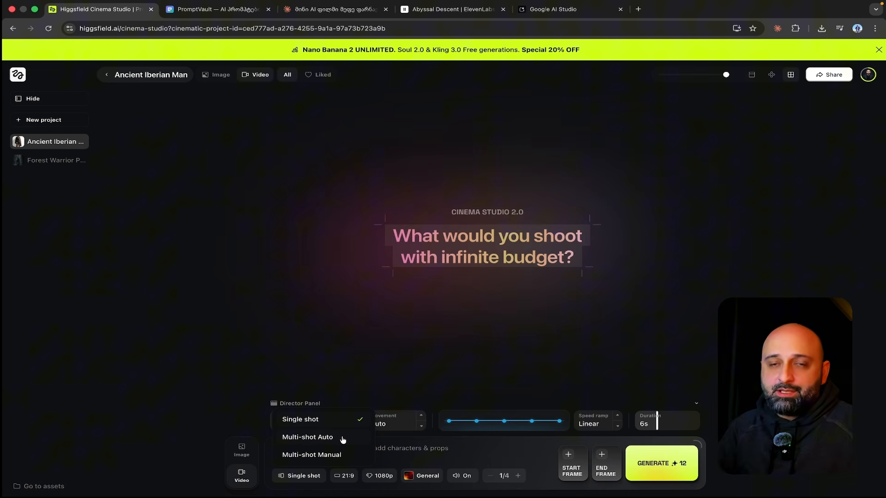
left_click(320, 439)
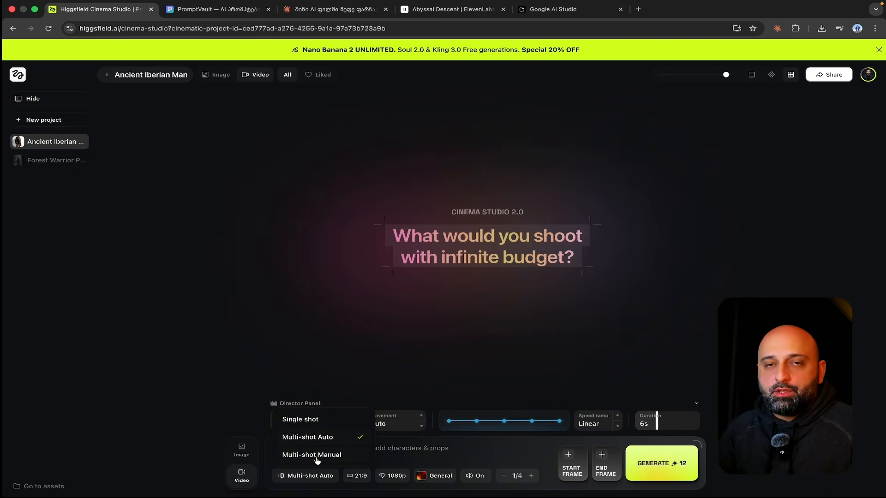
left_click(317, 456)
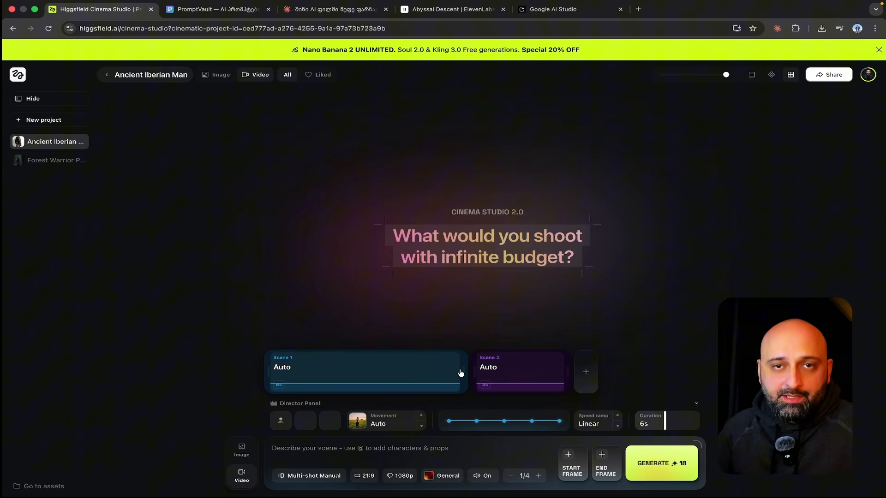
left_click(586, 372)
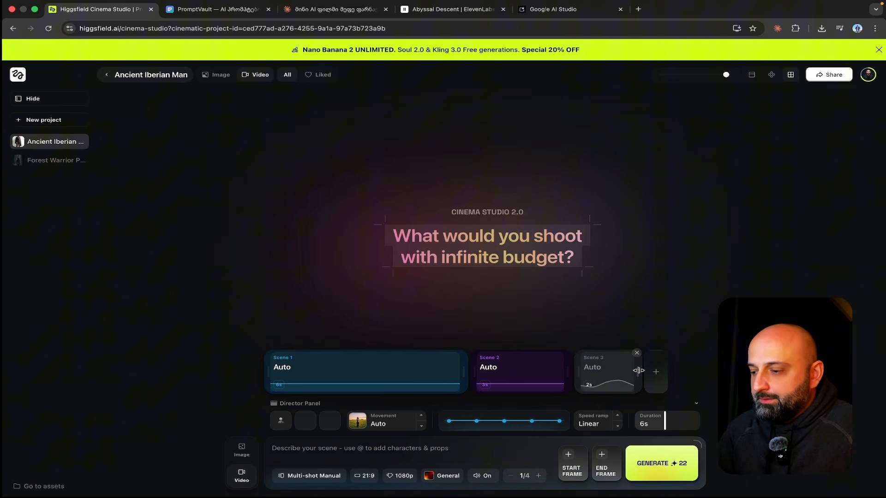
left_click_drag(638, 372, 691, 373)
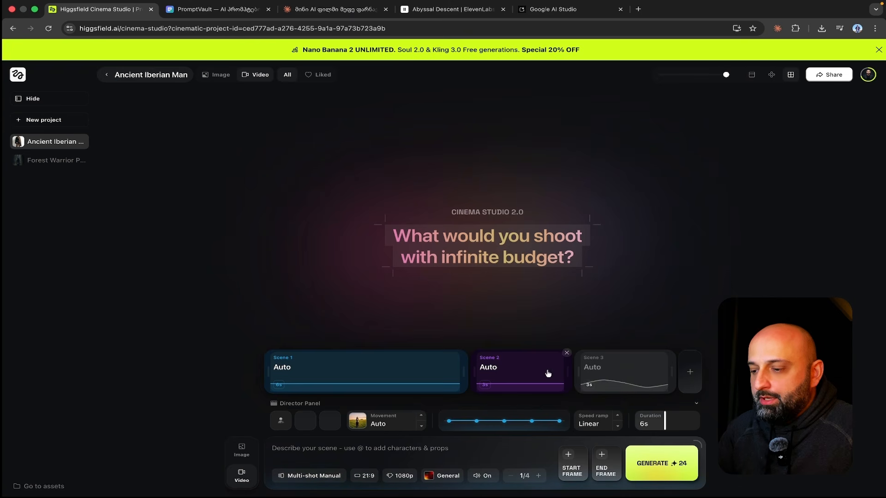
left_click_drag(465, 369, 426, 369)
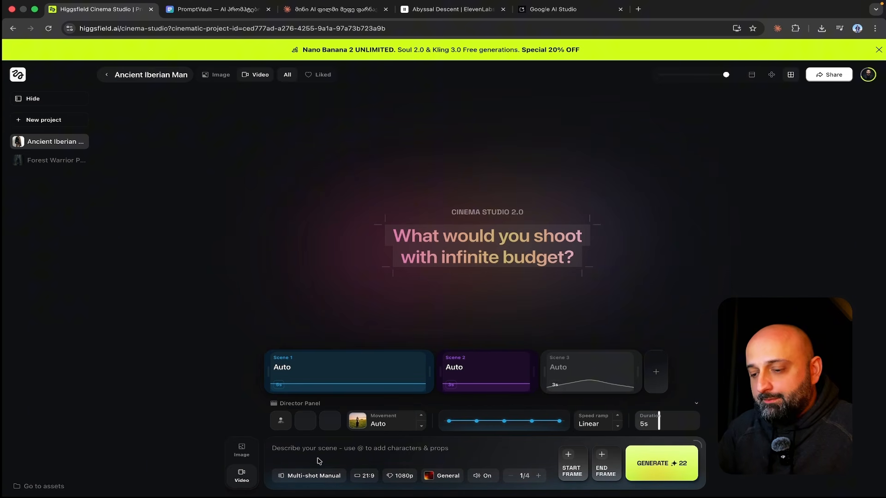
left_click(336, 475)
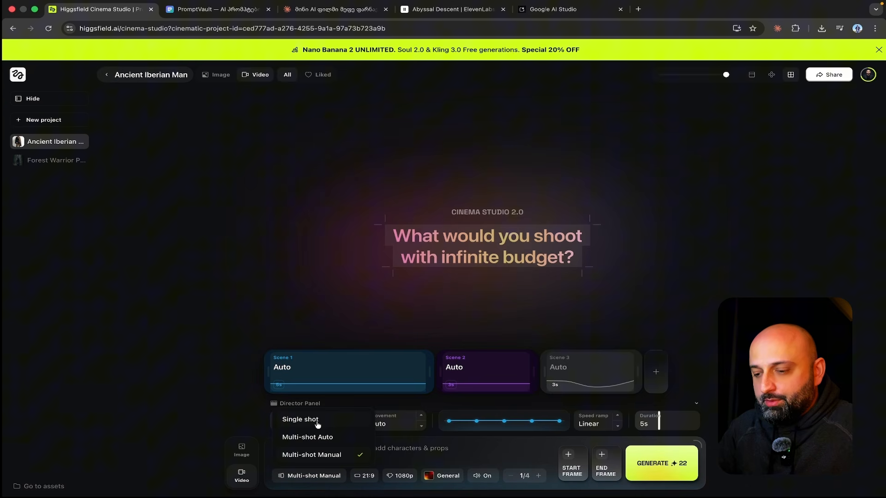
left_click(317, 424)
- Look through the video's aspect ratio, quality and genre options, leaving 21:9, 1080p and General selected
left_click(348, 479)
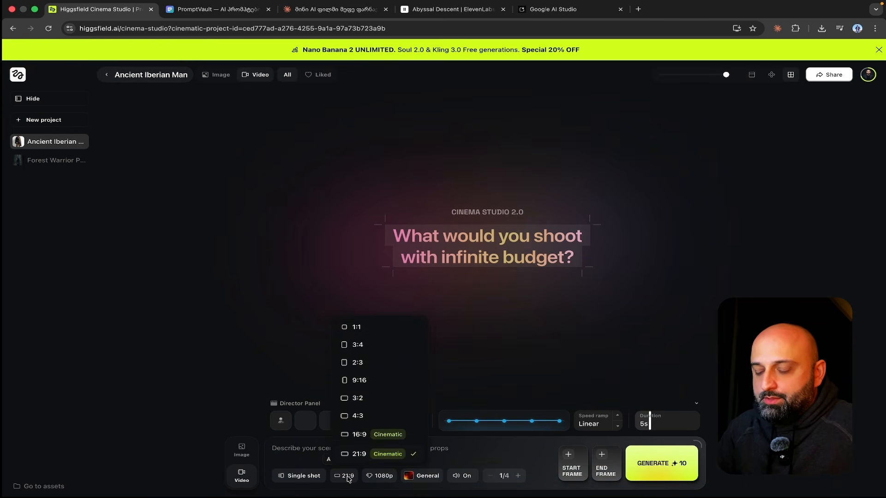
left_click(451, 453)
left_click(379, 477)
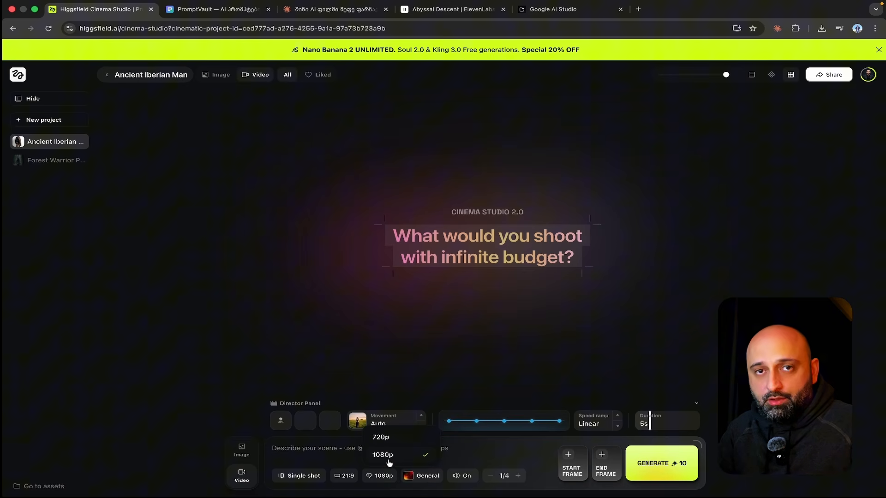
left_click(469, 457)
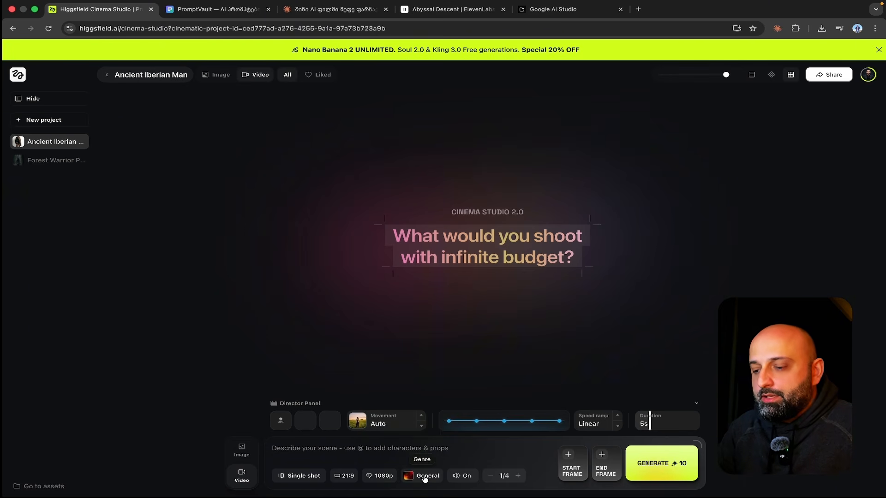
left_click(424, 478)
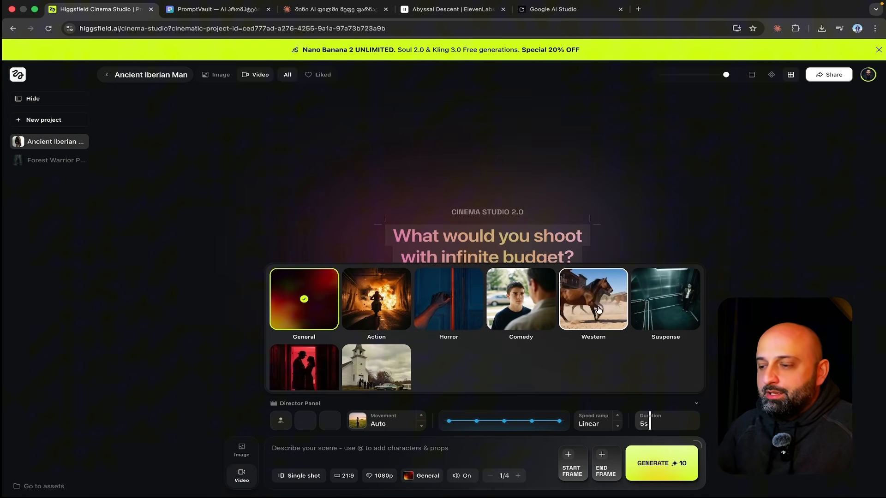
scroll(534, 362, "down", 2)
scroll(533, 363, "up", 2)
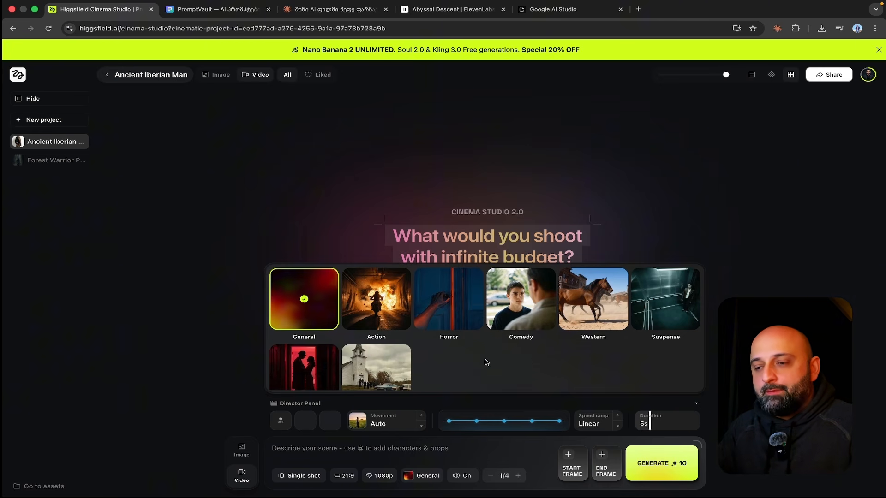
left_click(446, 457)
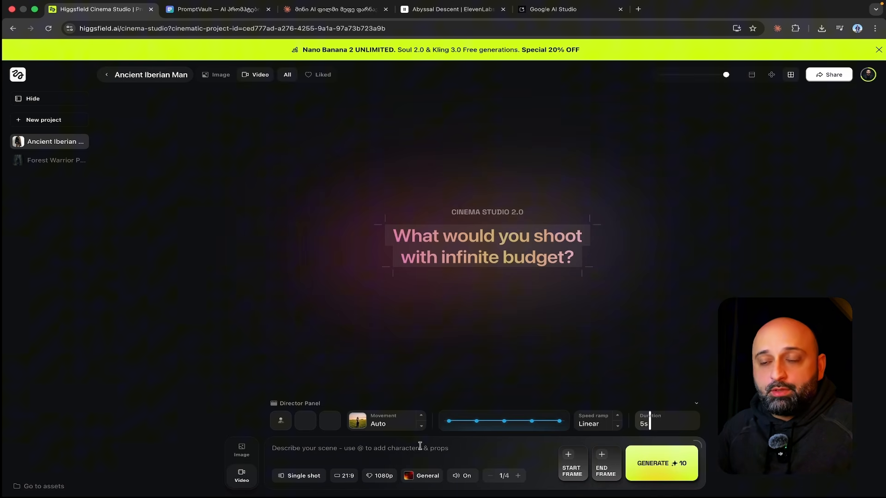
- Review the hunting scene's Multishot grid in the image results and use two of its shots as the video's start and end frames
left_click(241, 450)
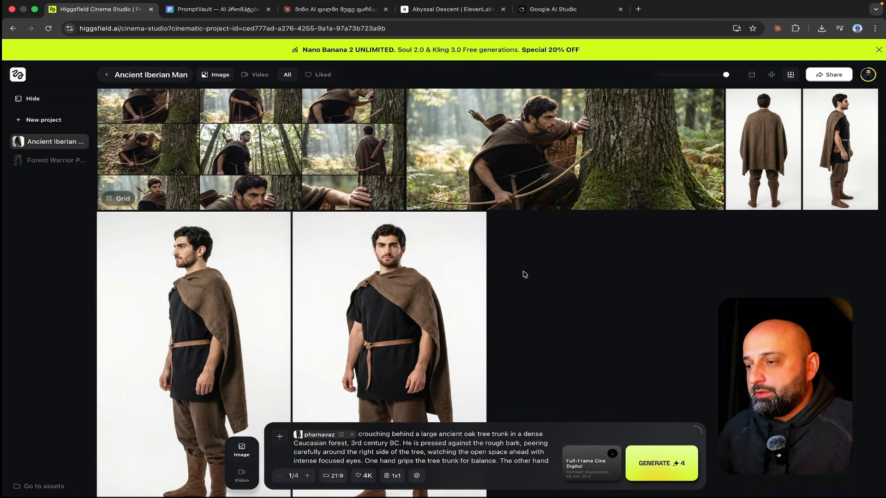
left_click(261, 154)
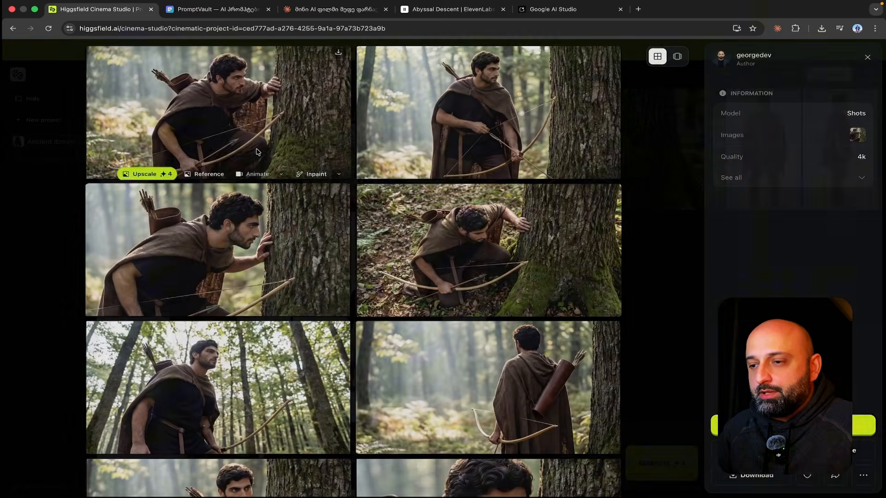
scroll(439, 264, "down", 5)
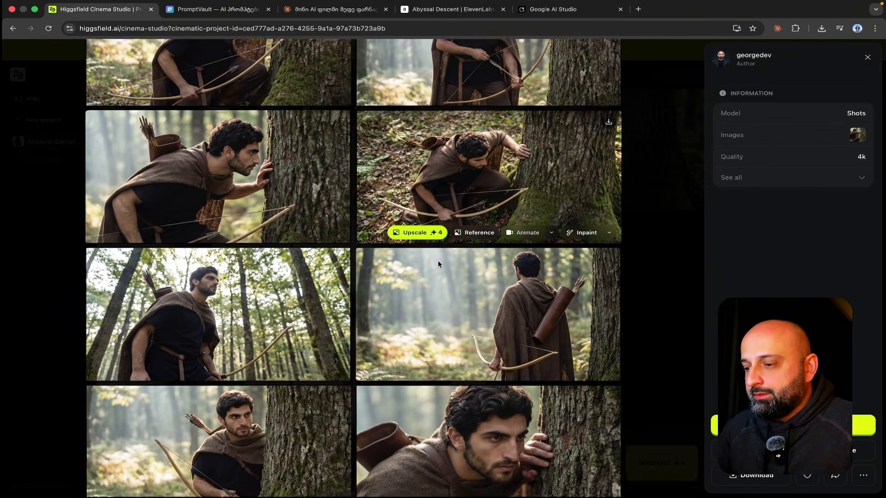
scroll(438, 264, "up", 5)
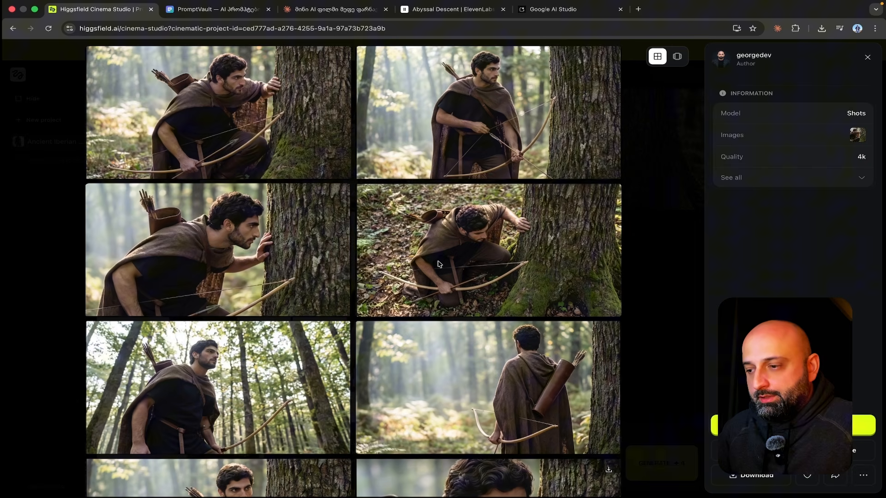
mouse_move(438, 247)
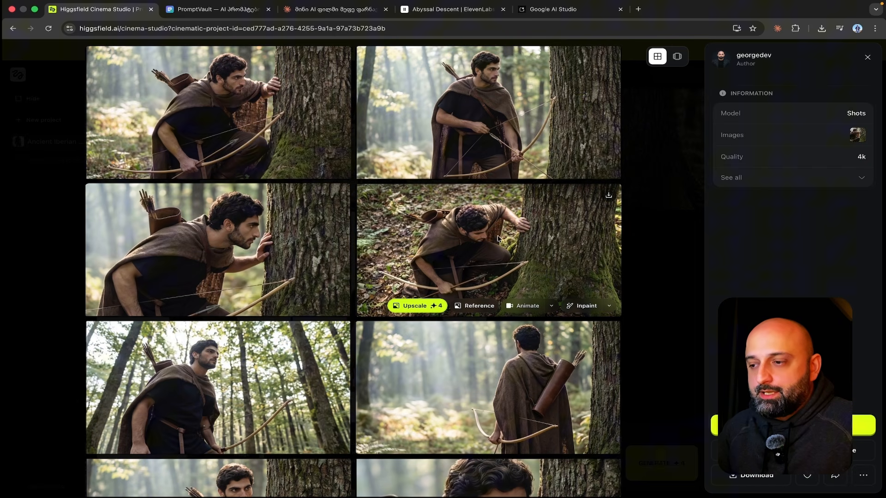
left_click(665, 280)
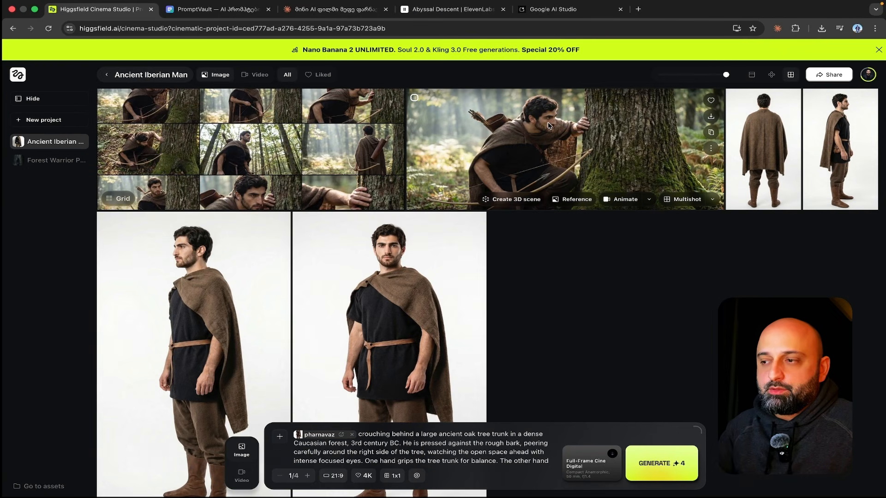
left_click(324, 139)
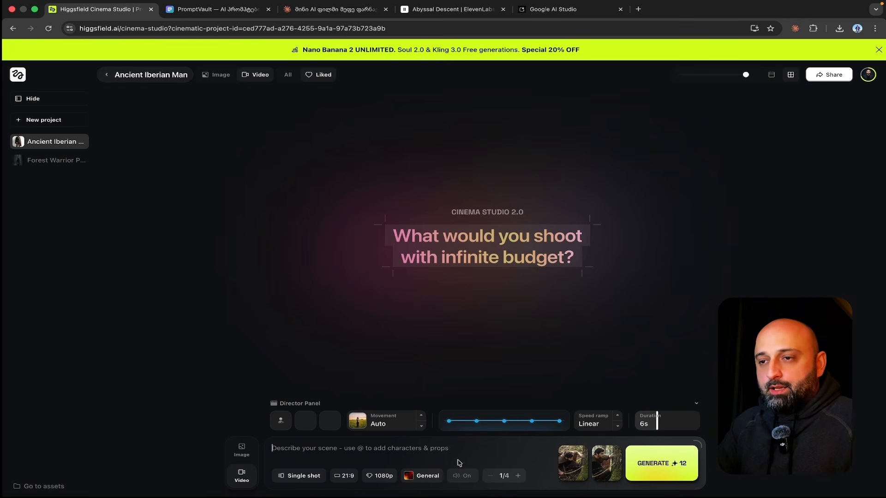
- Copy the "Hunting Scene - Pharnavaz" video prompt from PromptVault and paste it as the Cinema Studio scene description
left_click(233, 10)
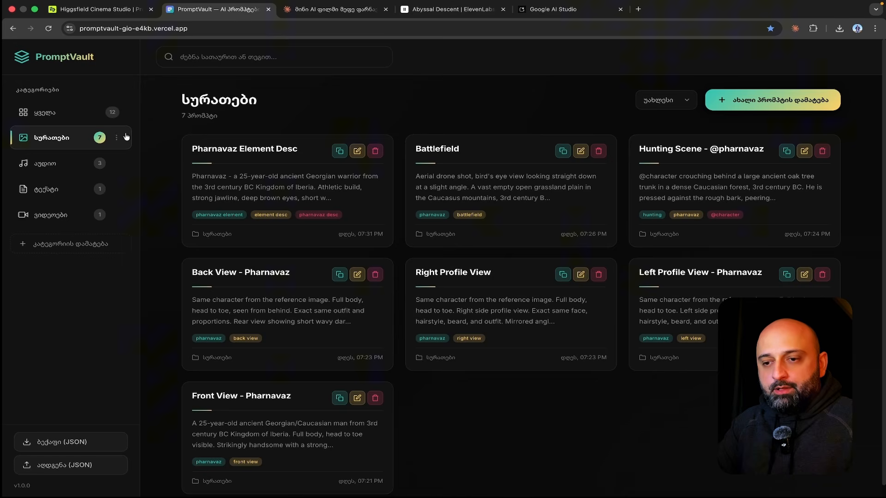
left_click(63, 216)
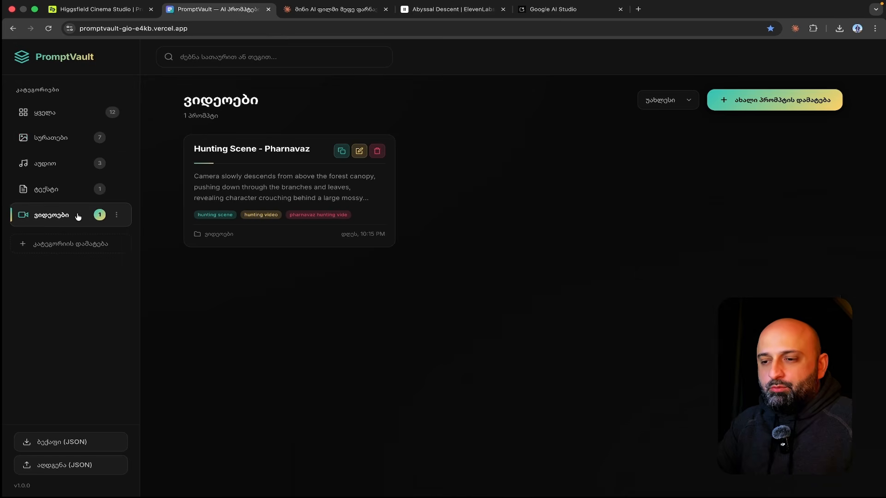
left_click(341, 152)
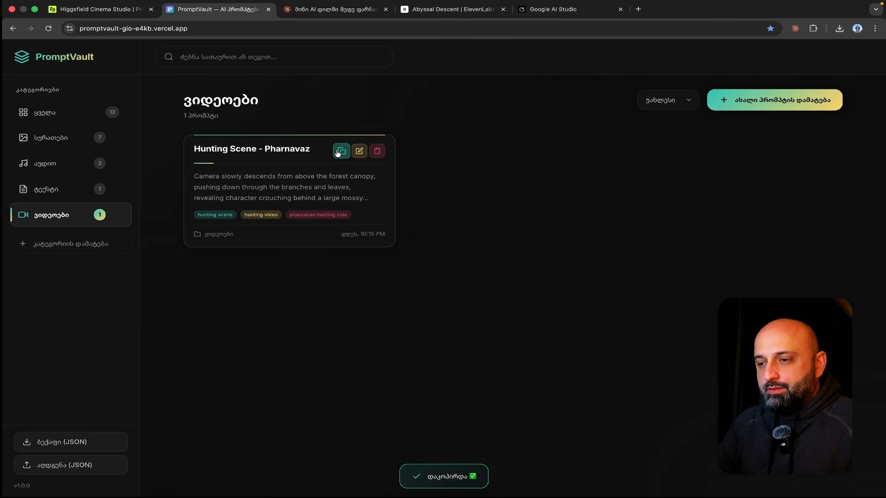
left_click(119, 11)
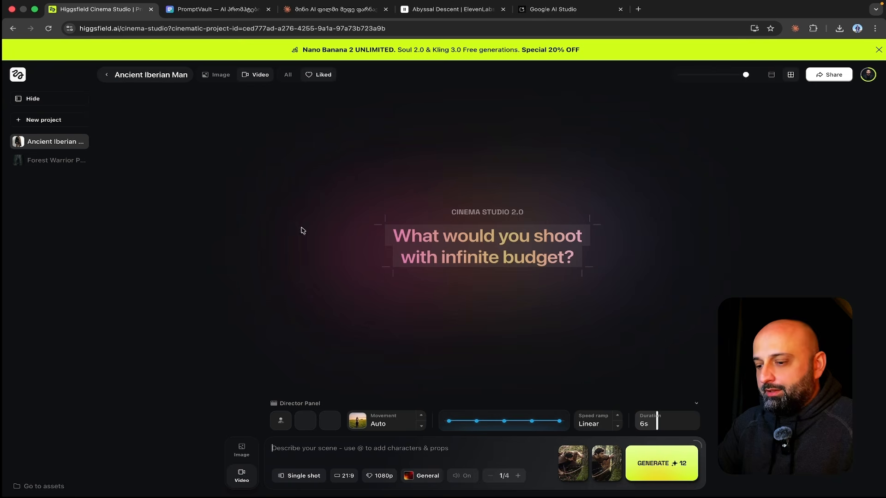
left_click(375, 450)
key("cmd+v")
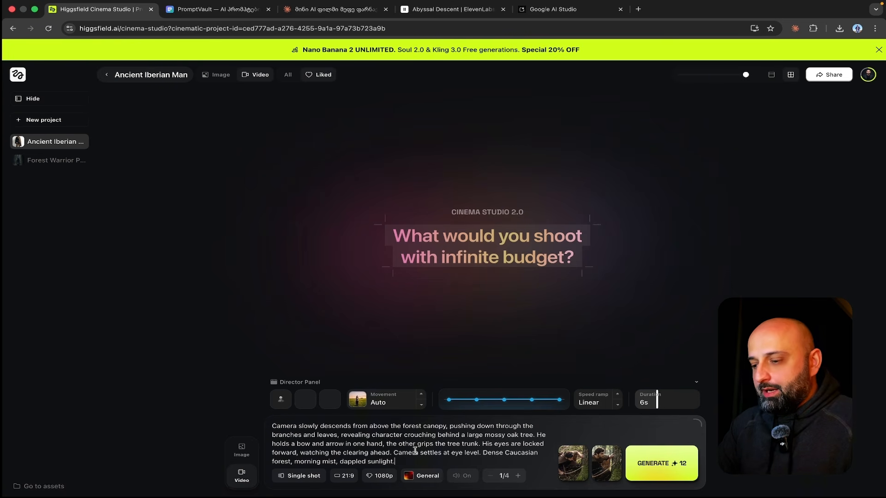
- Set the camera movement to Tilt down, keep the General genre, and generate the hunting scene video
left_click(399, 403)
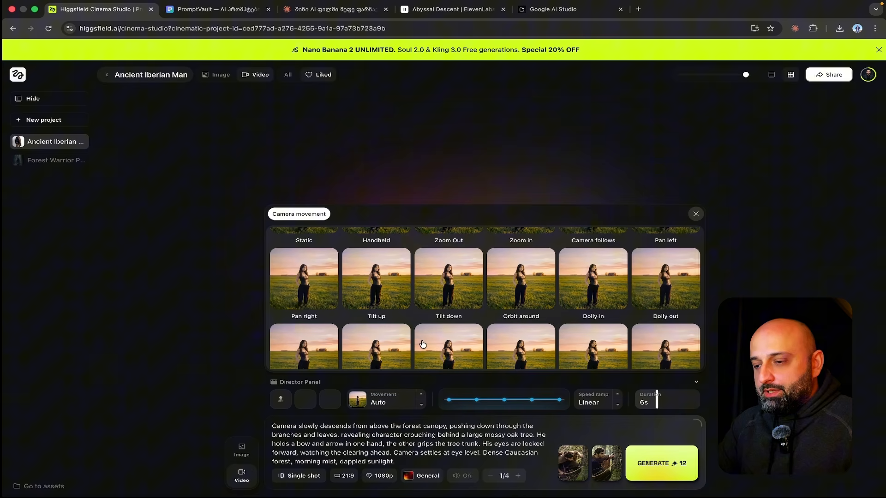
left_click(453, 274)
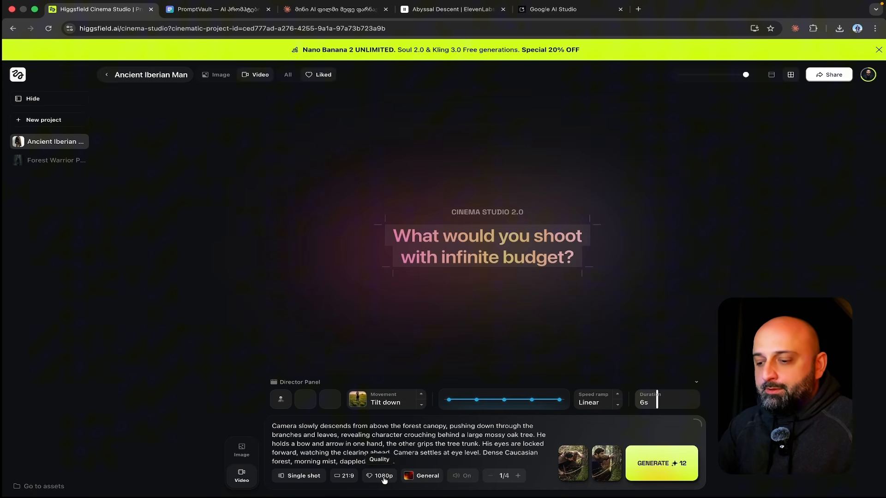
left_click(422, 478)
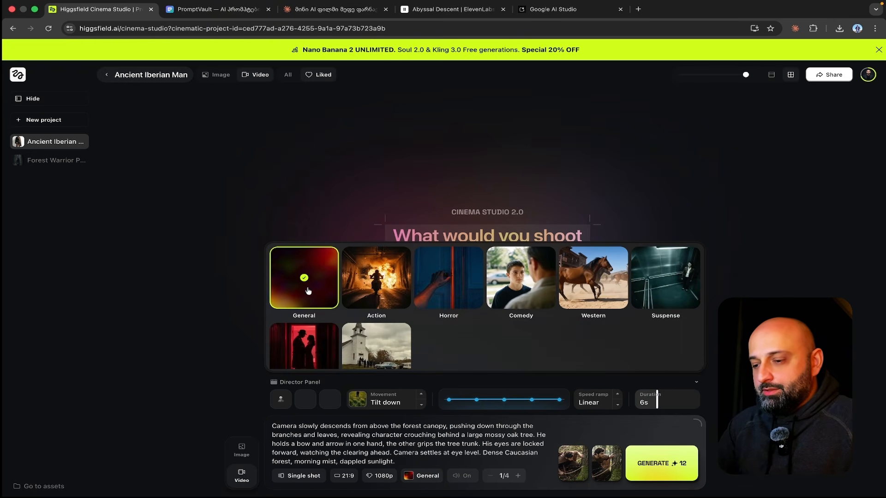
left_click(424, 446)
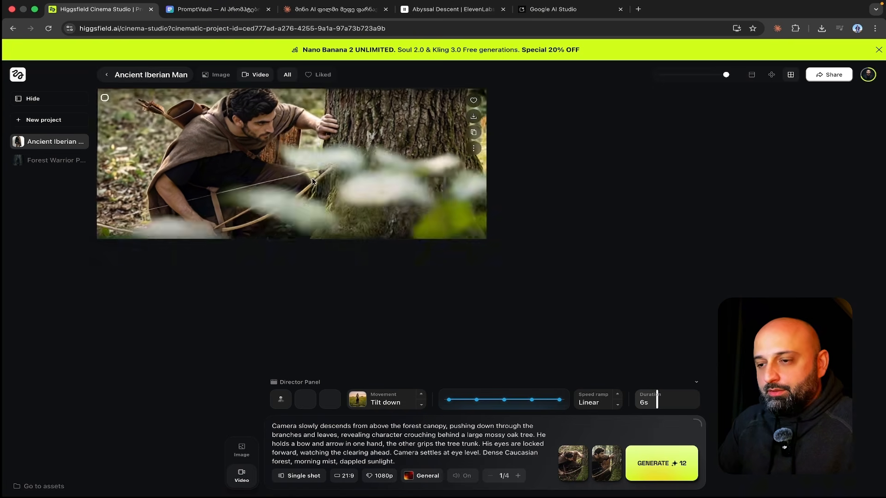
- Open the generated hunting scene video and play it at full size
left_click(312, 178)
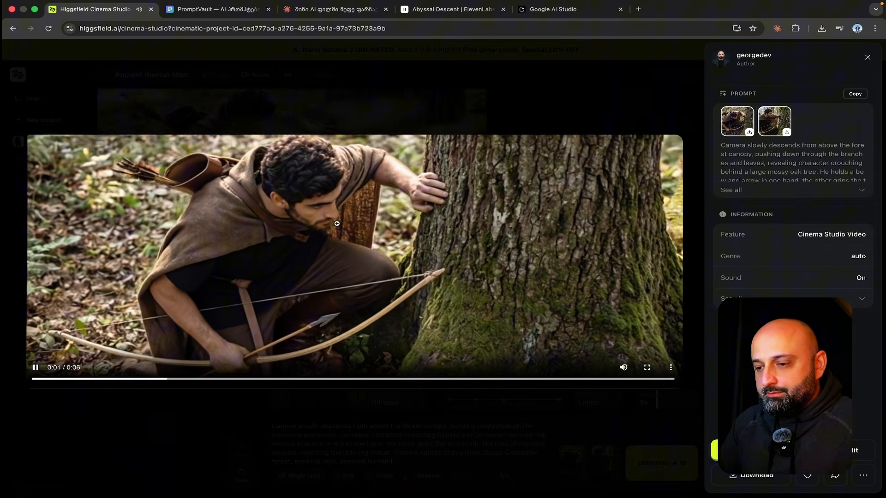
- Finish watching the generated hunting scene video and close its preview
mouse_move(623, 372)
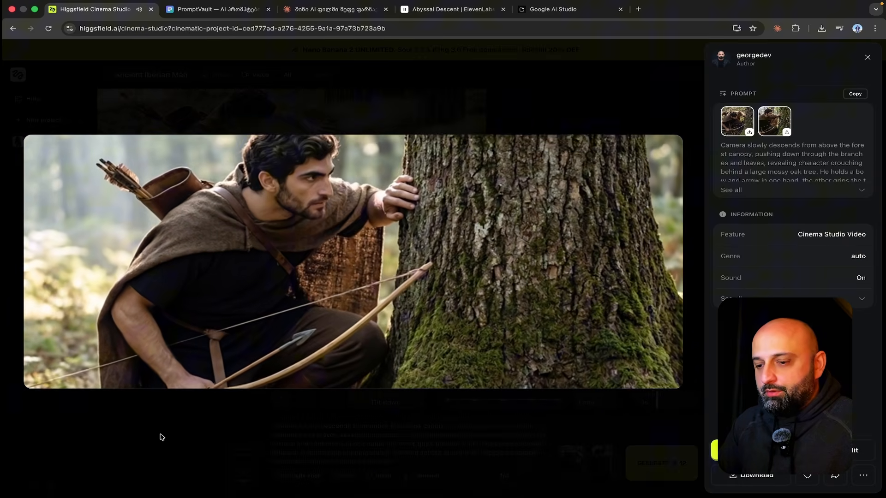
left_click(162, 437)
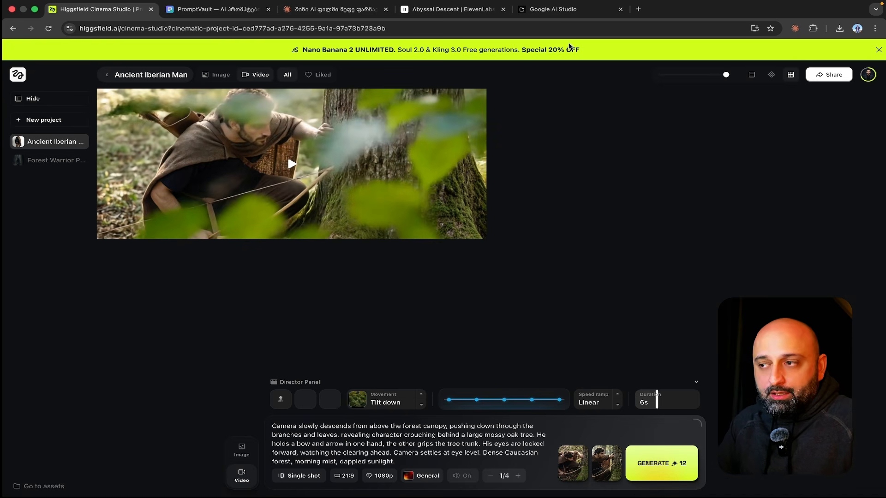
- Switch to Google AI Studio, open Gemini 2.5 Pro Preview TTS in the Playground and set the mode to Single-speaker audio
left_click(567, 9)
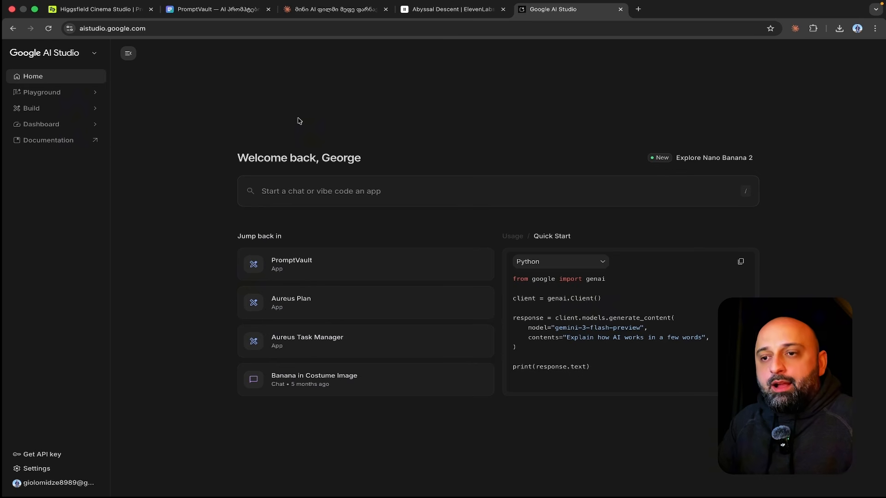
left_click(43, 92)
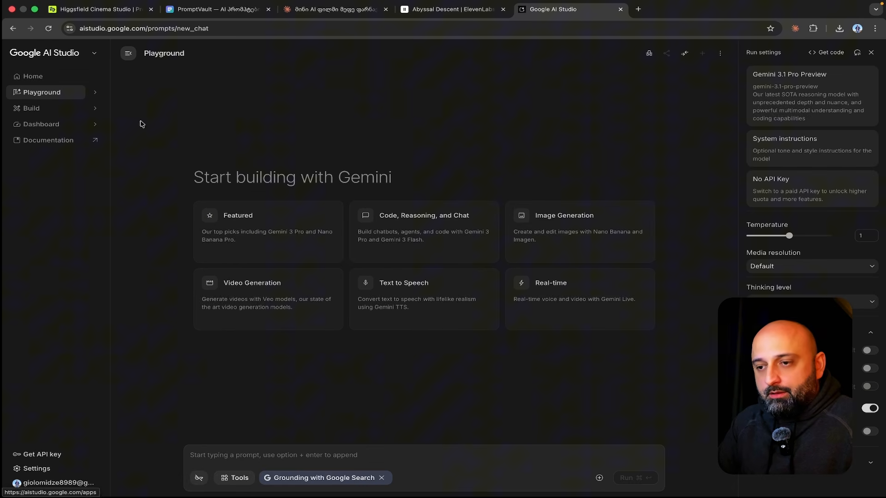
left_click(417, 299)
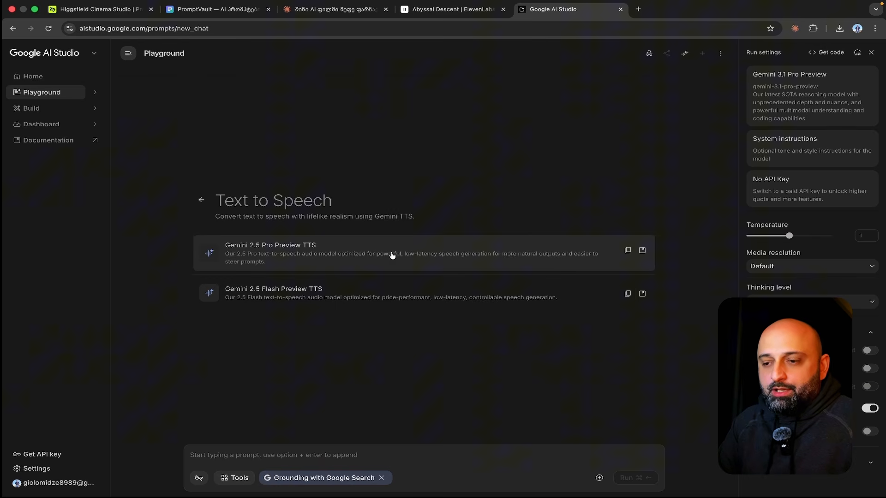
left_click(327, 257)
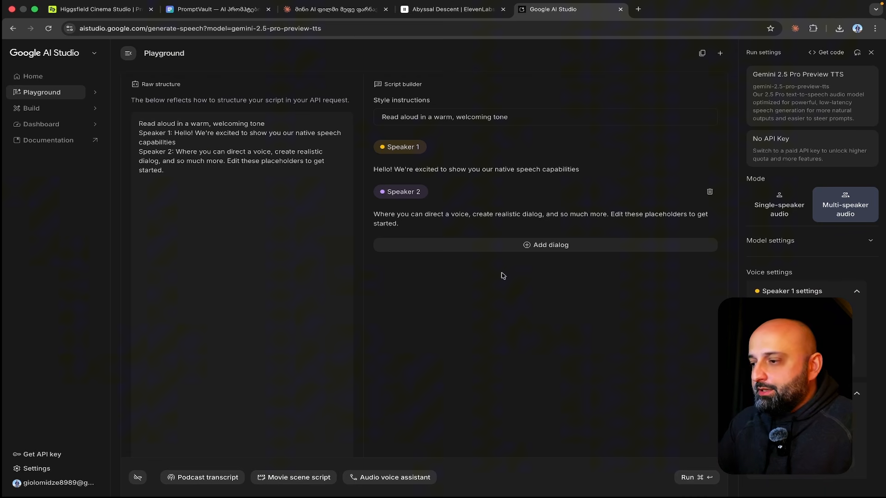
left_click(779, 212)
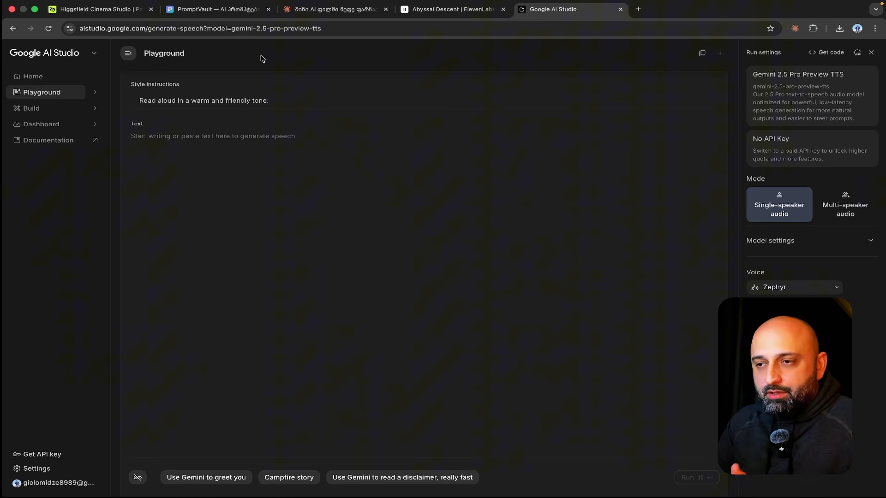
- Copy the audio prompt "ქართული გახმოვანება დოკ" from PromptVault and replace the speech style instructions in Google AI Studio with it
left_click(215, 13)
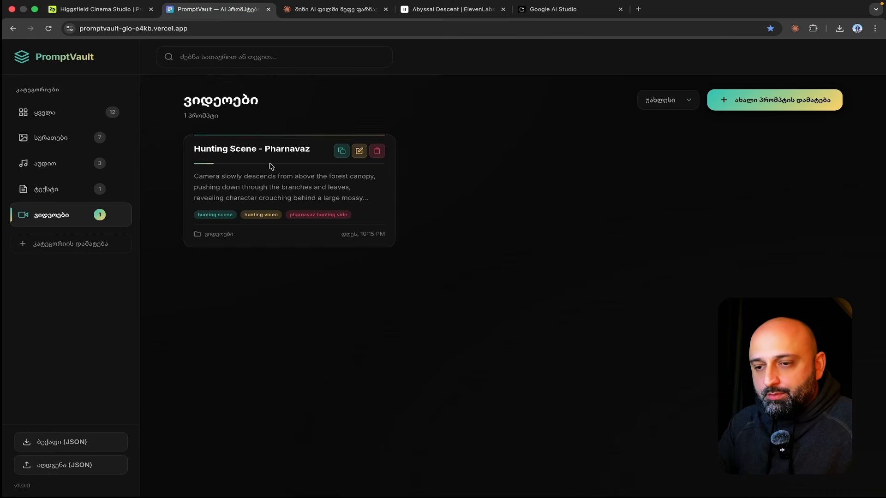
left_click(57, 165)
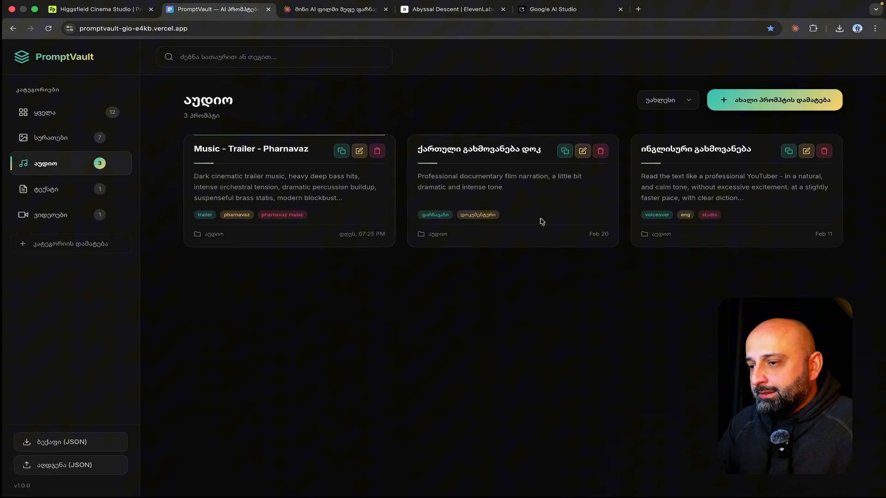
left_click(565, 151)
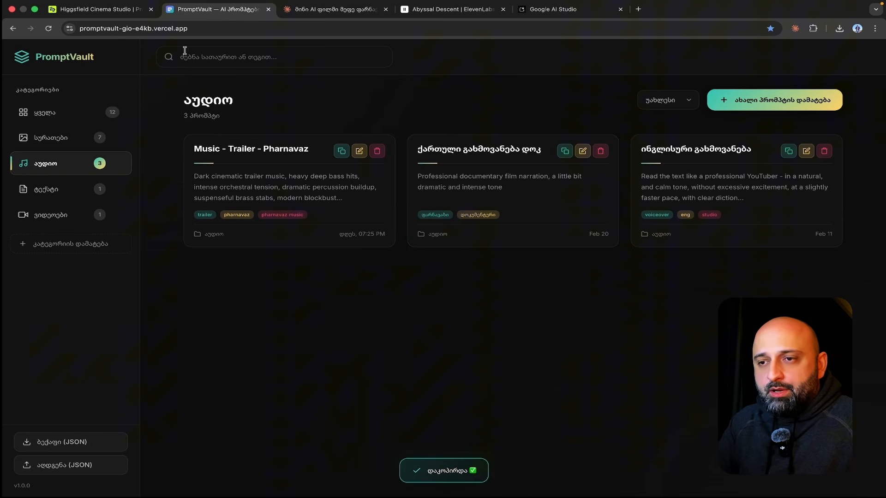
key("super+5")
key("super+a")
key("super+v")
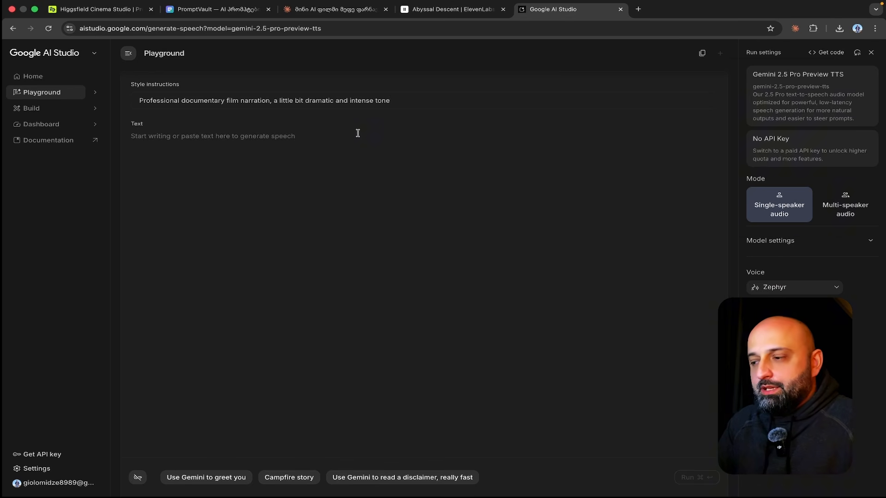
- Set the text-to-speech voice to Algenib
left_click(809, 290)
scroll(800, 360, "down", 3)
scroll(800, 360, "down", 8)
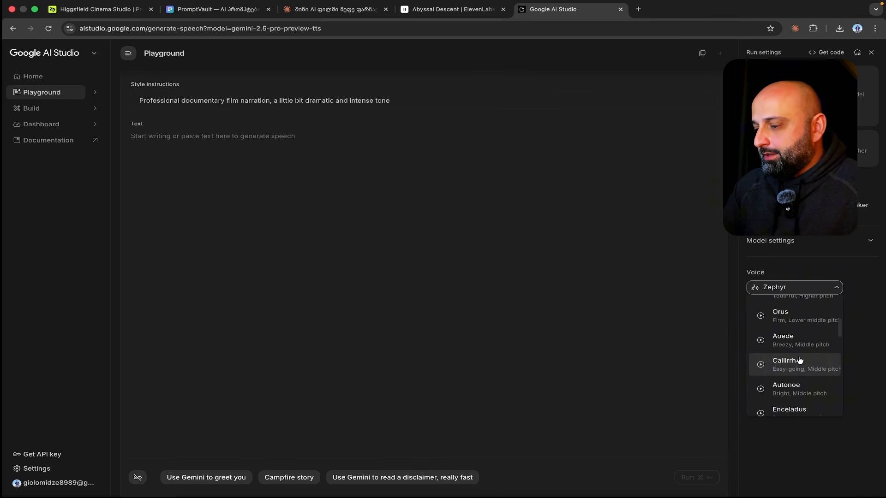
scroll(800, 359, "down", 1)
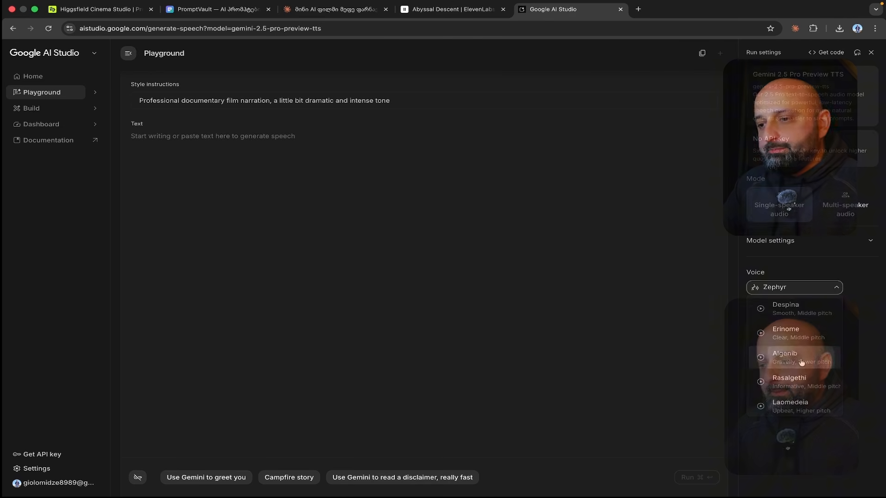
left_click(801, 360)
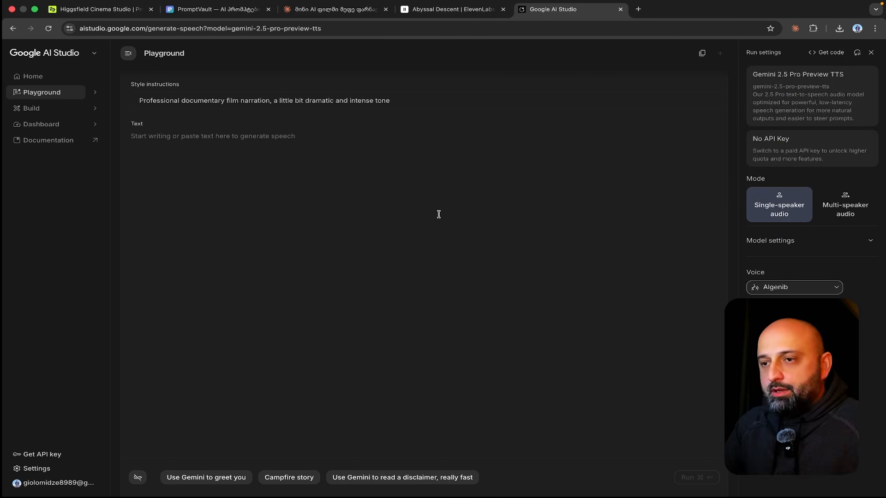
- Copy the Georgian Pharnavaz text from PromptVault, paste it as the speech text in Google AI Studio and run the voiceover generation
left_click(217, 10)
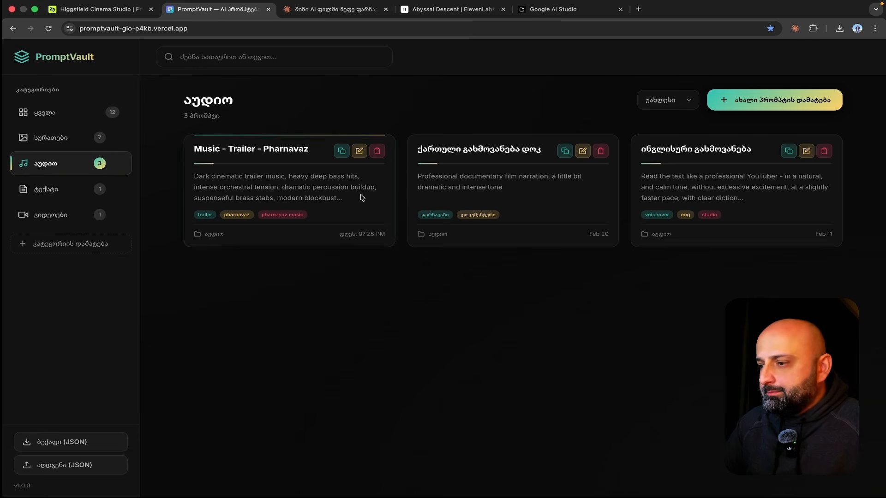
left_click(54, 190)
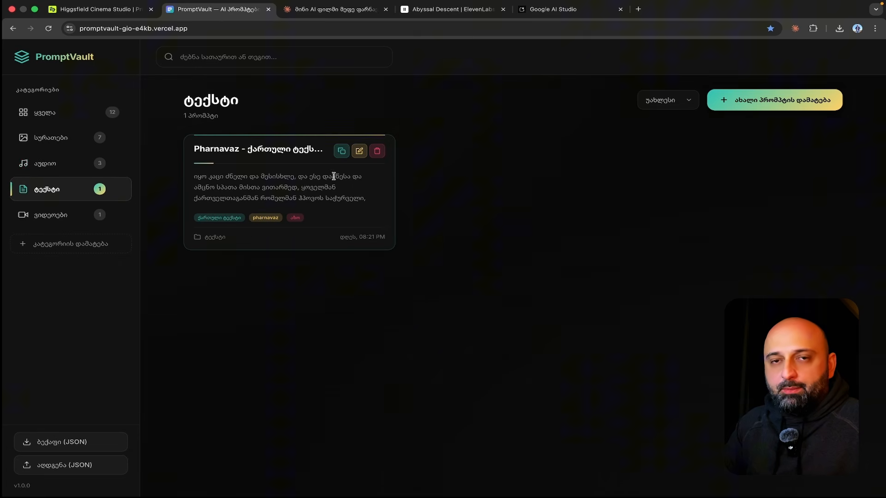
left_click(342, 151)
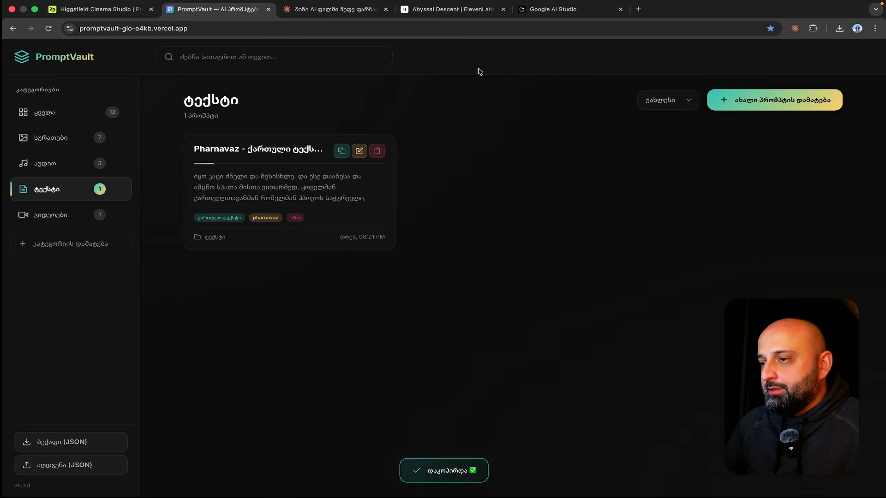
left_click(542, 12)
left_click(204, 138)
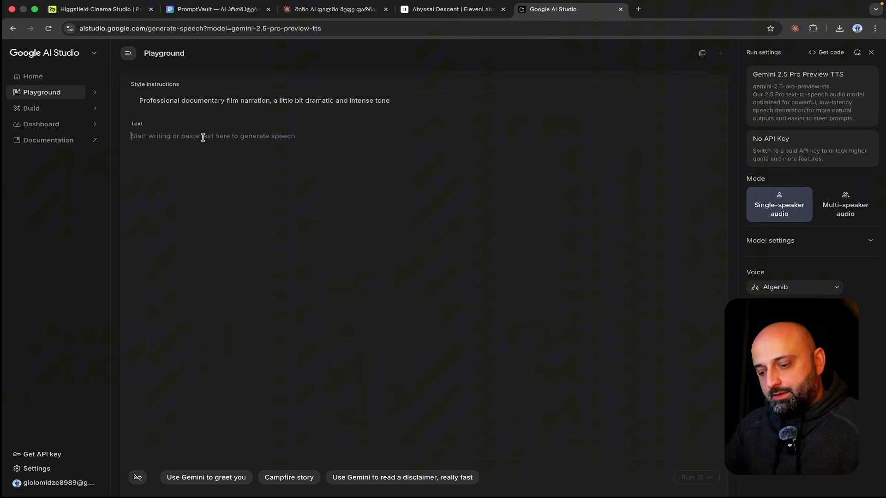
key("super+v")
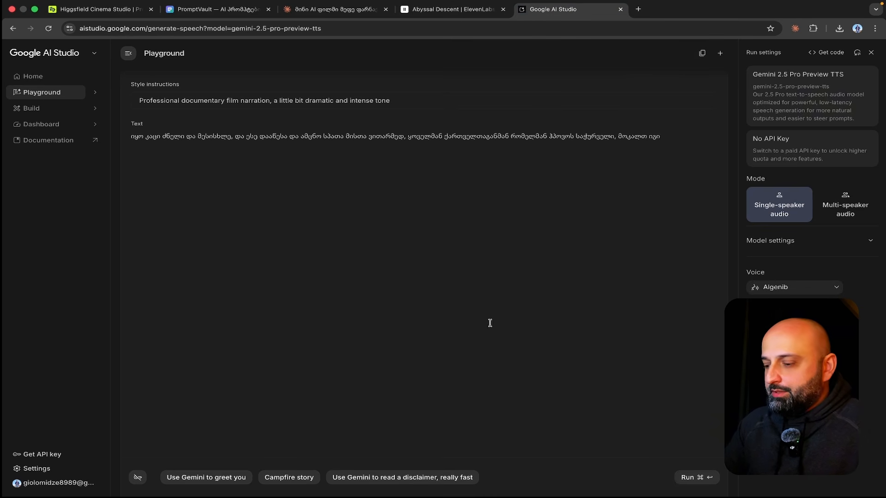
left_click(682, 471)
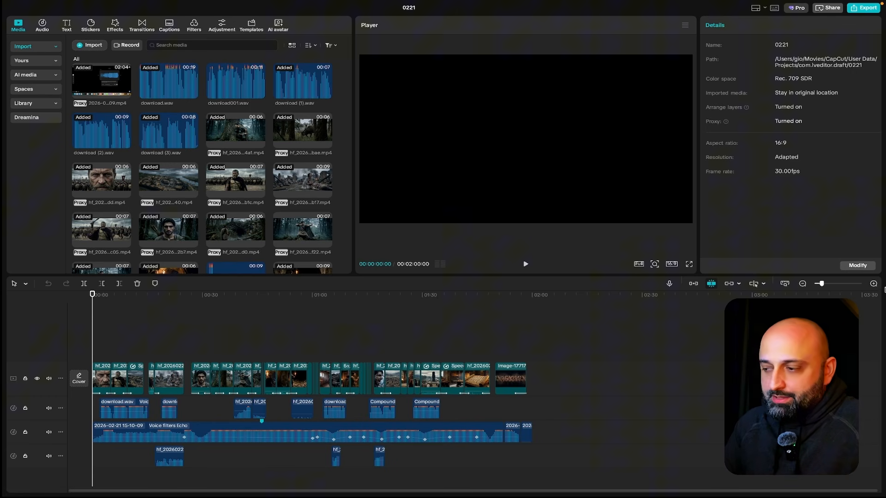
- Examine the trailer's first two clips up close on the CapCut timeline, moving the playhead to 00:00:06:00
left_click(873, 283)
left_click(874, 283)
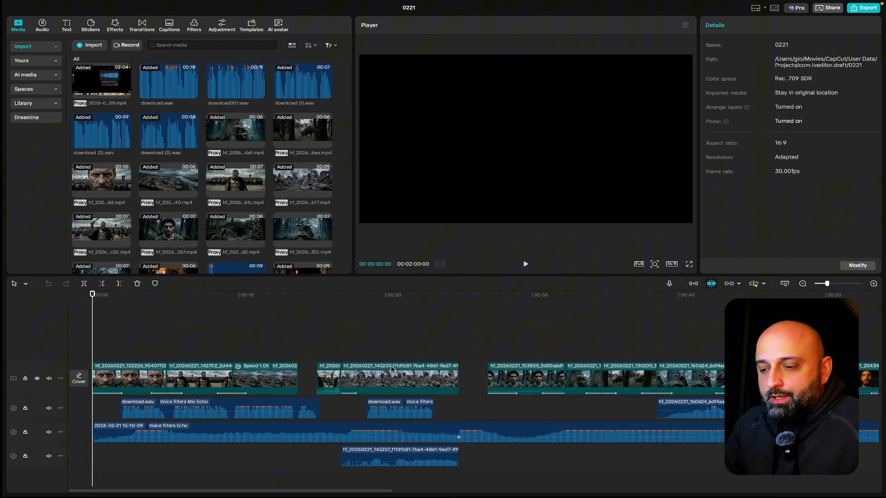
left_click(148, 301)
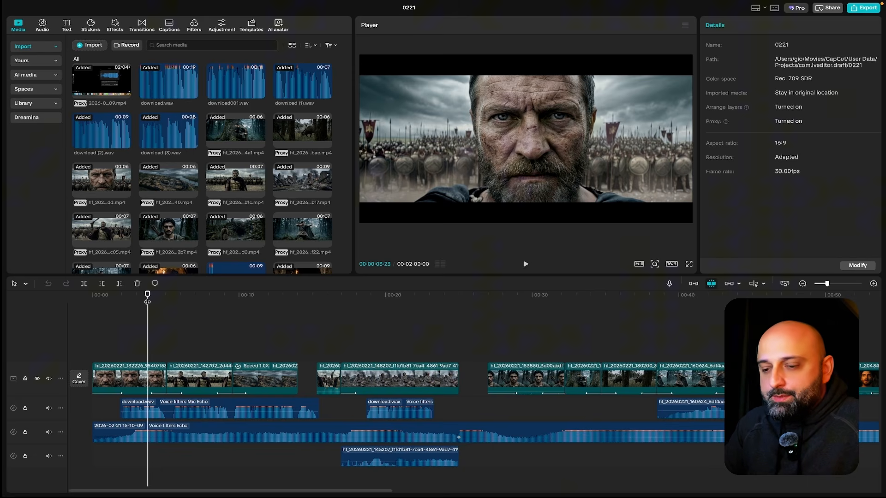
left_click_drag(147, 300, 180, 313)
- Show the Overlay transitions and play the trailer from the first close-up across the cut to the second clip
left_click(142, 28)
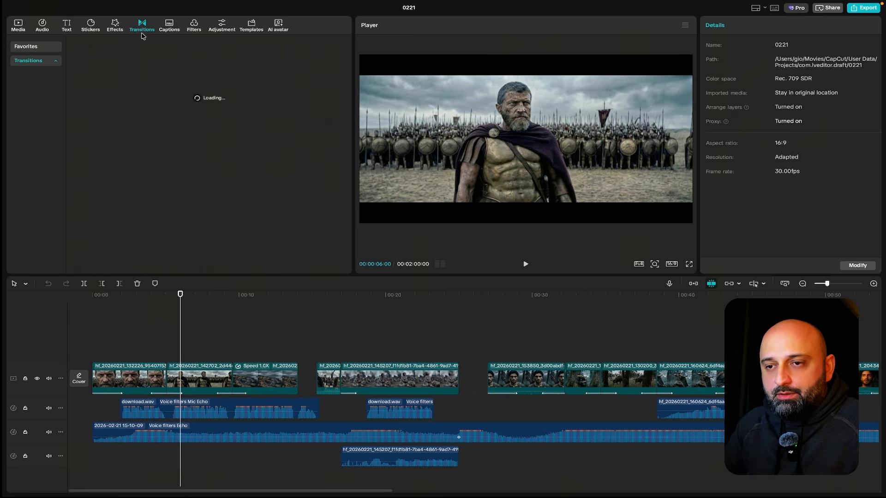
left_click(40, 131)
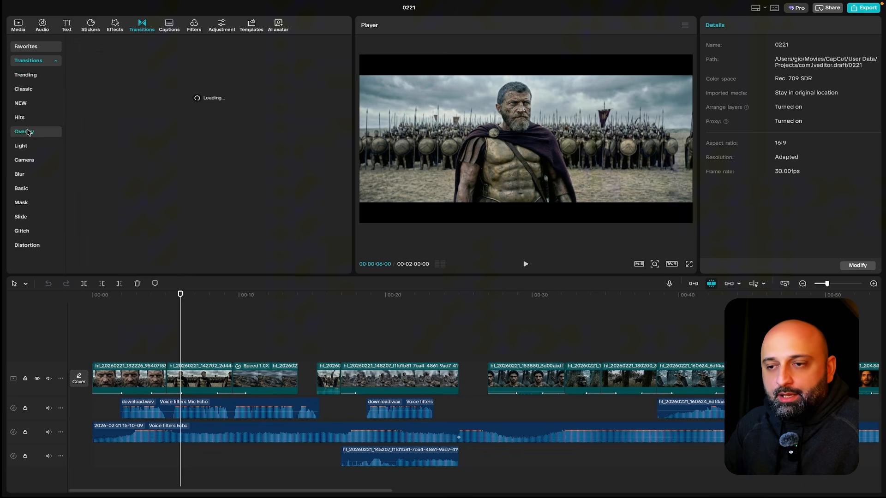
mouse_move(241, 124)
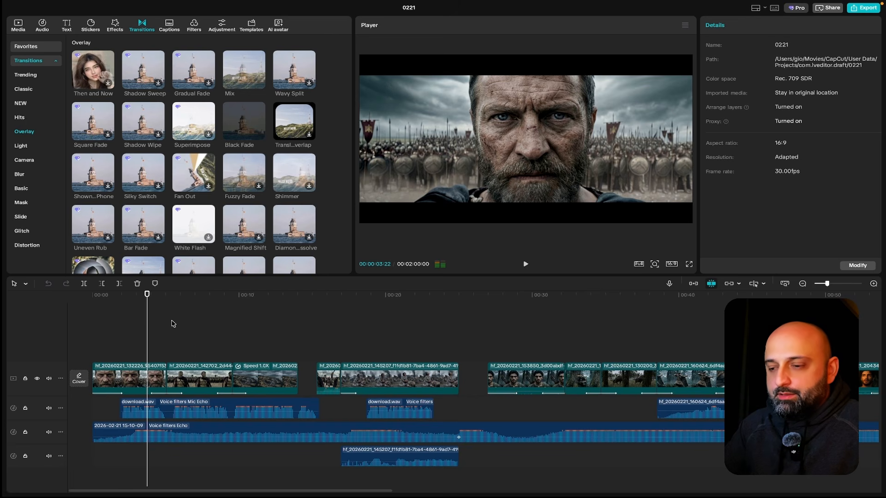
key("space")
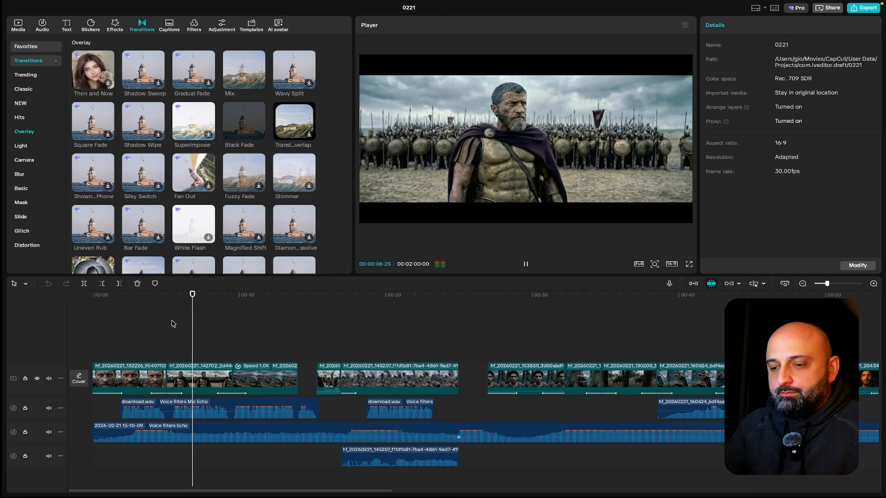
key("space")
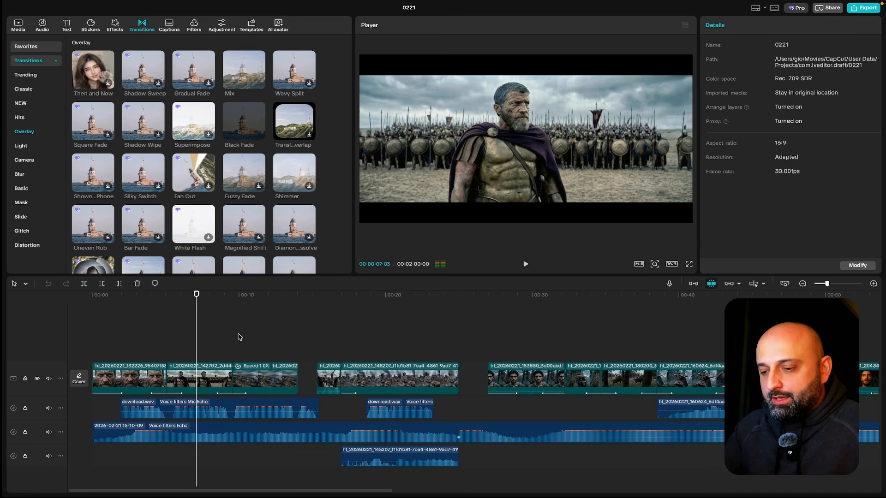
- Look over the rest of the timeline and replay the mourning woman's scene into the gap before the forest clips
scroll(328, 357, "right", 10)
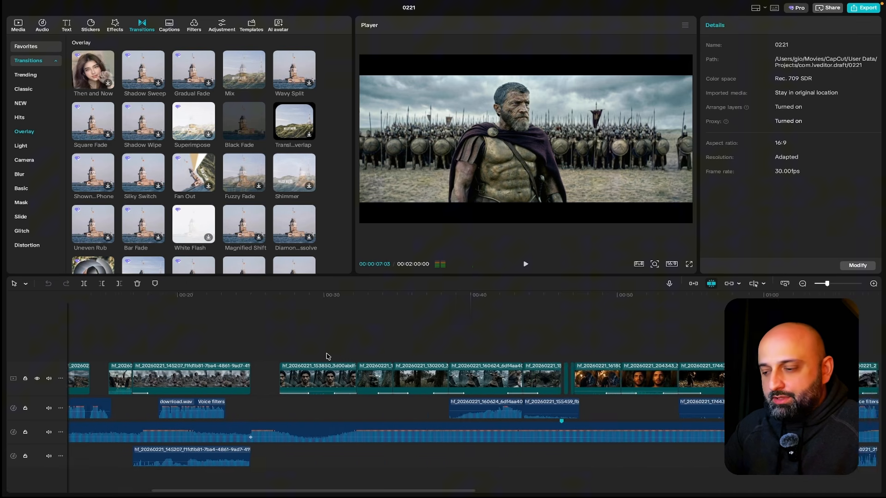
scroll(327, 356, "right", 7)
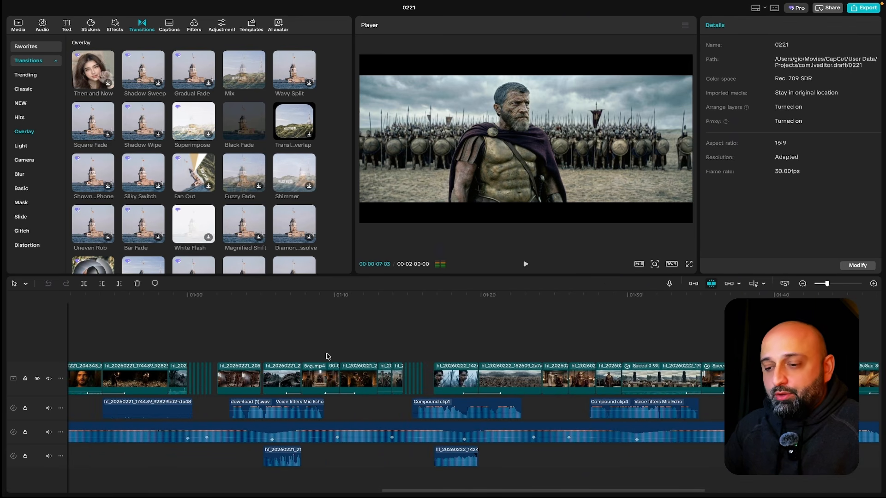
scroll(328, 356, "left", 15)
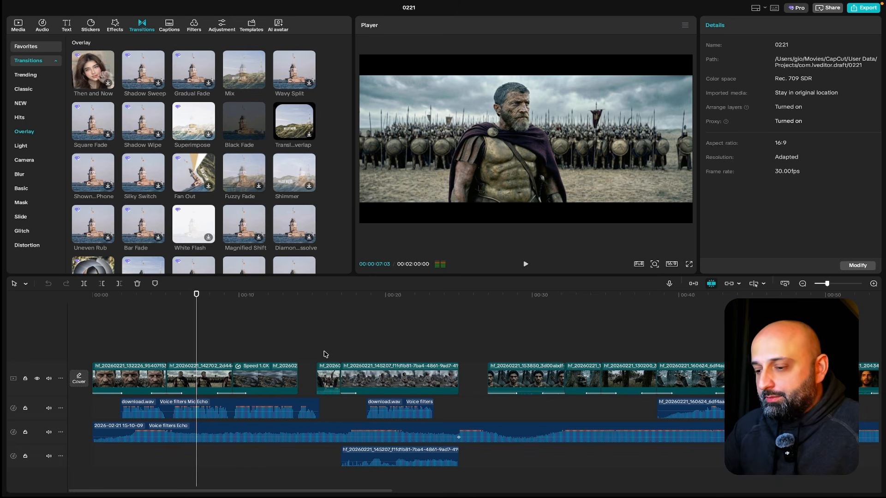
left_click(428, 298)
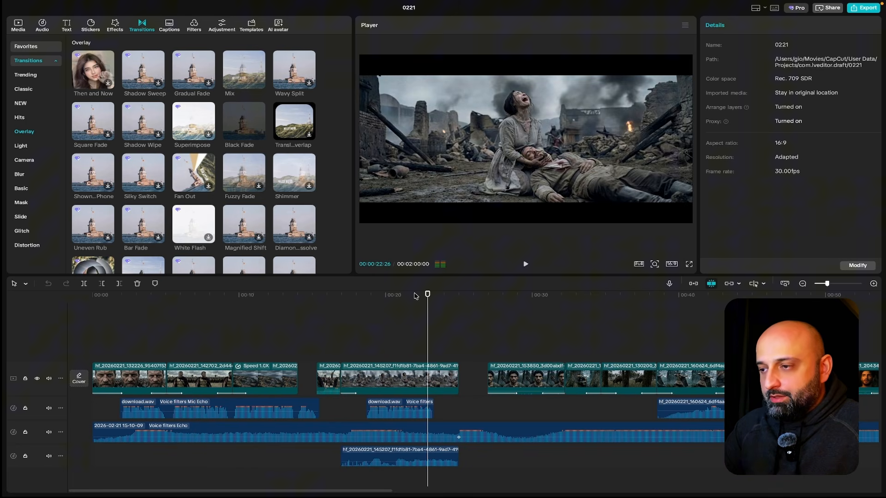
left_click(407, 298)
key("space")
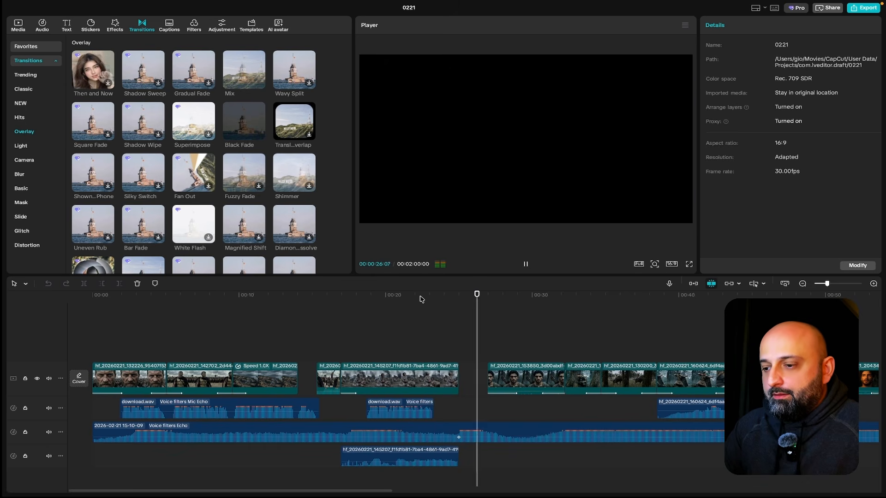
left_click(434, 298)
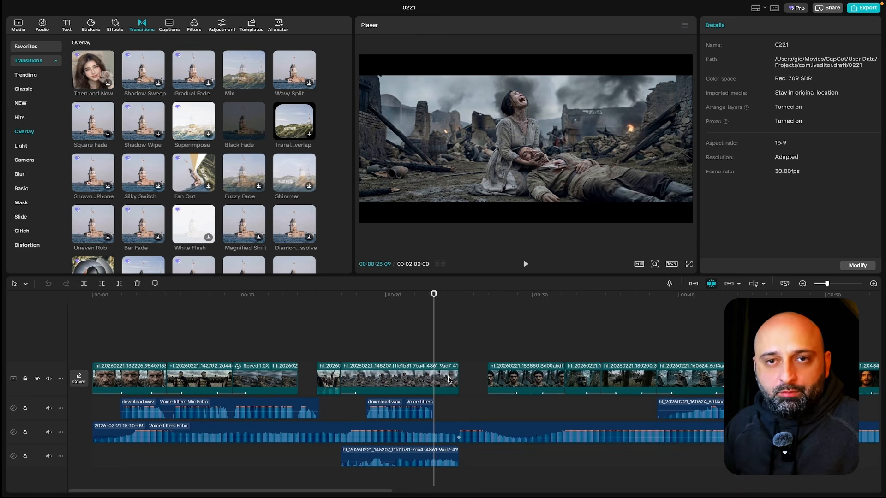
key("space")
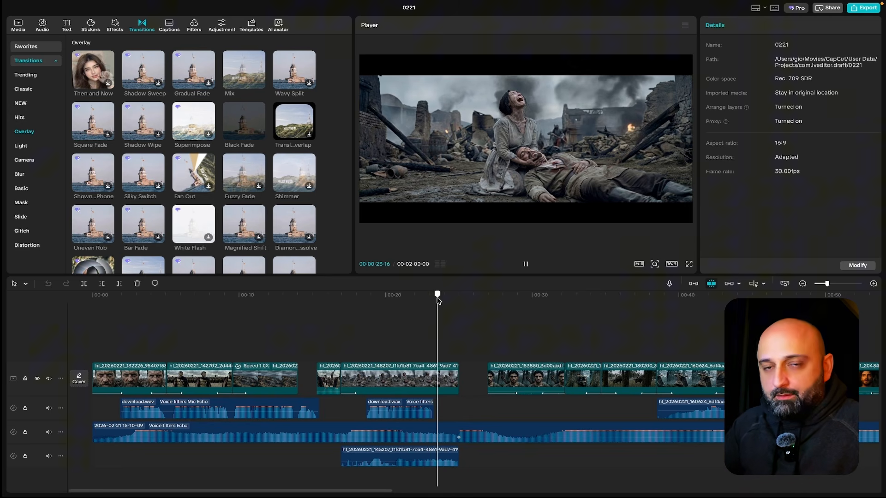
key("space")
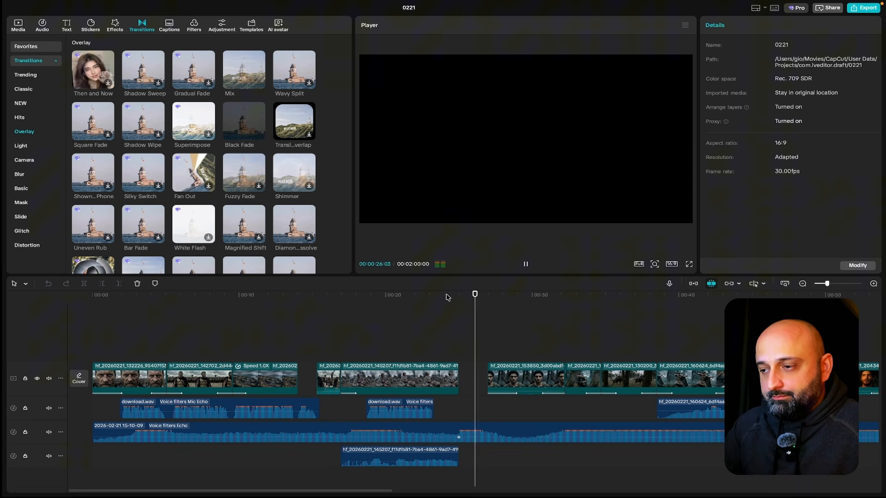
- Play the trailer from the start of the scene with the download (1).wav voiceover to the galloping rider at 00:01:05:22
left_click(446, 297)
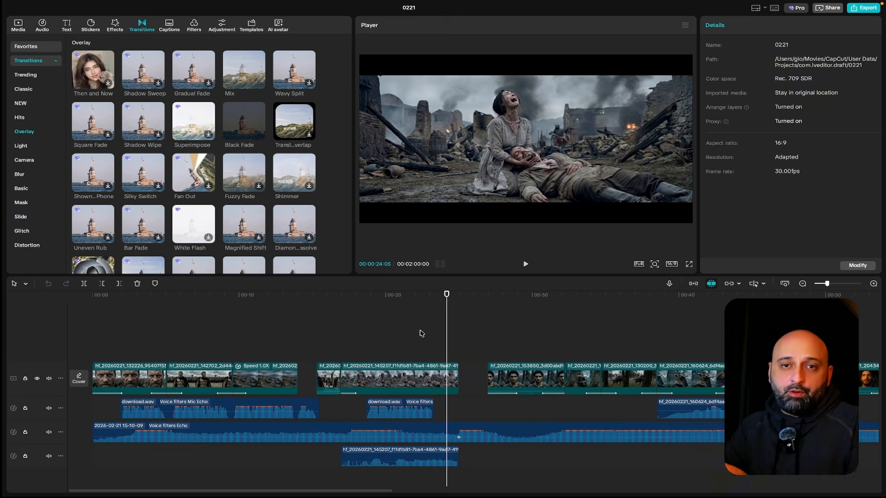
scroll(419, 342, "right", 2)
scroll(419, 350, "right", 10)
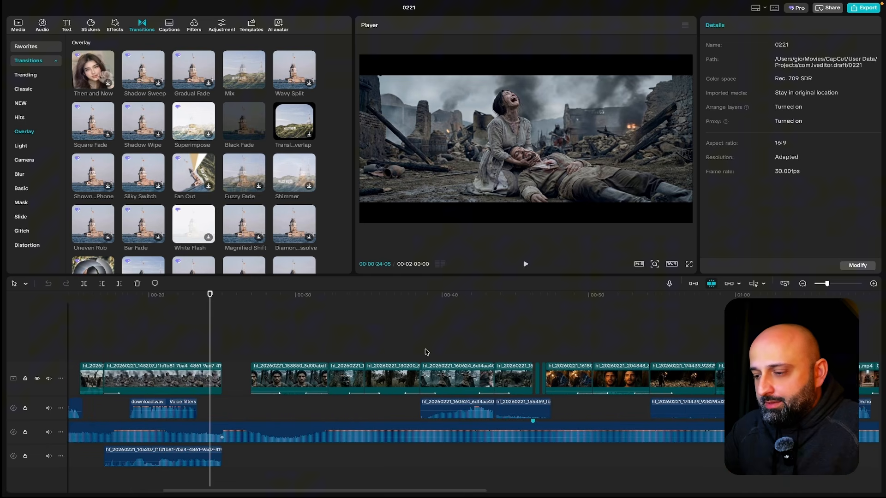
scroll(425, 352, "right", 8)
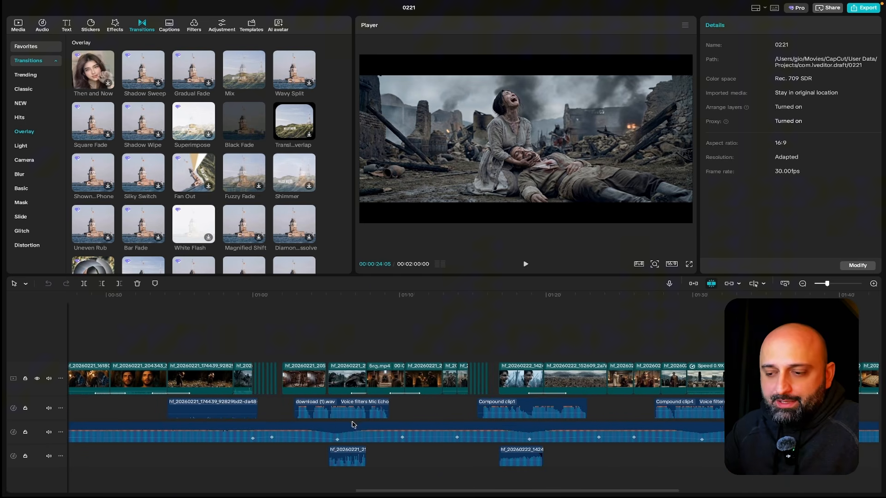
left_click(287, 297)
key("space")
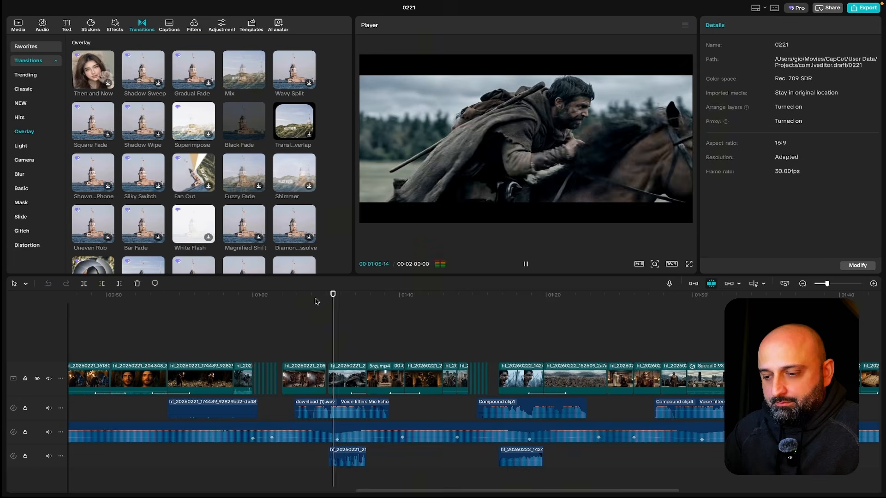
left_click(337, 297)
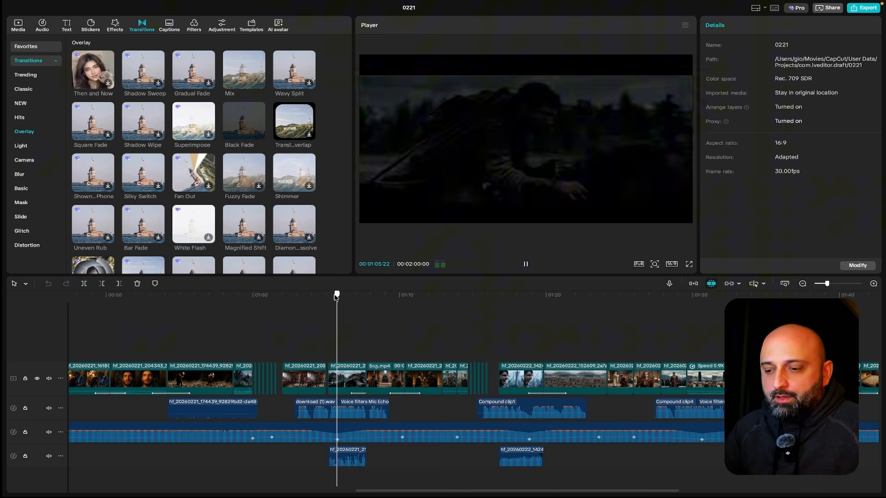
key("space")
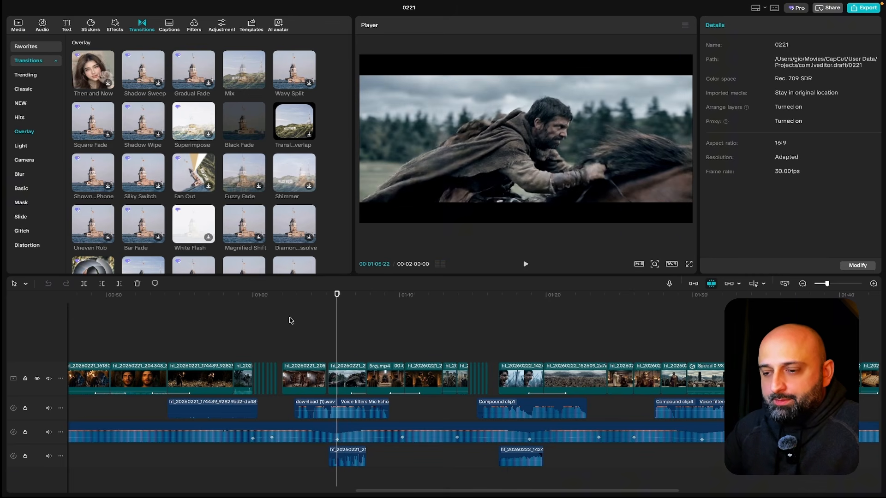
- Select the background music and inspect its volume keyframes at 00:01:01:08, 00:01:05:22 and 00:01:10:05
left_click(272, 299)
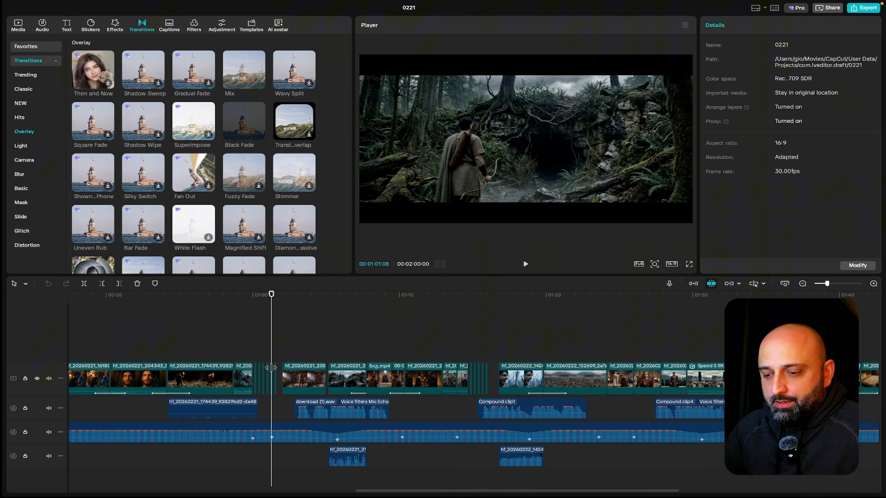
left_click(274, 438)
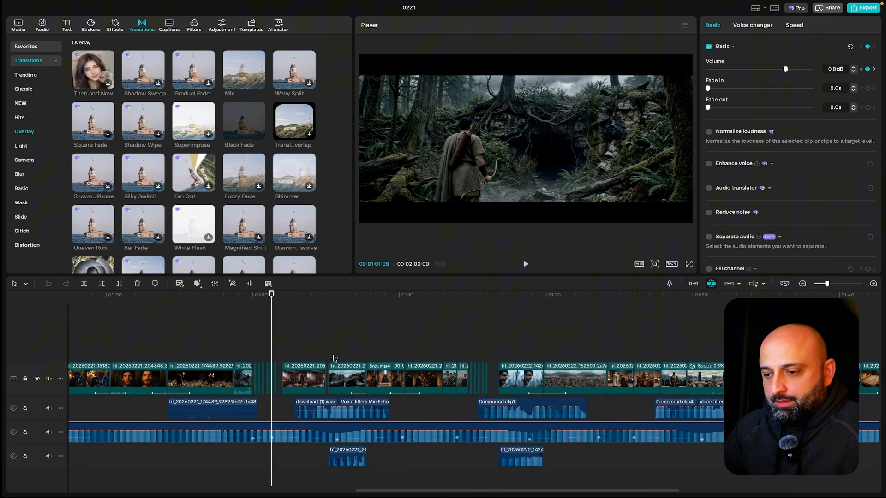
left_click_drag(342, 300, 337, 300)
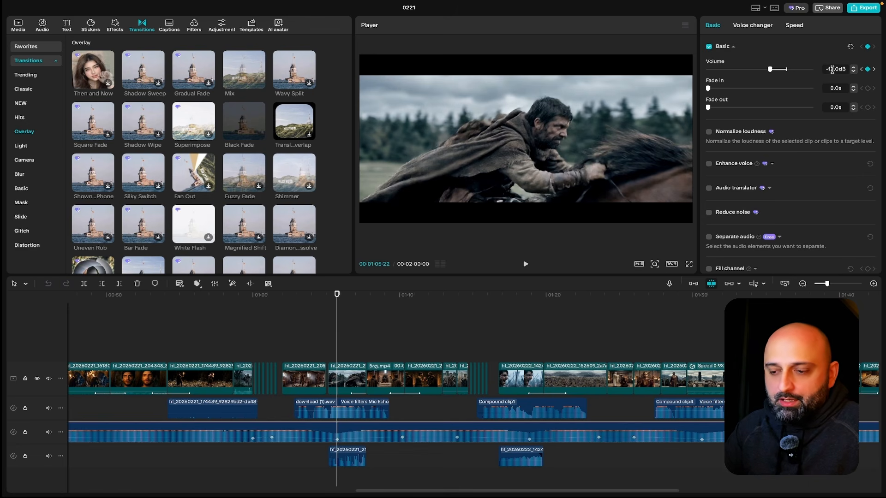
left_click(271, 301)
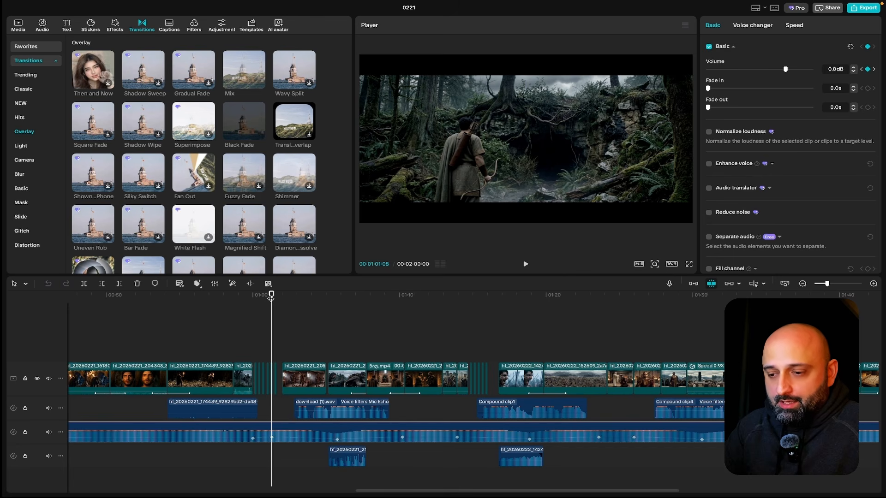
left_click_drag(271, 299, 336, 306)
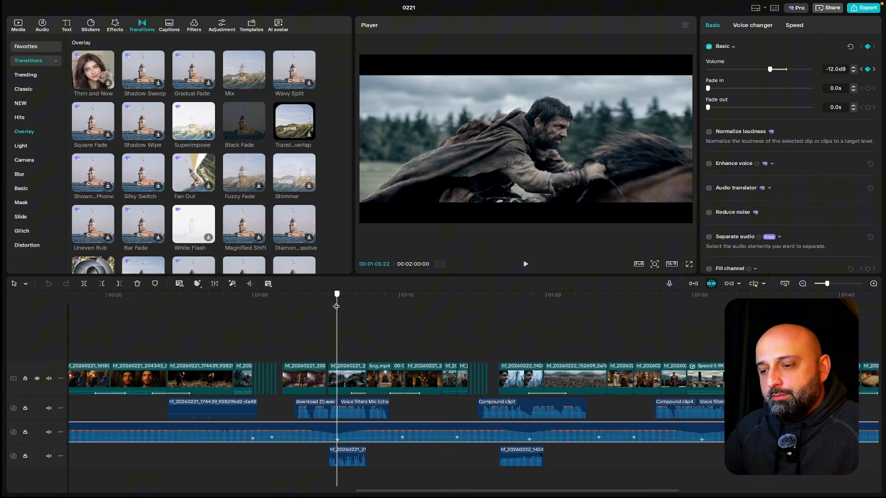
left_click_drag(336, 306, 402, 301)
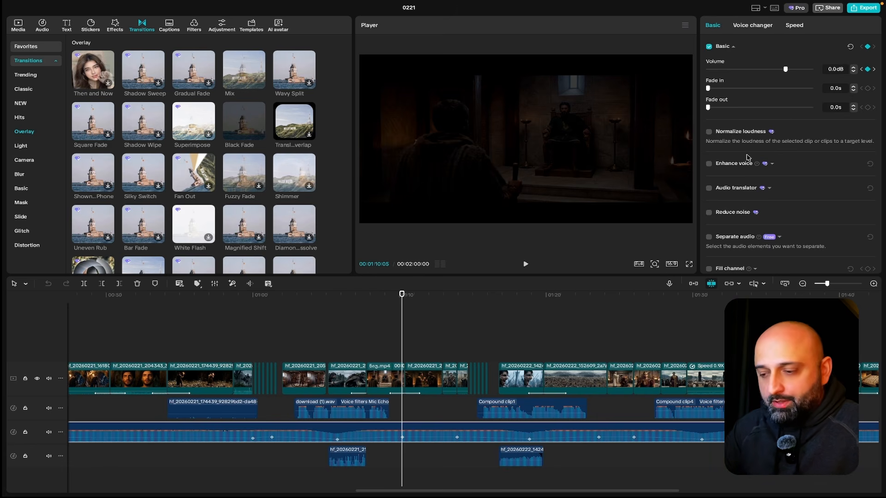
- Examine the music's remaining volume keyframes and dips along the timeline through to the trailer's closing image
scroll(538, 342, "right", 3)
scroll(538, 342, "left", 4)
scroll(505, 342, "right", 1)
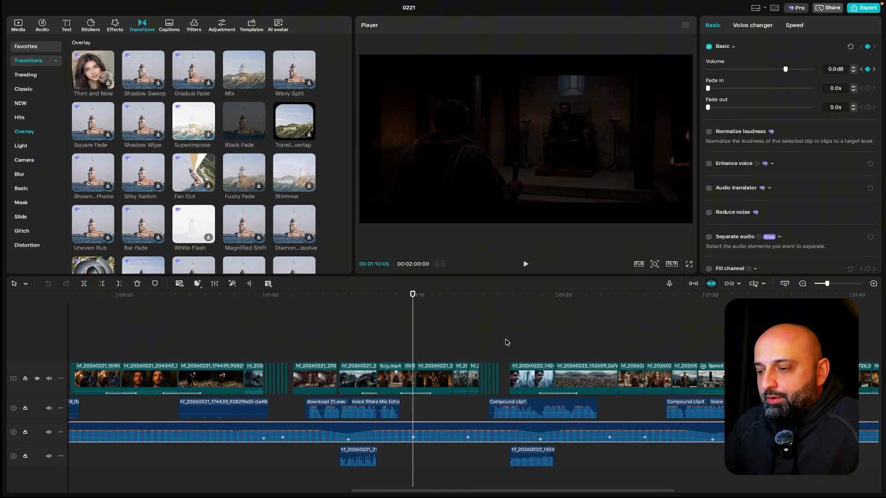
scroll(507, 342, "left", 8)
scroll(507, 342, "right", 4)
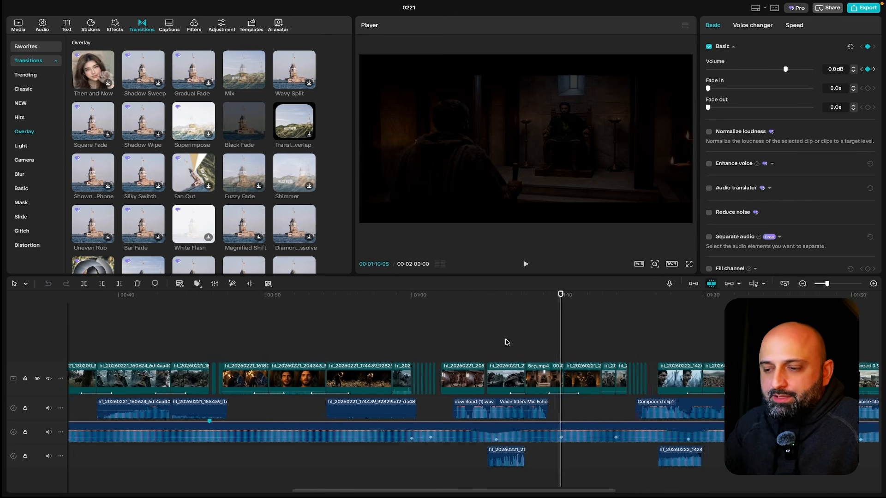
scroll(507, 342, "right", 10)
scroll(507, 342, "right", 7)
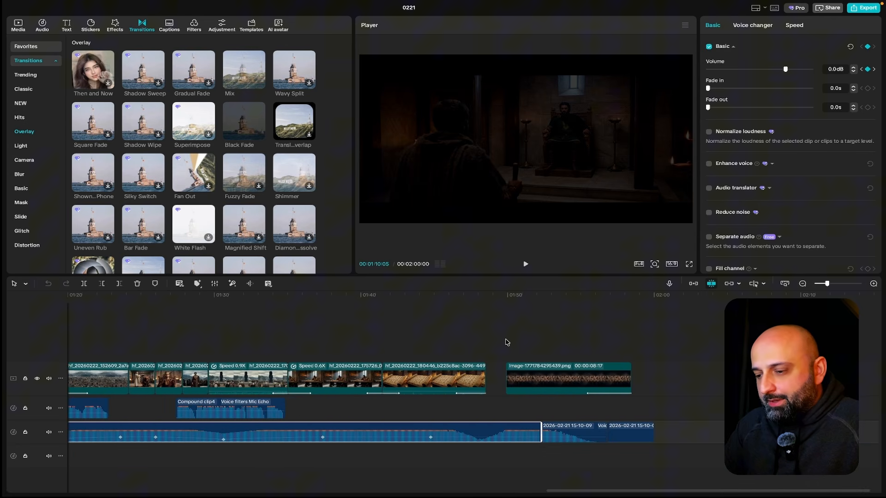
scroll(507, 342, "left", 8)
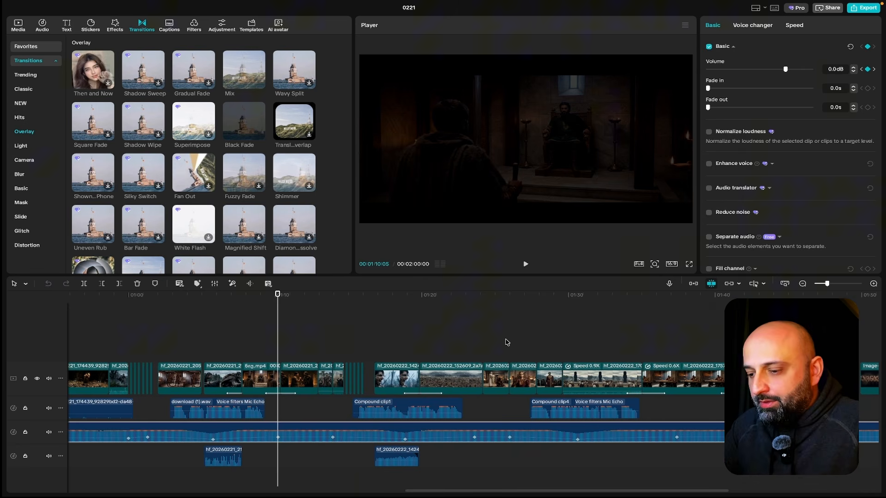
- Compare the music's volume dip with the download (1).wav voiceover above it and review the earlier part of the music track
scroll(507, 342, "left", 5)
left_click(414, 409)
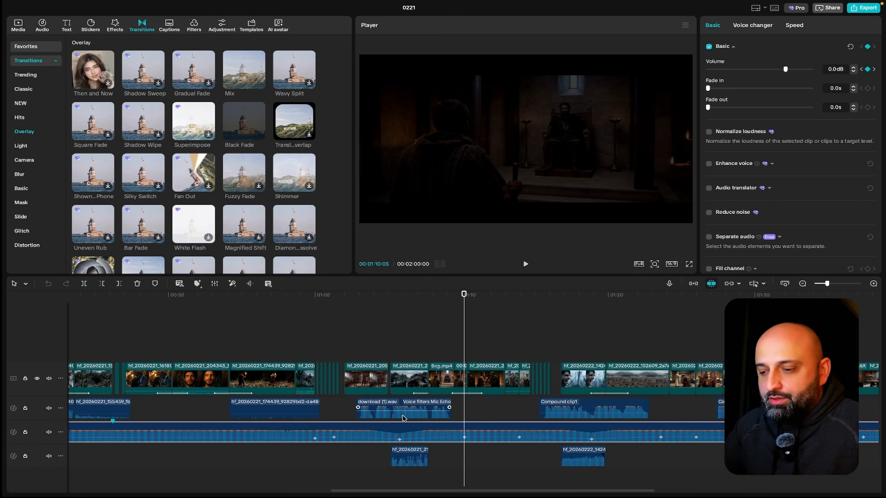
left_click(396, 433)
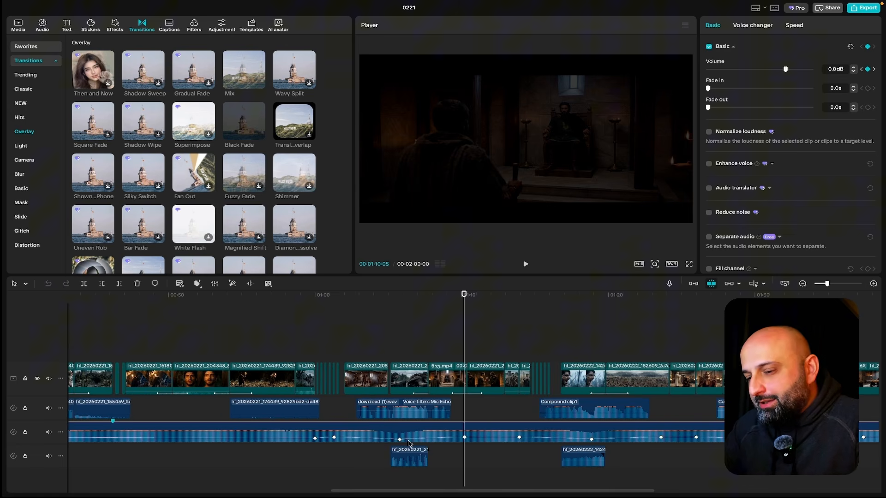
scroll(409, 444, "left", 9)
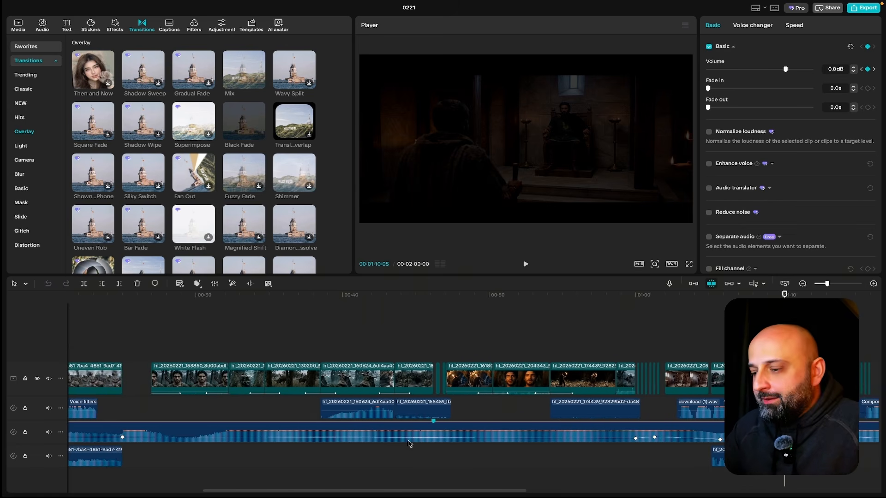
scroll(409, 443, "right", 4)
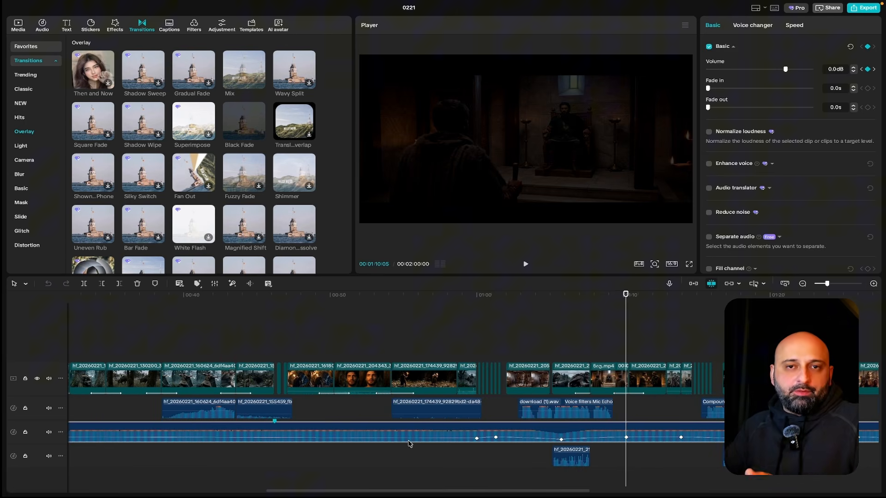